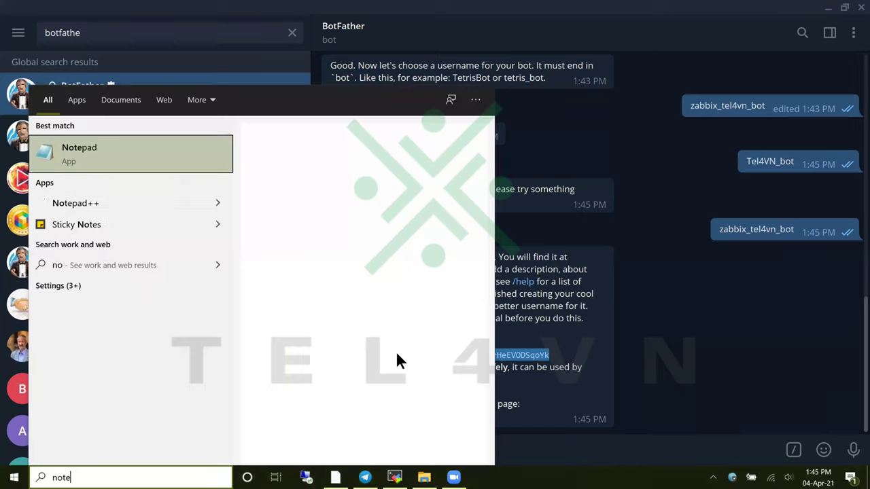
Open Notepad and record the new bot's API token after the label "Token API:".
{"action": "key", "text": "Return"}
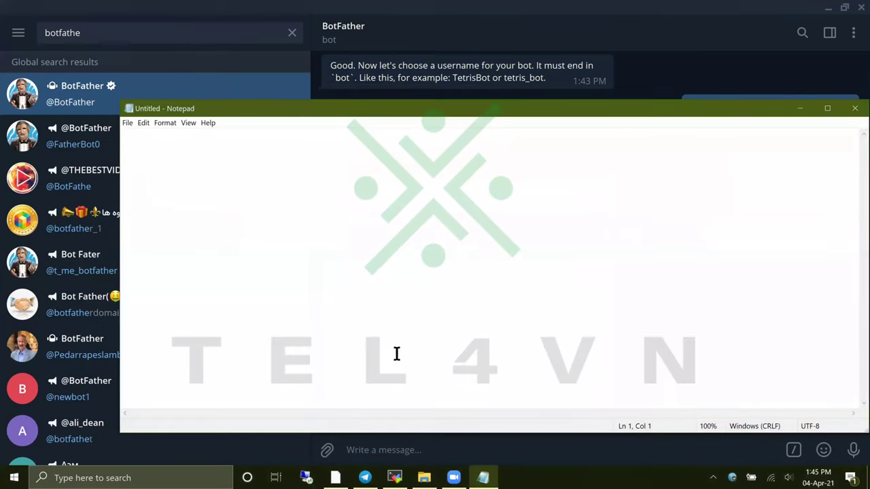
{"action": "type", "text": "Teken"}
{"action": "key", "text": "BackSpace"}
{"action": "key", "text": "BackSpace"}
{"action": "type", "text": "oken I"}
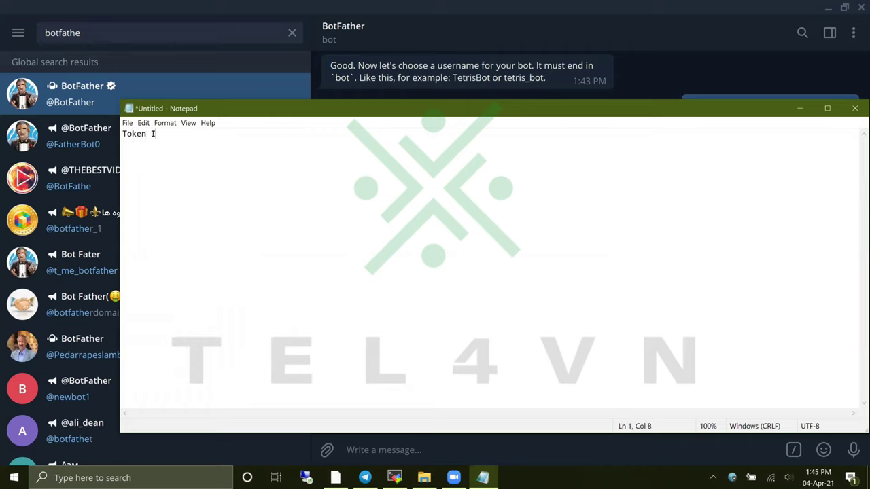
{"action": "key", "text": "BackSpace"}
{"action": "type", "text": "API:"}
{"action": "key", "text": "ctrl+v"}
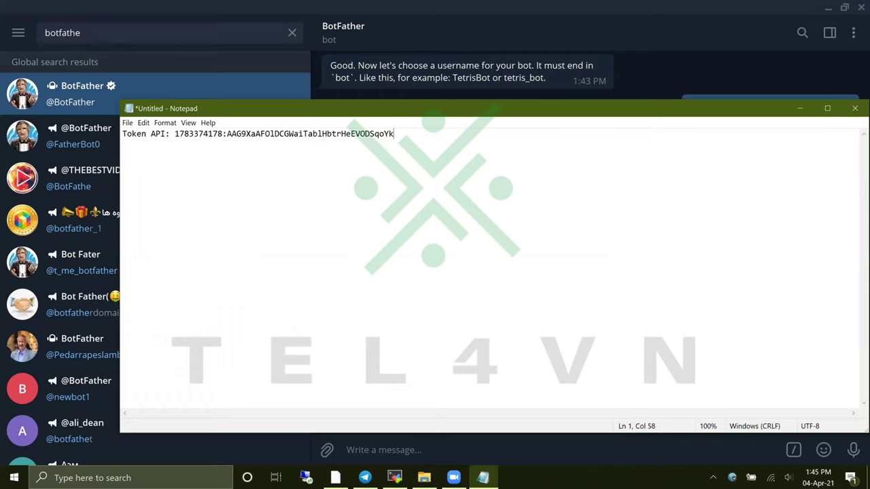
{"action": "key", "text": "alt+Tab"}
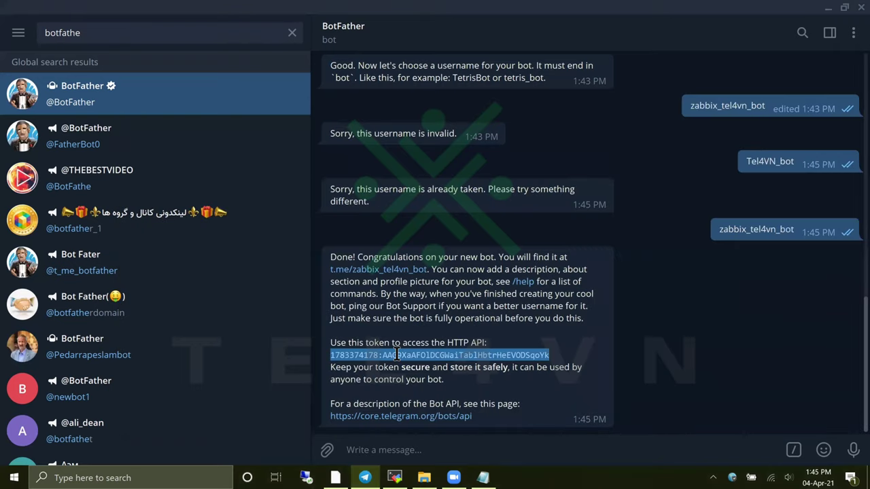
{"action": "left_click", "coordinate": [496, 411]}
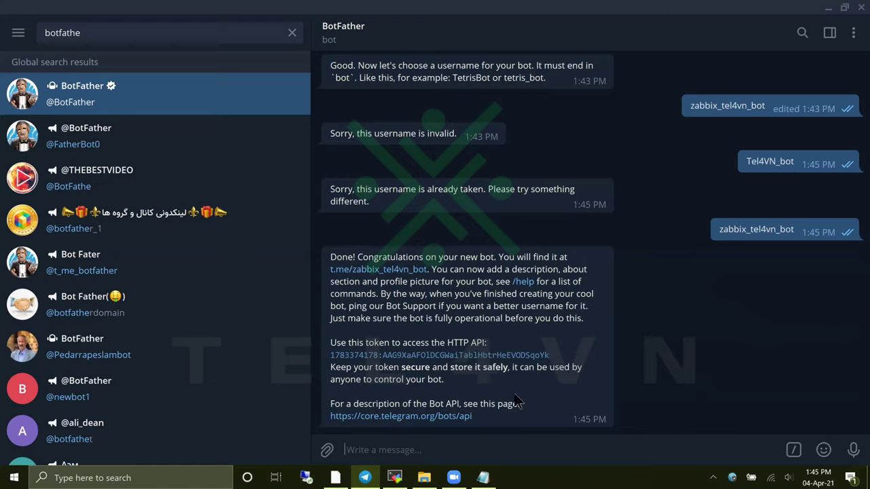
{"action": "left_click", "coordinate": [292, 34]}
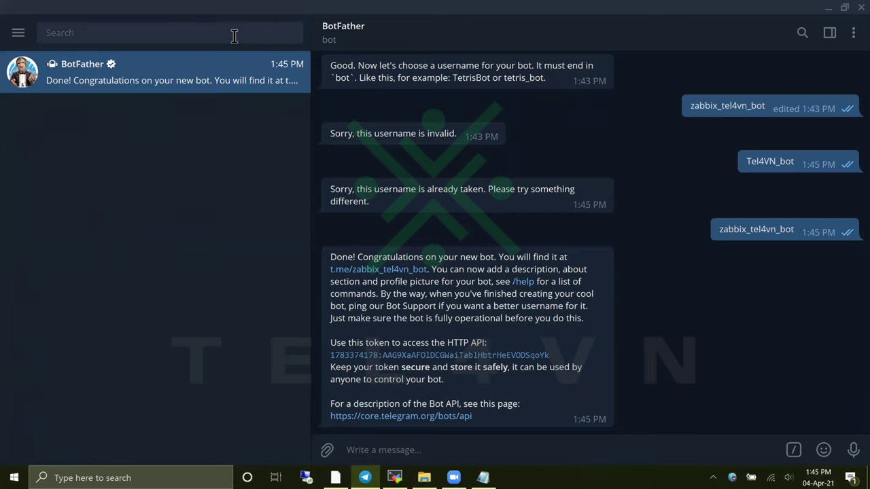
{"action": "type", "text": "idbot"}
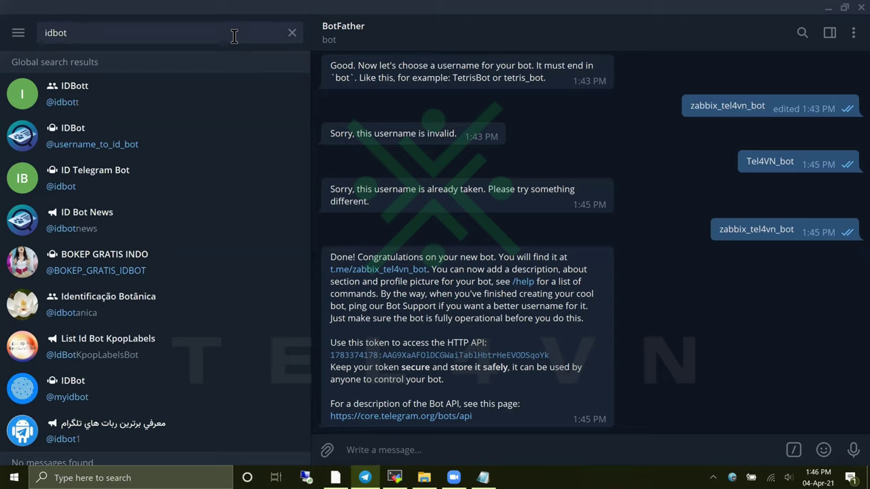
{"action": "left_click", "coordinate": [149, 407]}
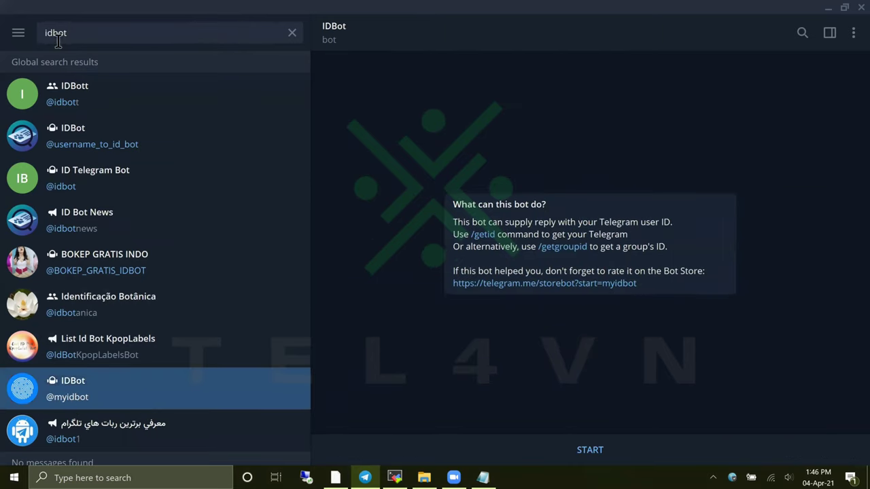
{"action": "key", "text": "BackSpace"}
{"action": "key", "text": "BackSpace"}
{"action": "key", "text": "BackSpace"}
{"action": "key", "text": "BackSpace"}
{"action": "key", "text": "BackSpace"}
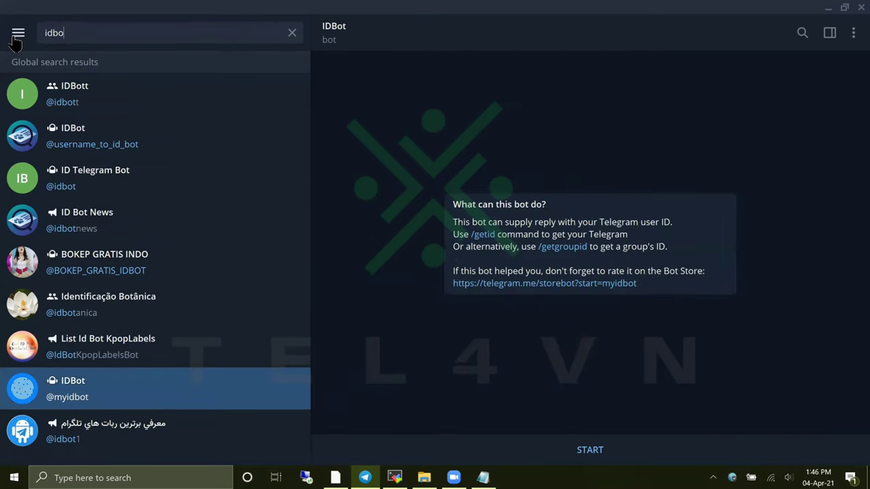
{"action": "type", "text": "my"}
{"action": "key", "text": "BackSpace"}
{"action": "key", "text": "BackSpace"}
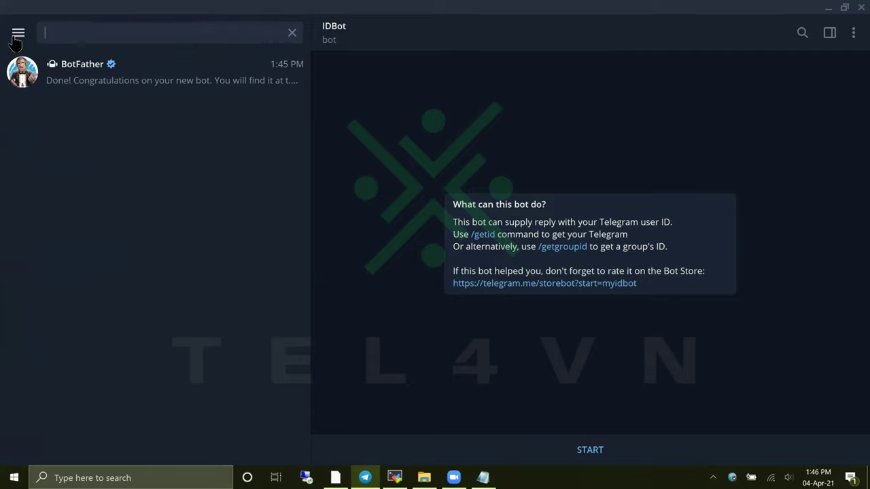
{"action": "type", "text": "@myidb"}
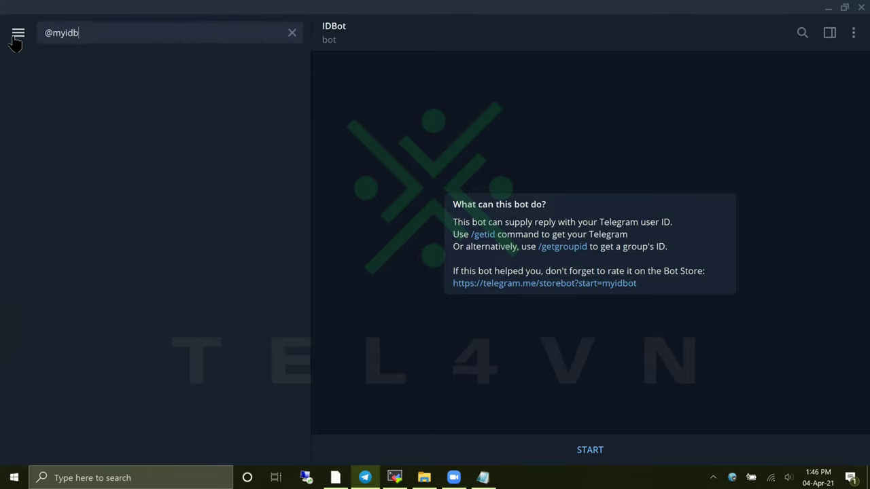
{"action": "type", "text": "ot"}
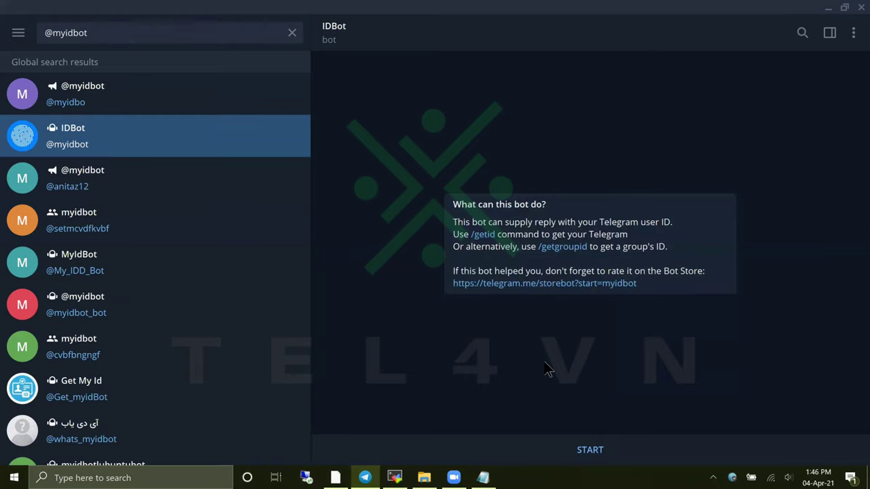
Start the IDBot conversation and send it the /getid command.
{"action": "left_click", "coordinate": [587, 451]}
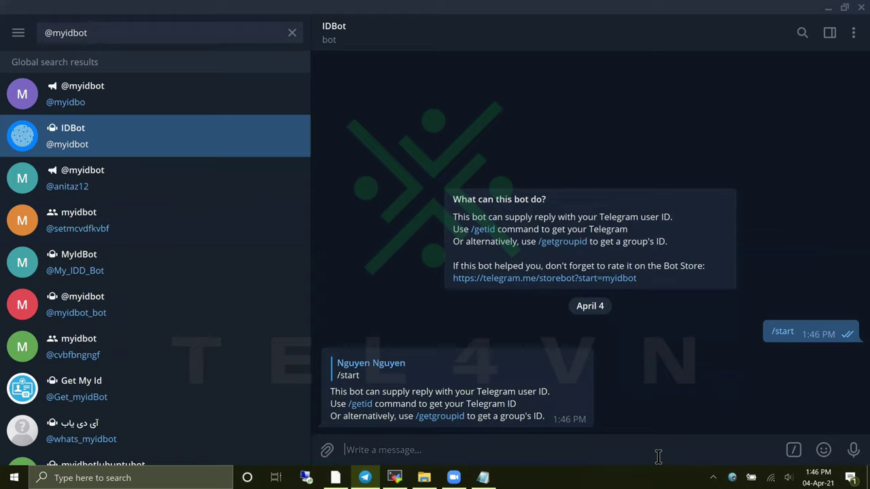
{"action": "type", "text": "/"}
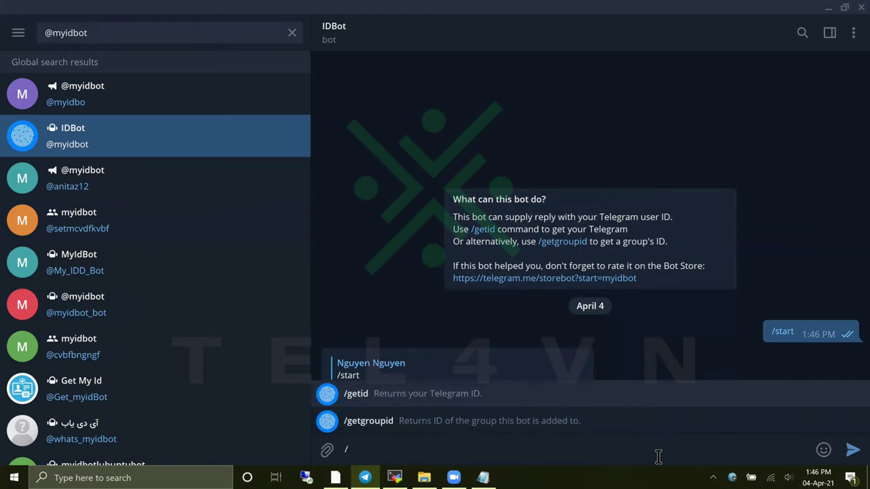
{"action": "left_click", "coordinate": [400, 392]}
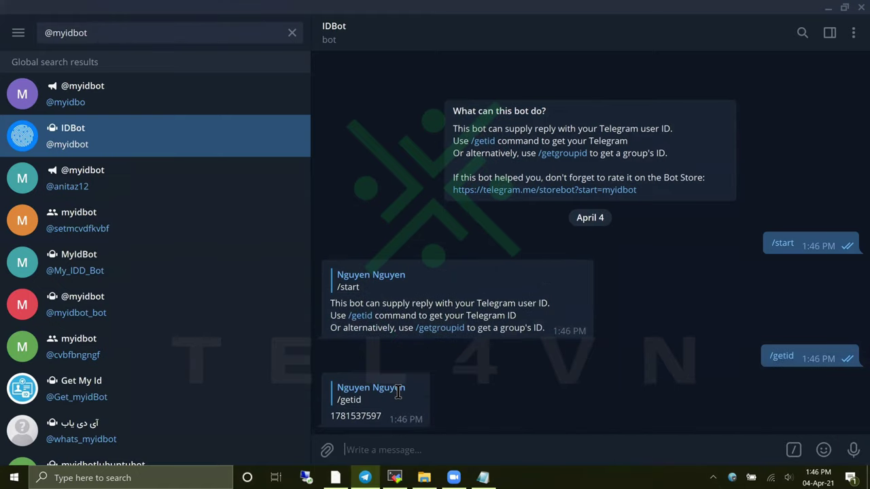
Copy the Telegram ID from IDBot's reply into the Notepad note, below the token, labelled "Bot ID:".
{"action": "double_click", "coordinate": [355, 416]}
{"action": "key", "text": "ctrl+c"}
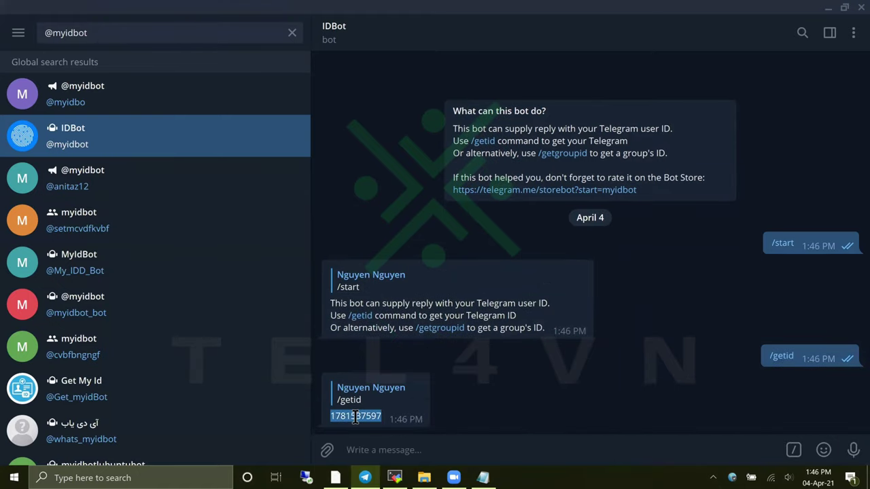
{"action": "key", "text": "alt+Tab"}
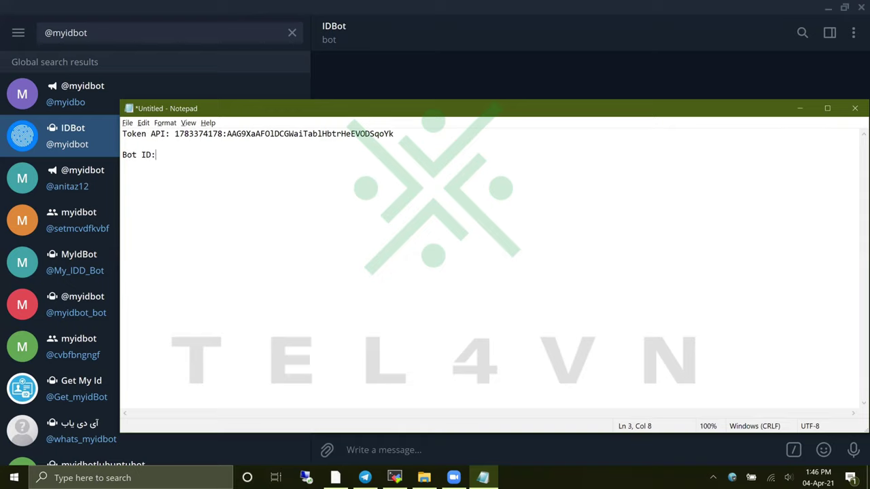
{"action": "key", "text": "ctrl+v"}
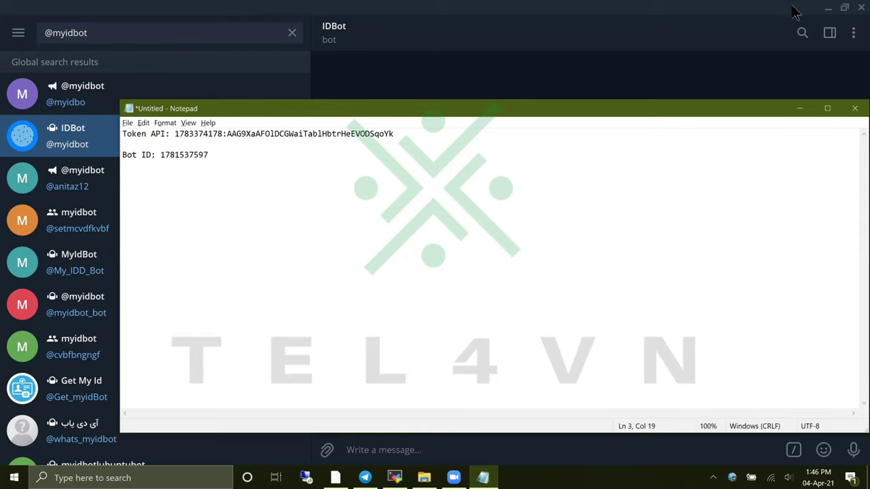
Switch to the Zabbix web interface, enlarge the page to 120% and open the Media types administration page.
{"action": "left_click", "coordinate": [828, 7]}
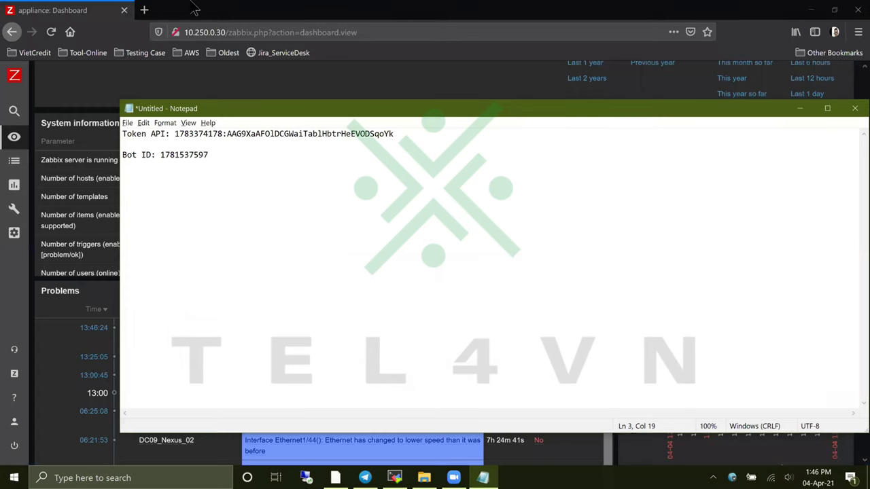
{"action": "left_click", "coordinate": [284, 61]}
{"action": "mouse_move", "coordinate": [20, 235]}
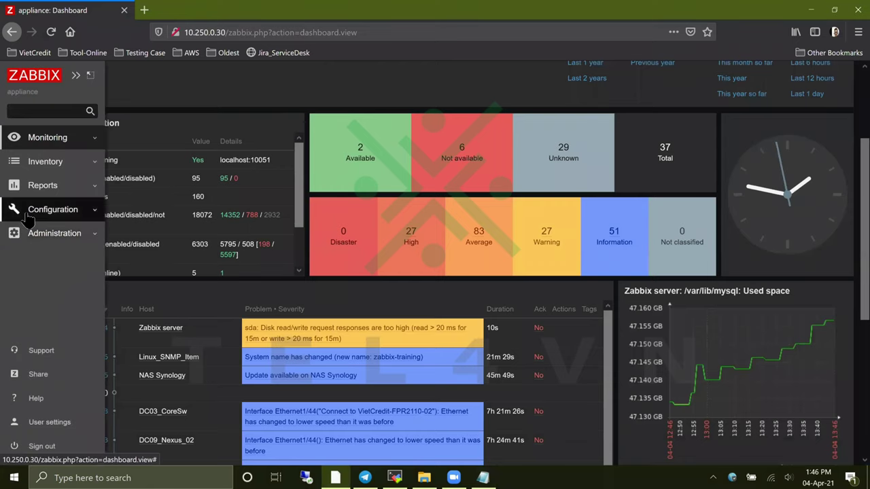
{"action": "left_click", "coordinate": [31, 212]}
{"action": "left_click", "coordinate": [66, 380]}
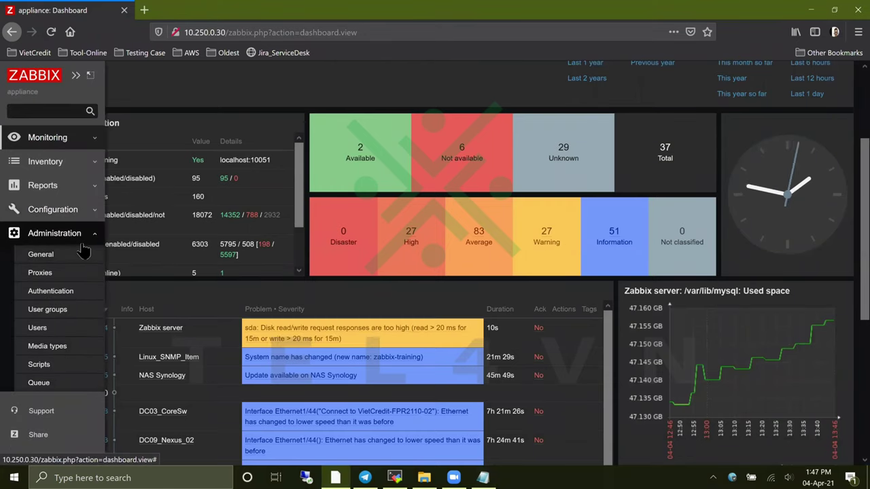
{"action": "key", "text": "ctrl+plus"}
{"action": "key", "text": "ctrl+plus"}
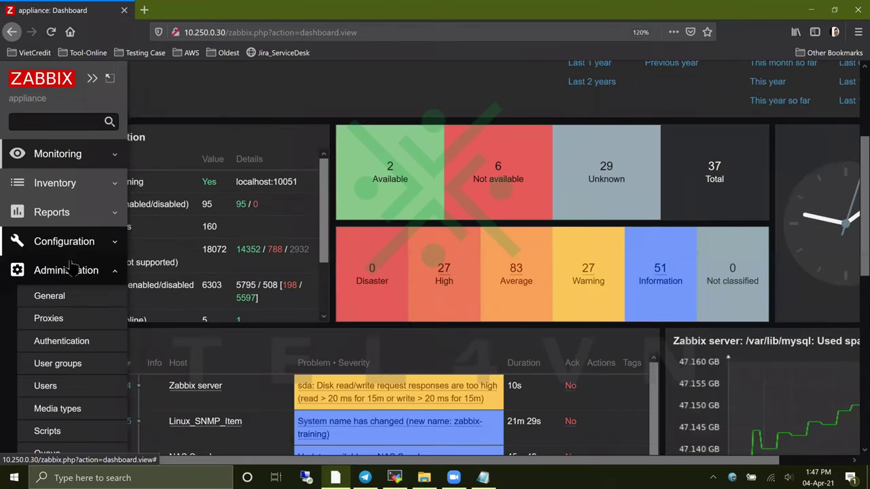
{"action": "left_click", "coordinate": [88, 353]}
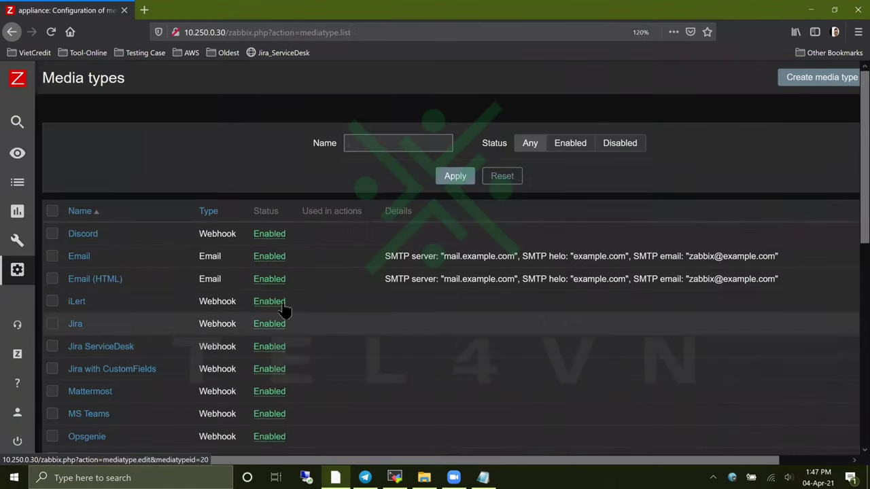
Filter the media types by the name "telegram" and open the Telegram media type for editing.
{"action": "left_click", "coordinate": [417, 145]}
{"action": "type", "text": "telegram"}
{"action": "key", "text": "Return"}
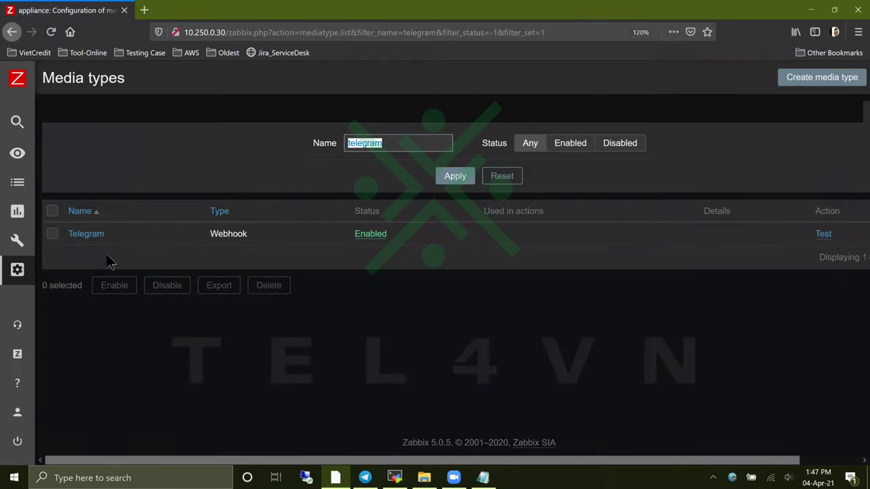
{"action": "left_click", "coordinate": [90, 237]}
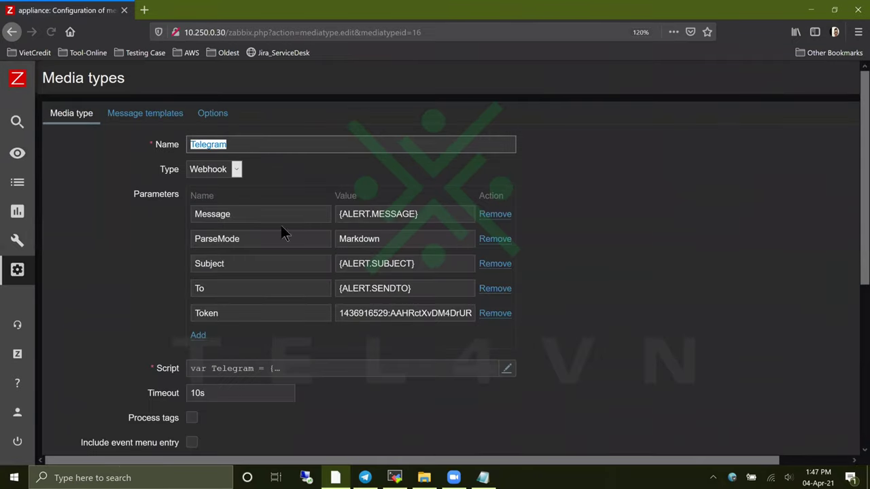
{"action": "left_click", "coordinate": [238, 170]}
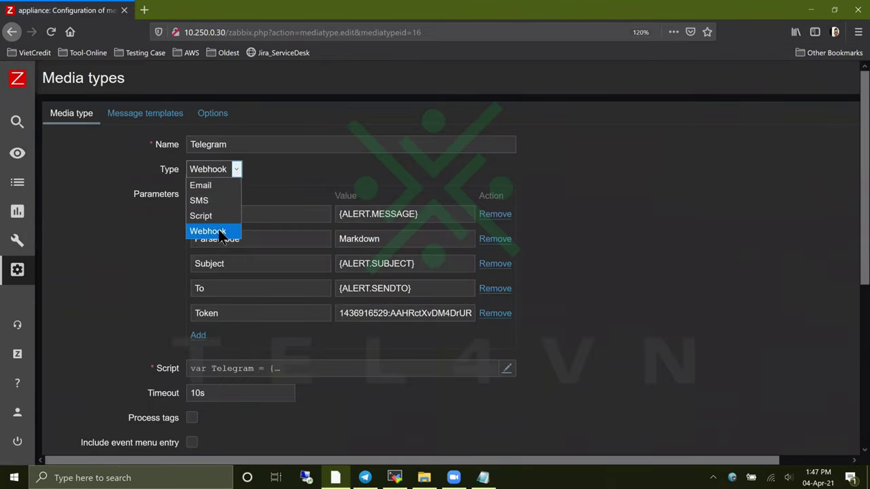
{"action": "left_click", "coordinate": [410, 187]}
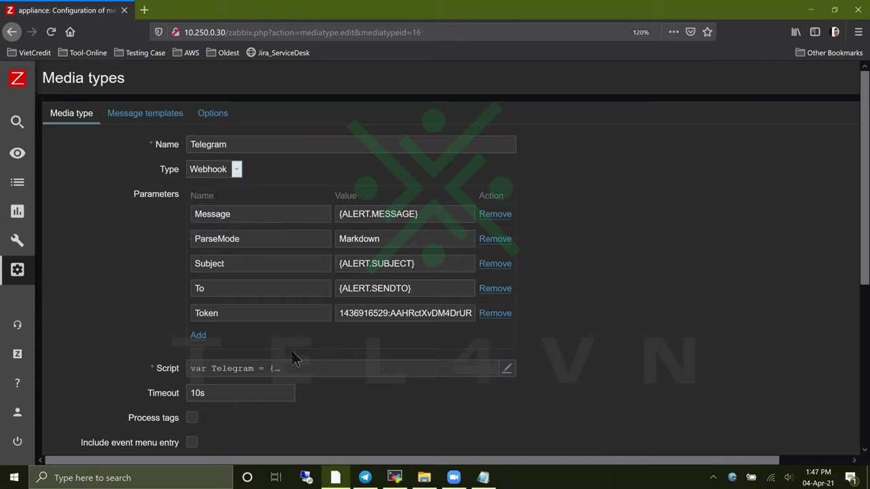
Replace the Telegram media type's Token parameter with the API token saved in Notepad and update the media type.
{"action": "double_click", "coordinate": [396, 317]}
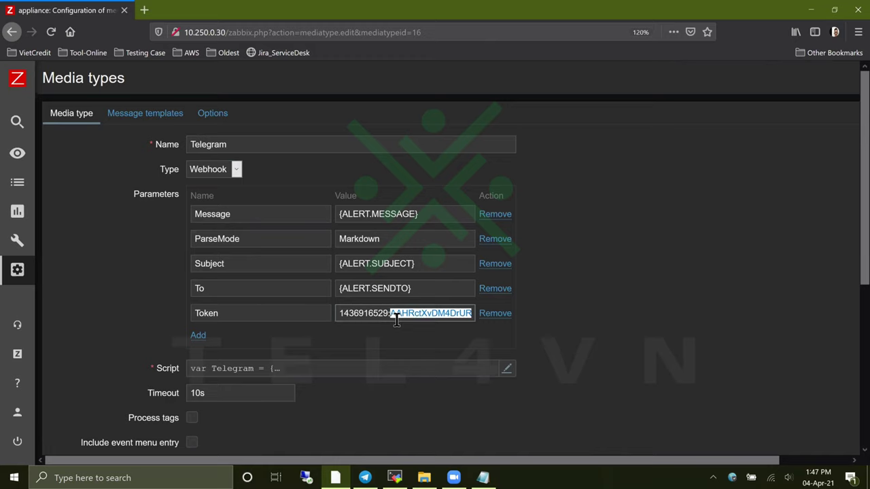
{"action": "key", "text": "alt+Tab"}
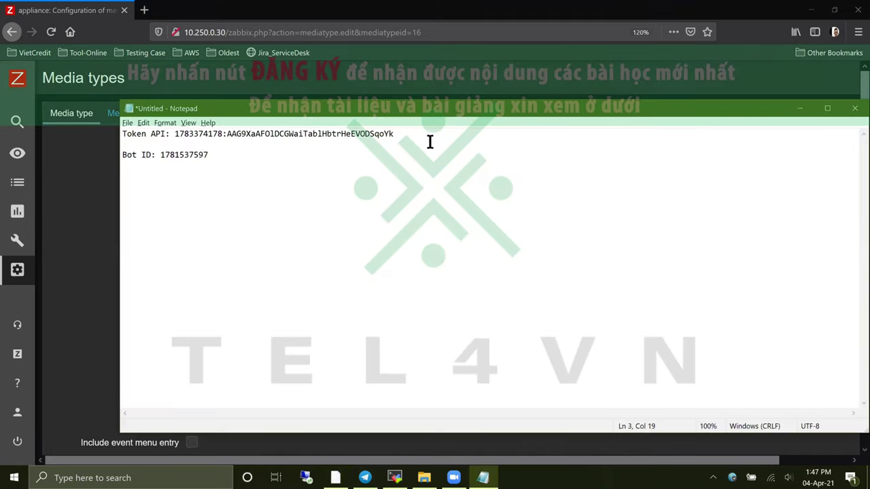
{"action": "left_click_drag", "start_coordinate": [406, 134], "coordinate": [94, 137]}
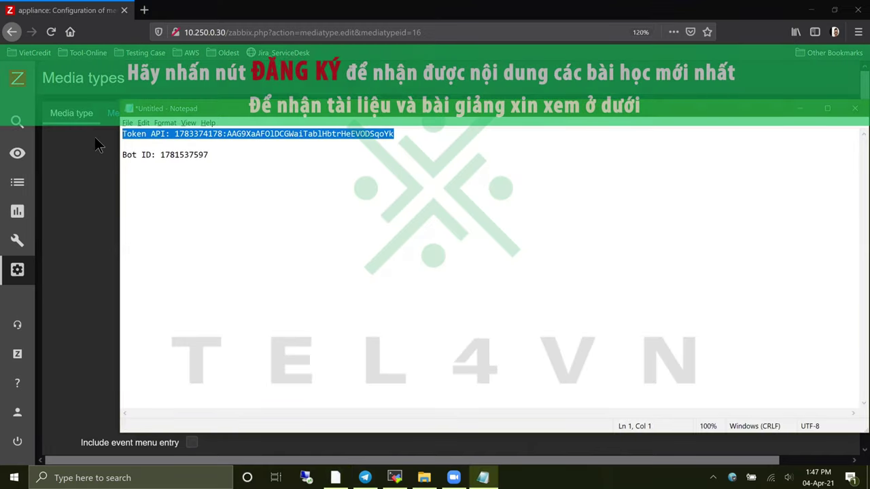
{"action": "key", "text": "alt+Tab"}
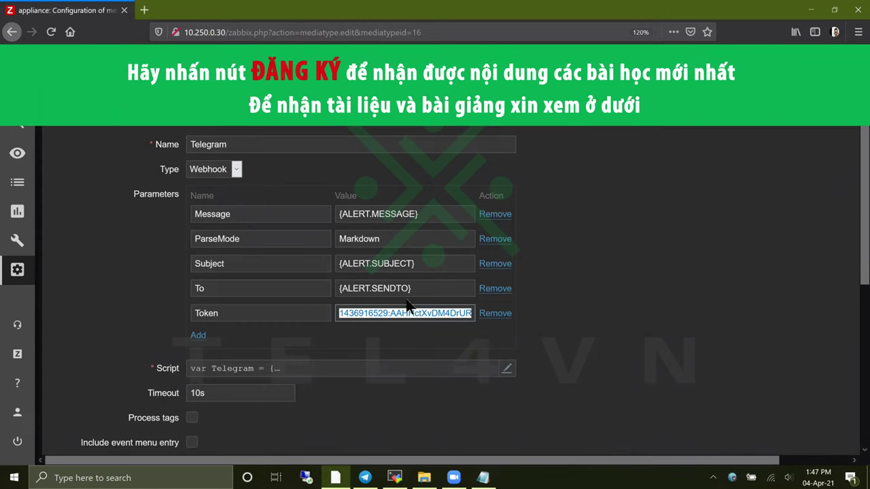
{"action": "key", "text": "ctrl+v"}
{"action": "scroll", "coordinate": [585, 349], "scroll_direction": "down", "scroll_amount": 4}
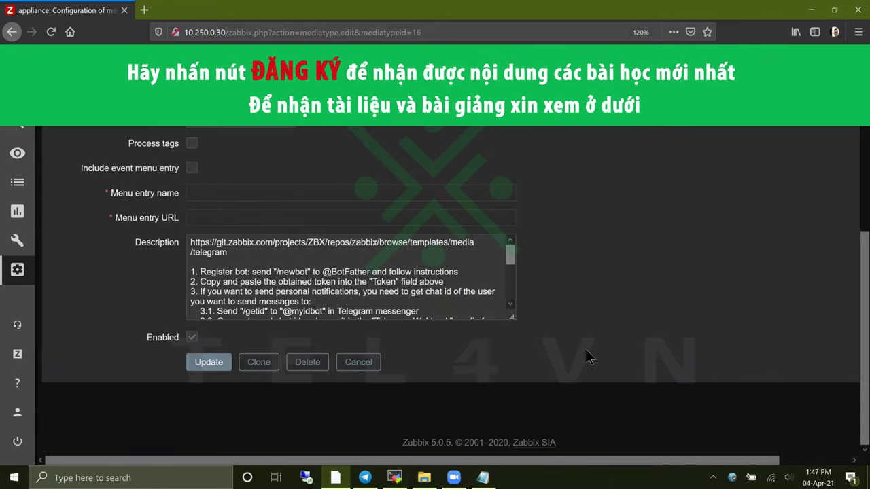
{"action": "scroll", "coordinate": [585, 349], "scroll_direction": "up", "scroll_amount": 4}
{"action": "scroll", "coordinate": [204, 326], "scroll_direction": "down", "scroll_amount": 4}
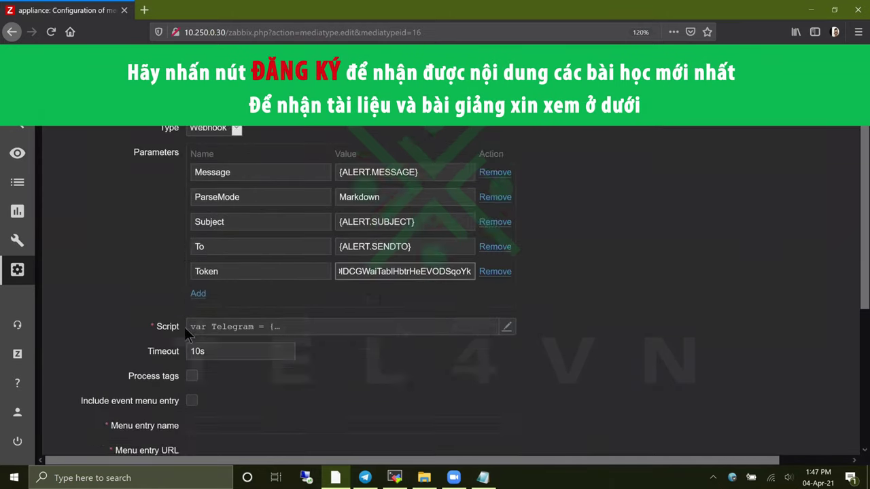
{"action": "left_click", "coordinate": [220, 364]}
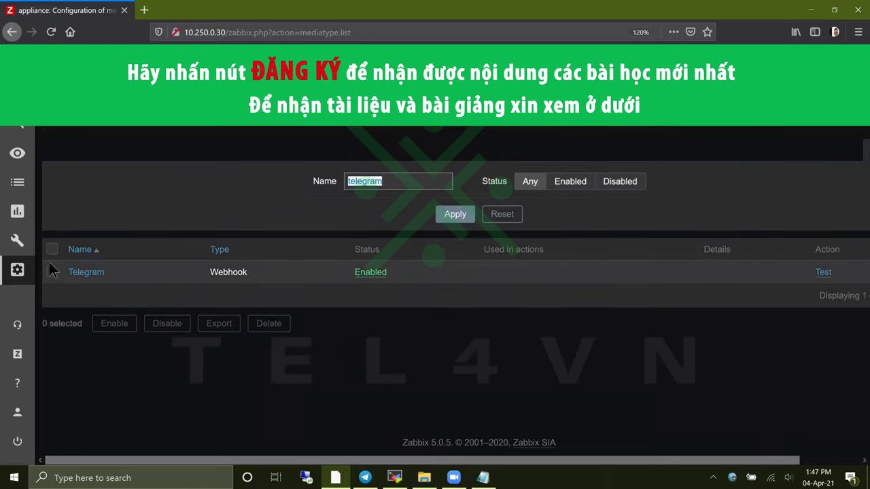
Open the Users administration page in Zabbix.
{"action": "mouse_move", "coordinate": [18, 278]}
{"action": "left_click", "coordinate": [80, 389]}
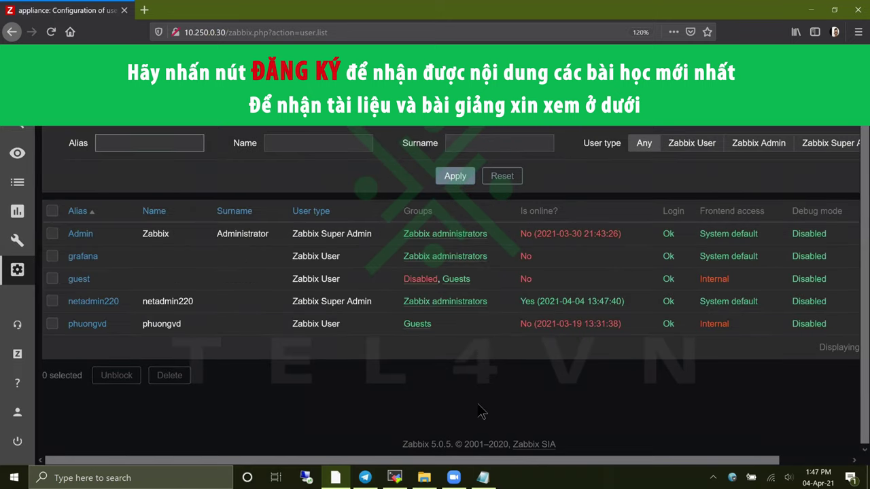
Open the netadmin220 user for editing and show the user's media settings.
{"action": "key", "text": "ctrl+minus"}
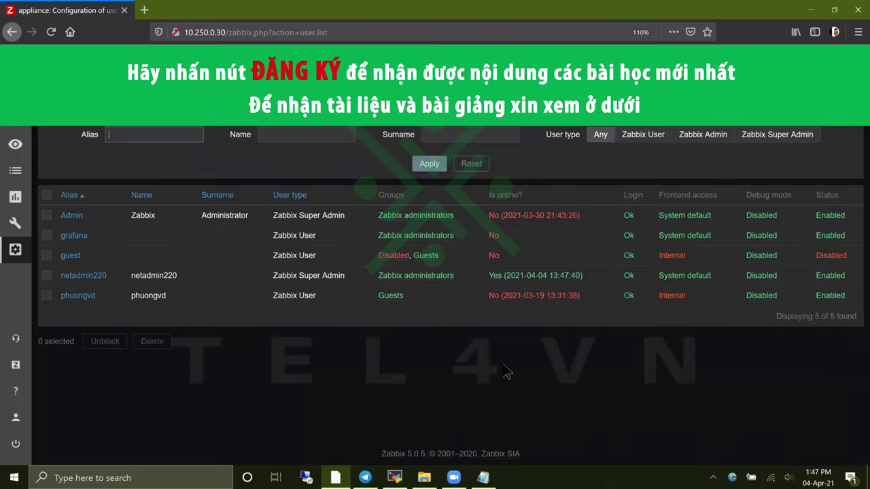
{"action": "mouse_move", "coordinate": [19, 445]}
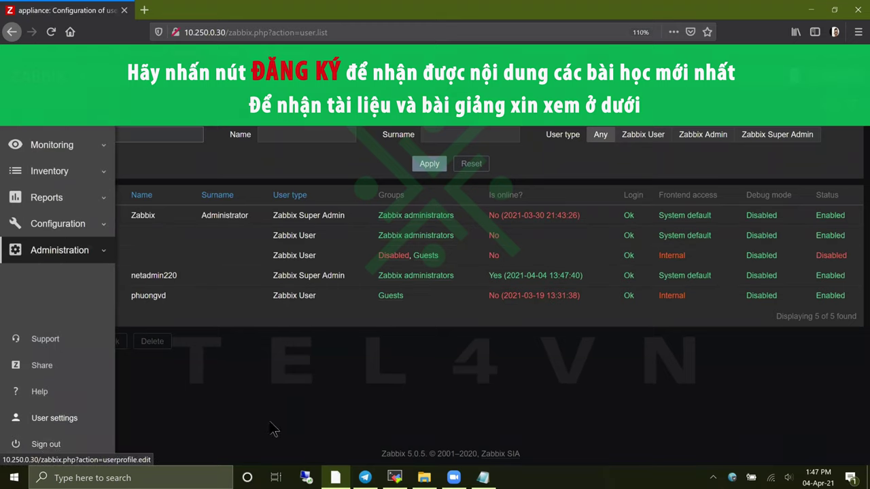
{"action": "left_click", "coordinate": [99, 279]}
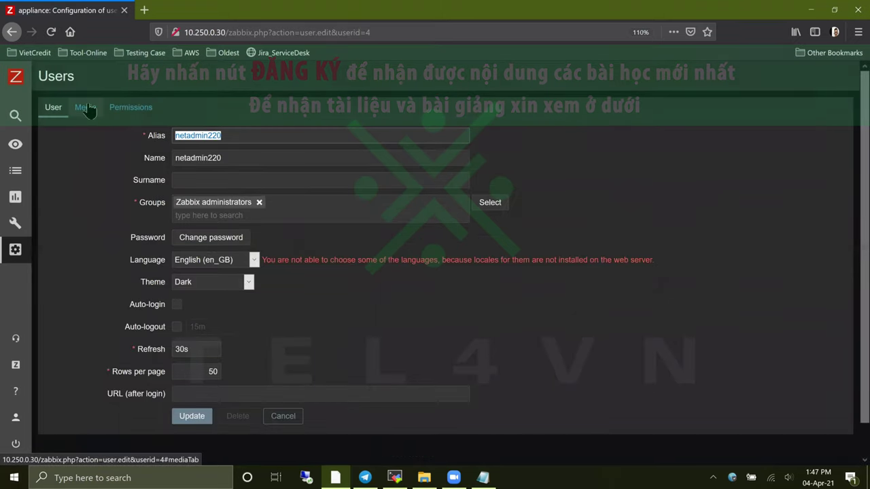
{"action": "left_click", "coordinate": [88, 108]}
Start a new media entry for the user and set its type to Telegram.
{"action": "left_click", "coordinate": [184, 148]}
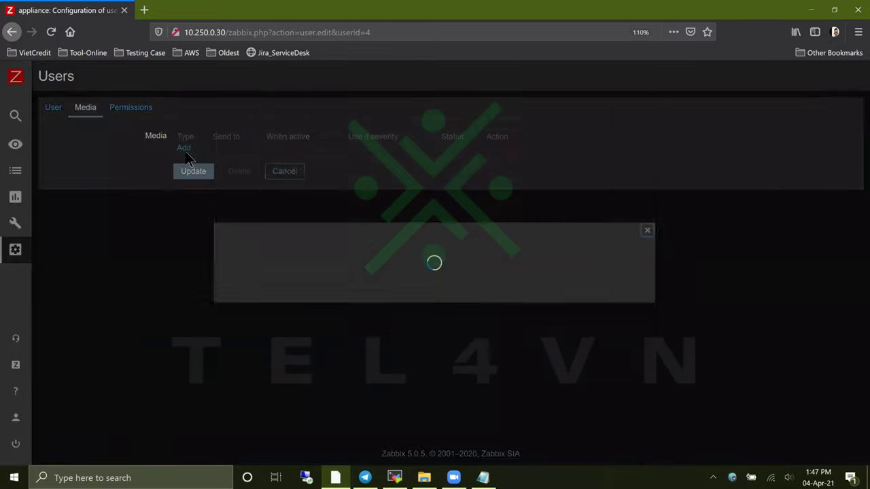
{"action": "left_click", "coordinate": [391, 163]}
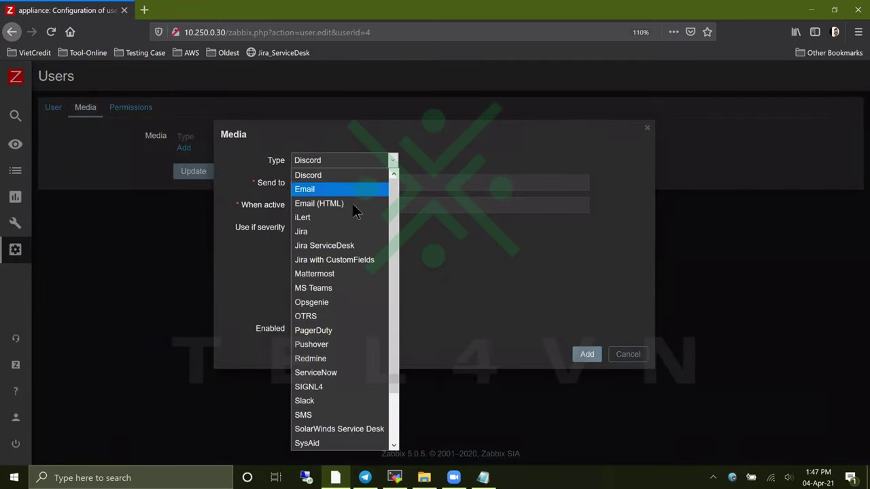
{"action": "key", "text": "t"}
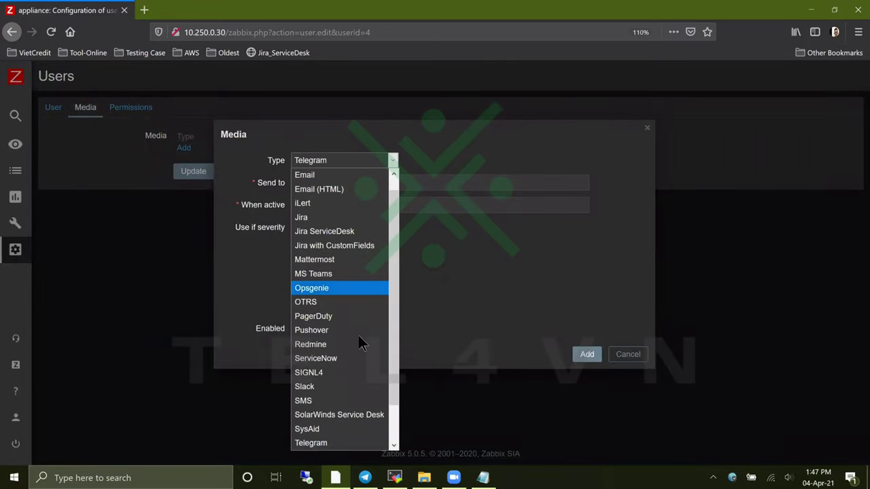
{"action": "left_click", "coordinate": [329, 443]}
Copy the Telegram ID from the Notepad notes into the media's Send to field and add the media entry.
{"action": "left_click", "coordinate": [354, 182]}
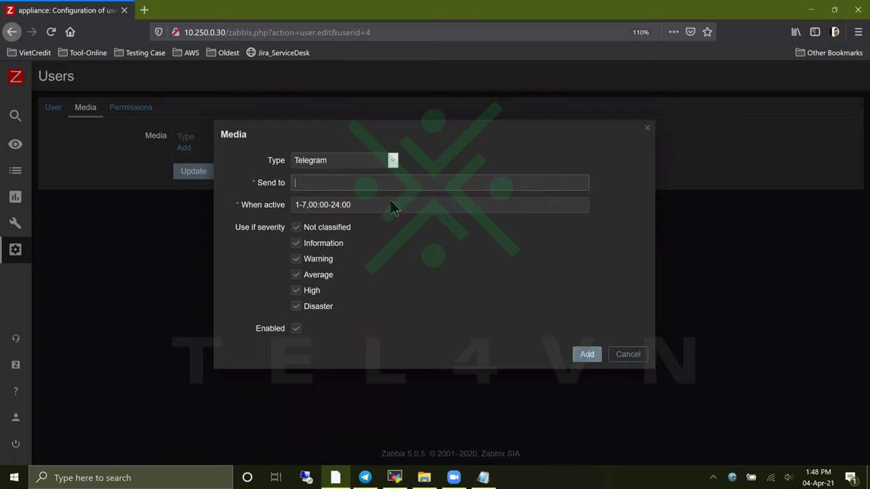
{"action": "key", "text": "alt+Tab"}
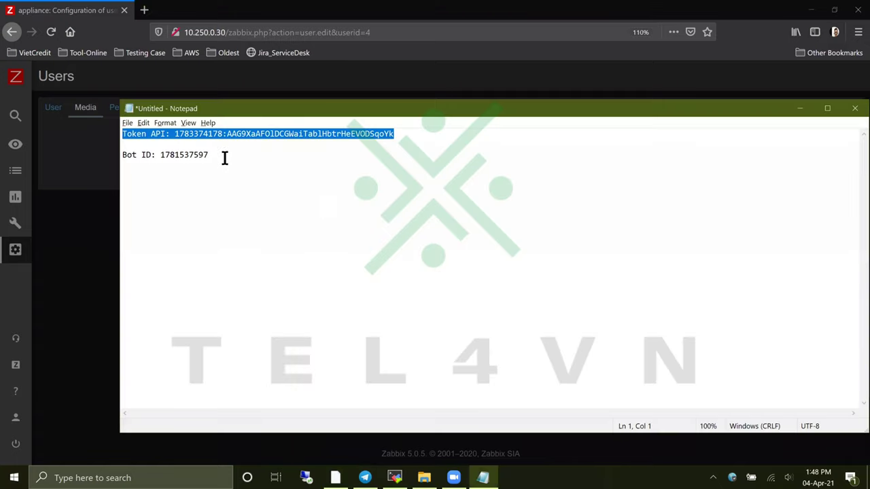
{"action": "double_click", "coordinate": [193, 154]}
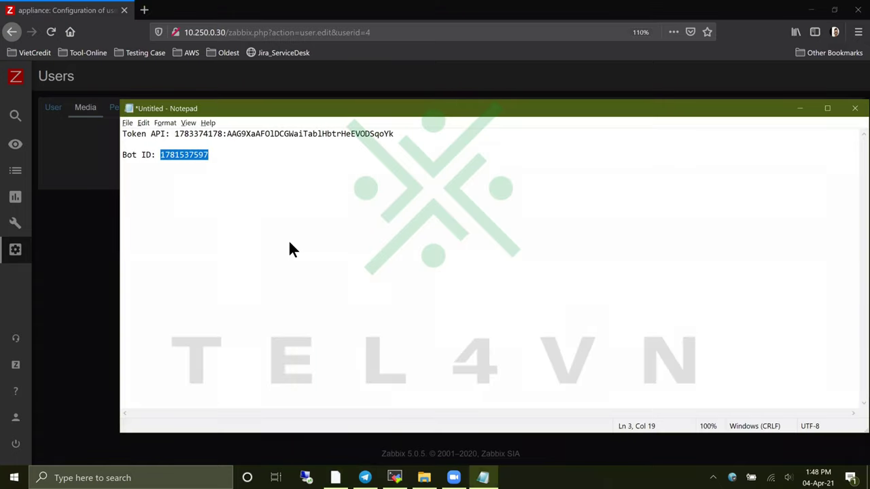
{"action": "key", "text": "ctrl+c"}
{"action": "key", "text": "alt+Tab"}
{"action": "key", "text": "ctrl+v"}
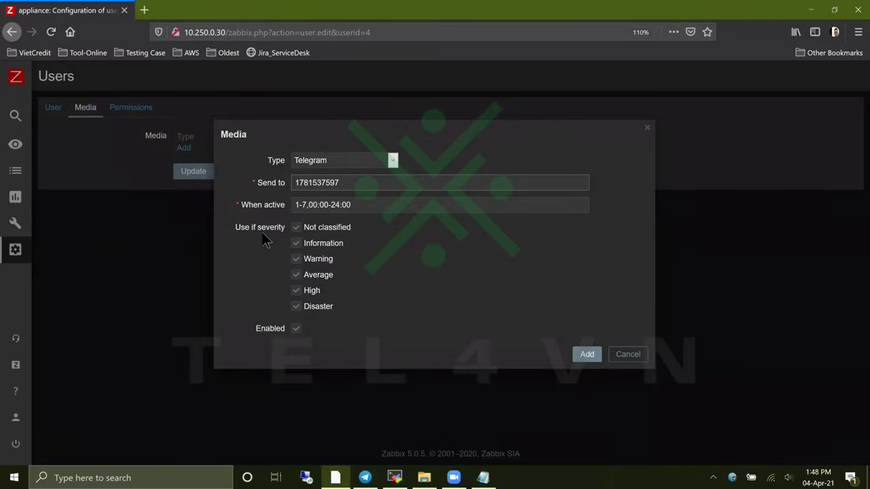
{"action": "left_click", "coordinate": [303, 203]}
{"action": "left_click_drag", "start_coordinate": [303, 202], "coordinate": [357, 212]}
{"action": "left_click", "coordinate": [356, 211]}
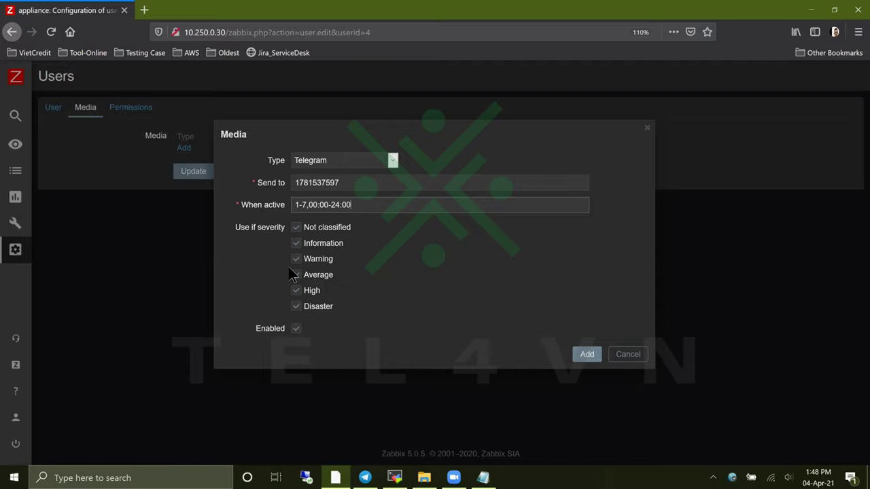
{"action": "left_click", "coordinate": [587, 358]}
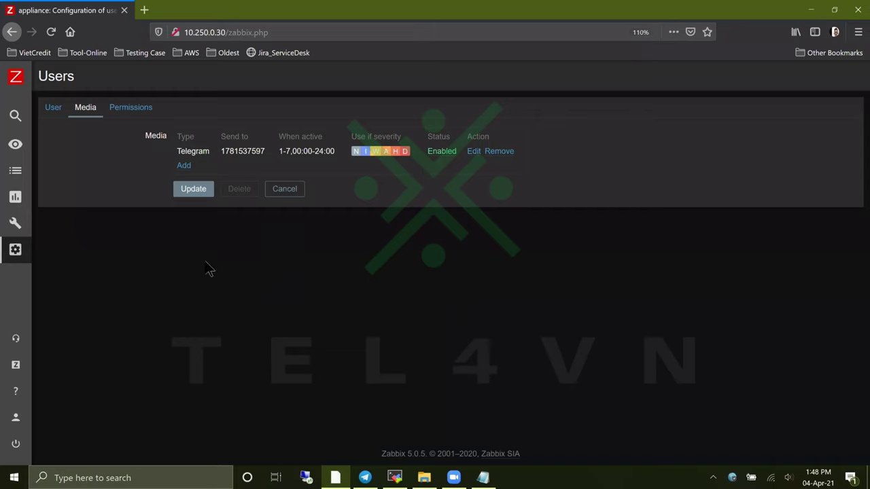
Create a new trigger action in the Zabbix configuration and name it "Telegram Notification".
{"action": "left_click", "coordinate": [19, 230]}
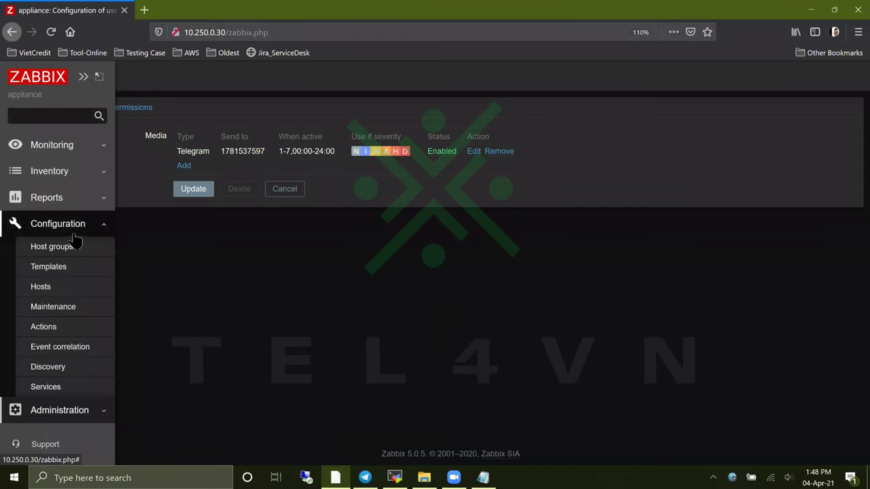
{"action": "left_click", "coordinate": [94, 333]}
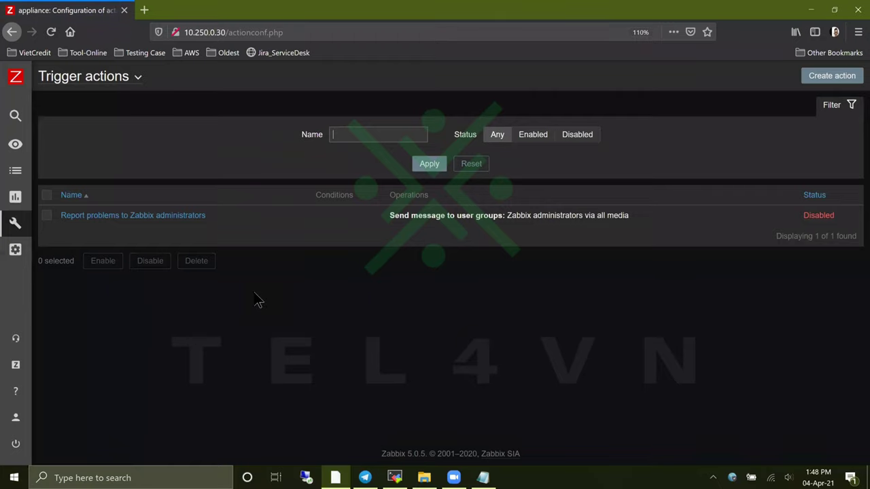
{"action": "left_click", "coordinate": [824, 76]}
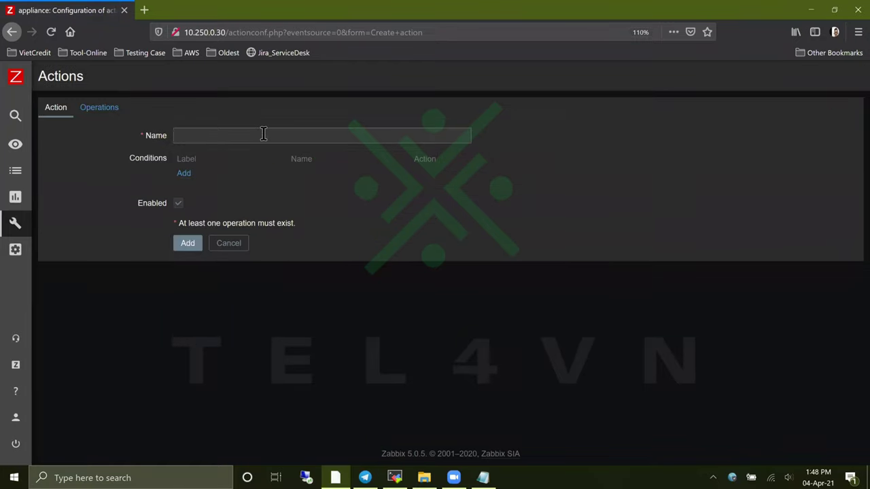
{"action": "type", "text": "Tel"}
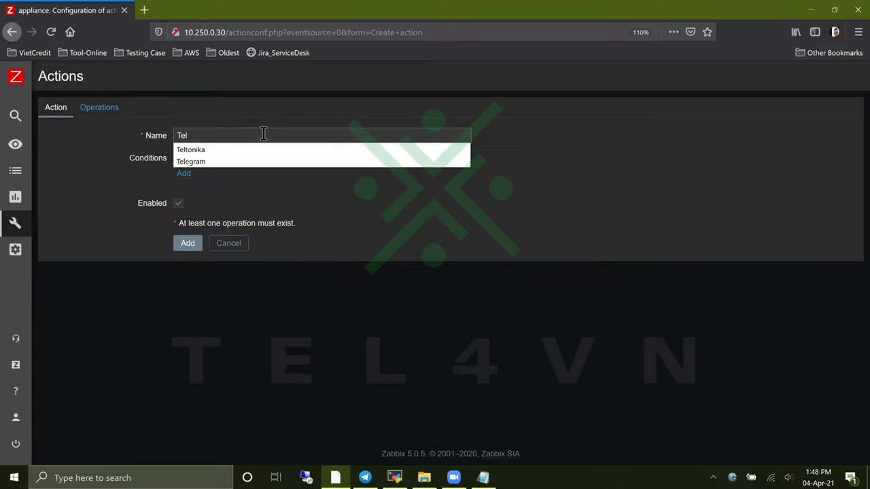
{"action": "left_click", "coordinate": [234, 163]}
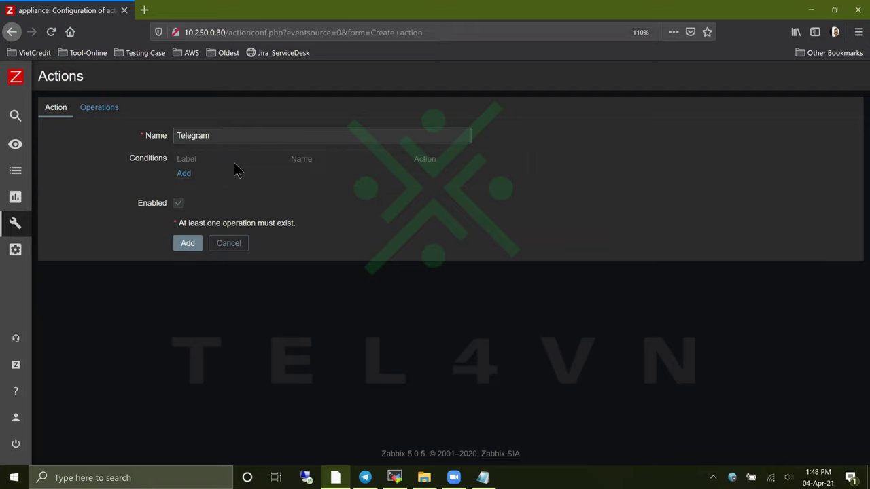
{"action": "type", "text": "Notification"}
{"action": "key", "text": "ctrl+plus"}
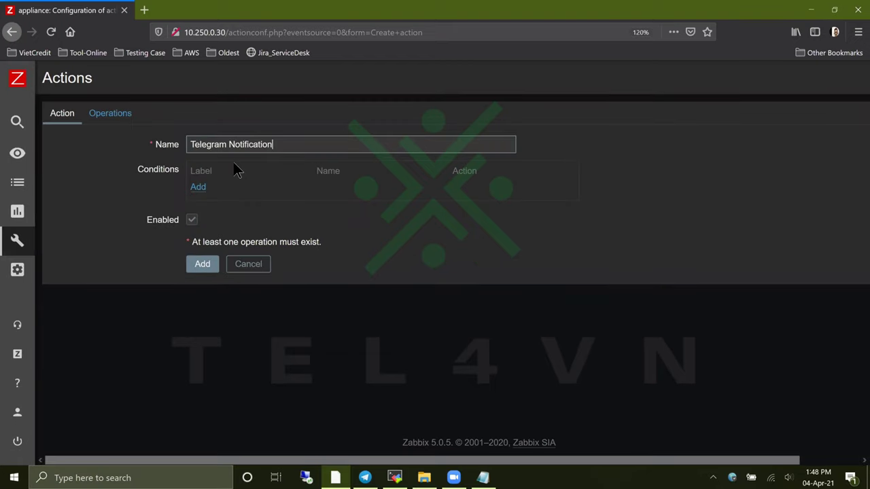
{"action": "left_click", "coordinate": [199, 189]}
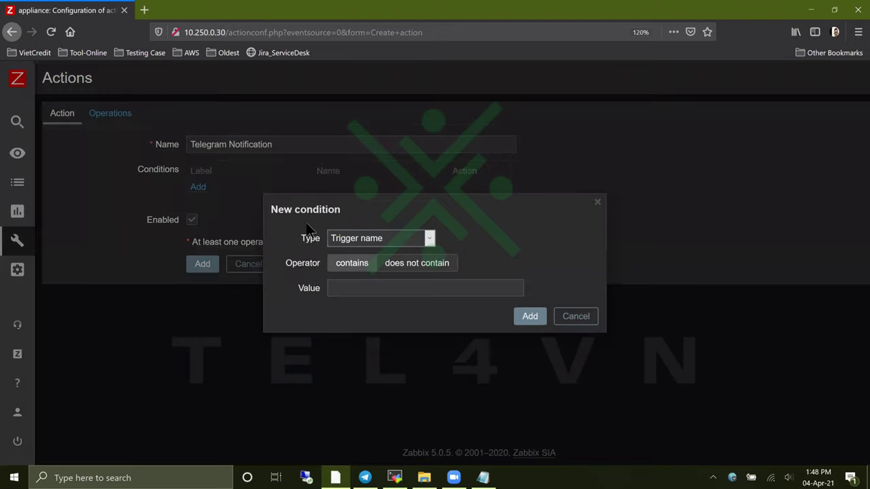
{"action": "left_click", "coordinate": [428, 239]}
{"action": "left_click", "coordinate": [503, 269]}
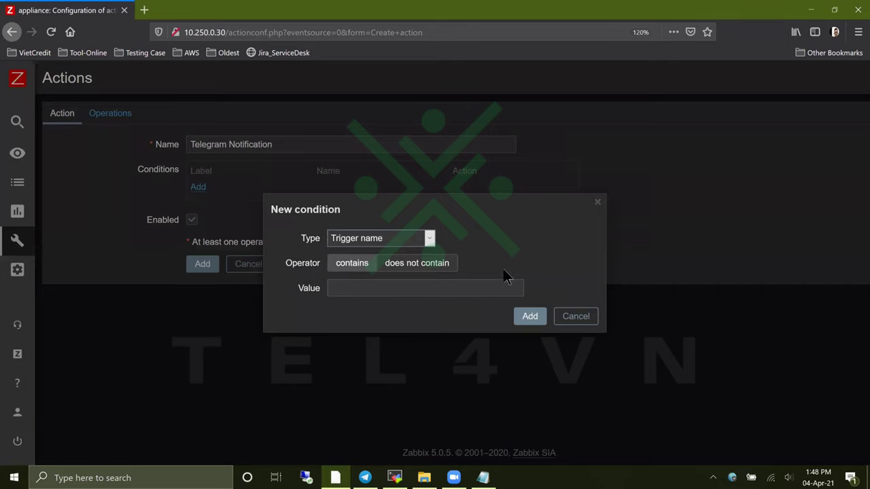
{"action": "left_click", "coordinate": [576, 317]}
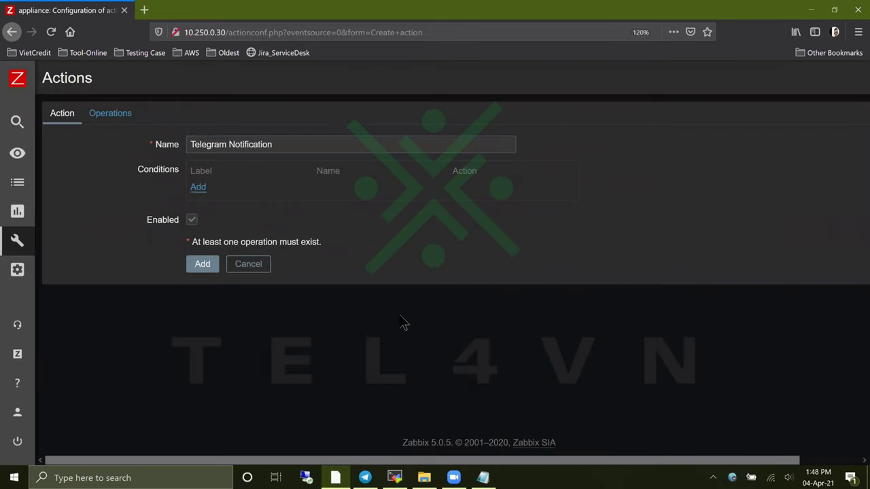
Start a new Send message operation in the action's Operations settings.
{"action": "left_click", "coordinate": [117, 118]}
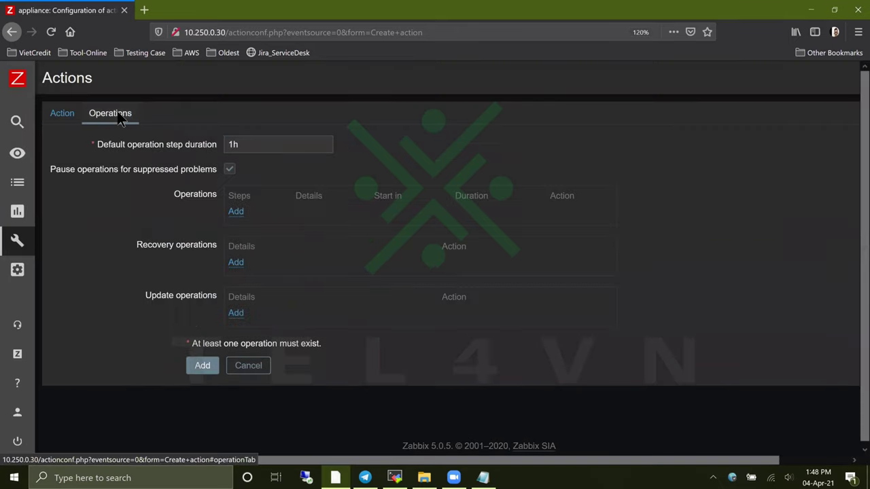
{"action": "left_click", "coordinate": [236, 212]}
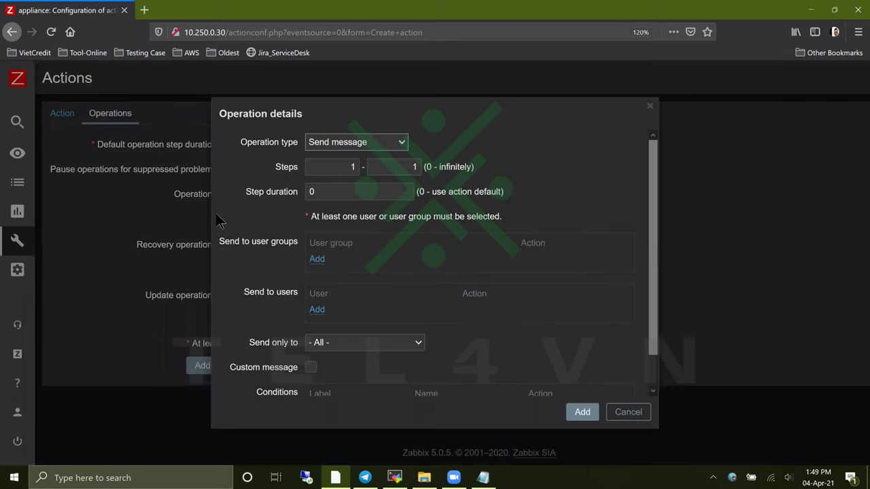
{"action": "left_click", "coordinate": [402, 143]}
{"action": "left_click", "coordinate": [402, 143]}
{"action": "left_click", "coordinate": [318, 261]}
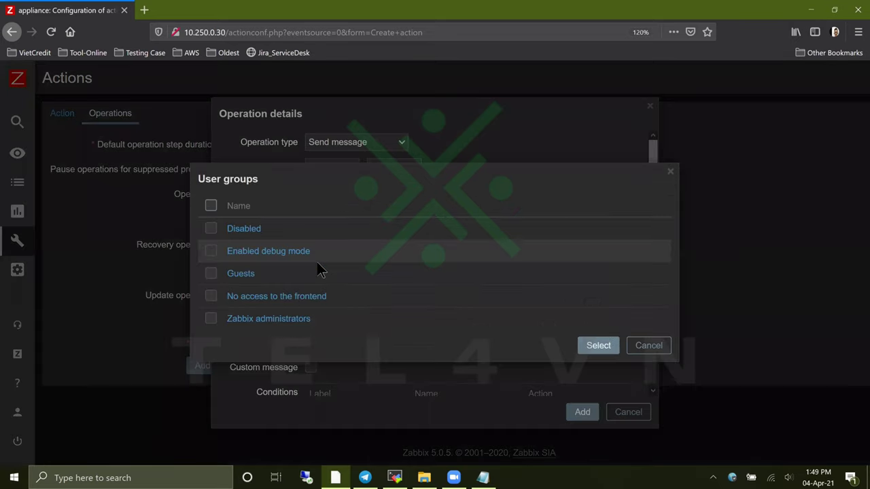
{"action": "left_click", "coordinate": [659, 348]}
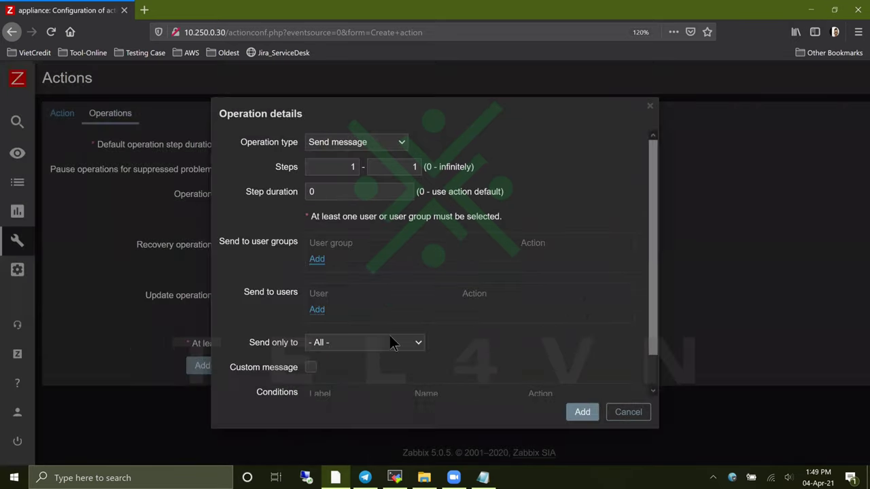
Restrict the operation's message delivery to the Telegram media type.
{"action": "left_click", "coordinate": [344, 342]}
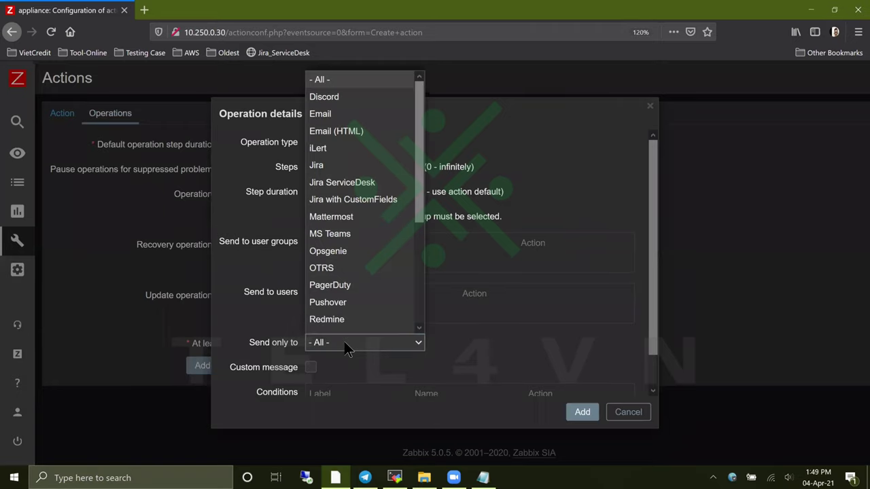
{"action": "key", "text": "Down"}
{"action": "key", "text": "Down"}
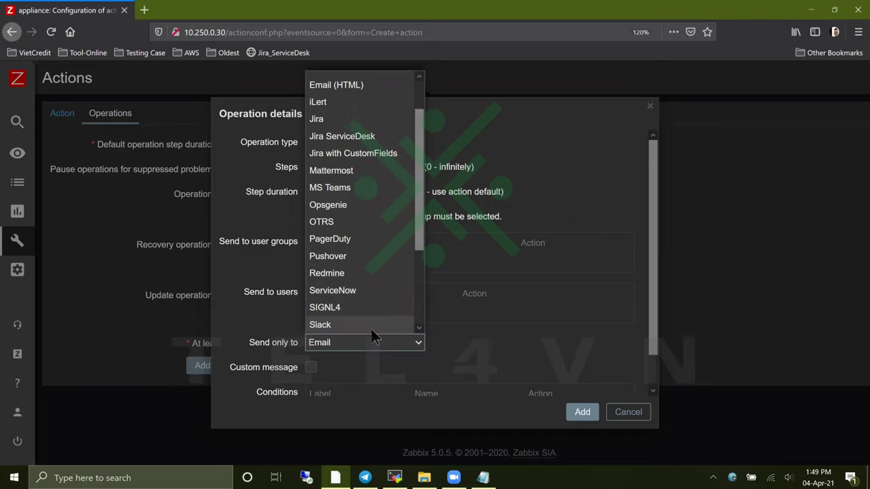
{"action": "key", "text": "Down"}
{"action": "key", "text": "Down"}
{"action": "key", "text": "Down"}
{"action": "key", "text": "Down"}
{"action": "left_click", "coordinate": [371, 326]}
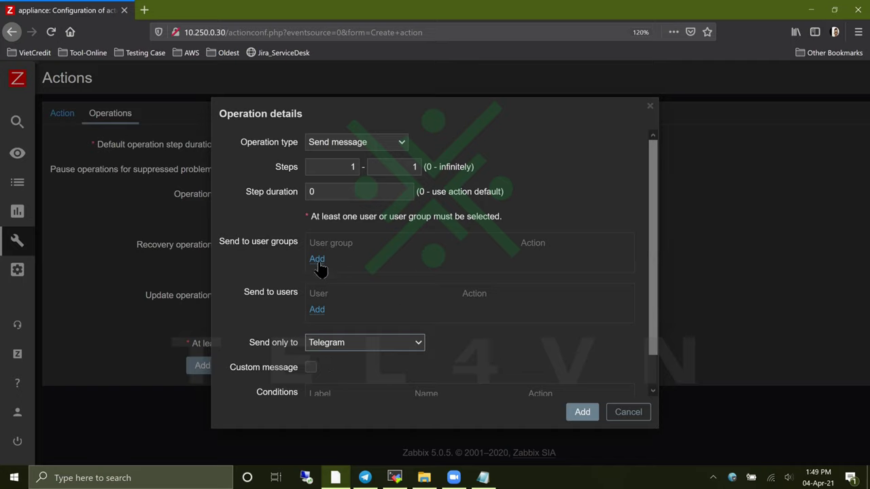
Set netadmin220 as the operation's recipient user and add the operation to the action.
{"action": "left_click", "coordinate": [316, 310]}
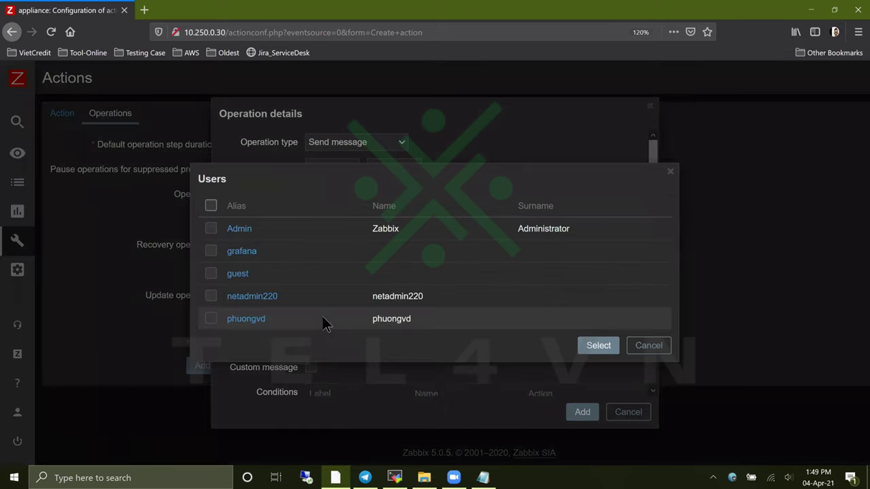
{"action": "left_click", "coordinate": [260, 297]}
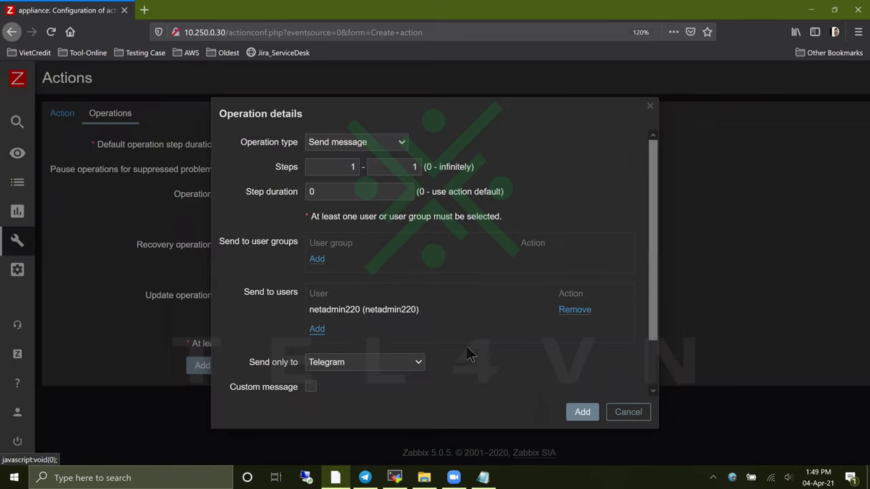
{"action": "left_click", "coordinate": [582, 414]}
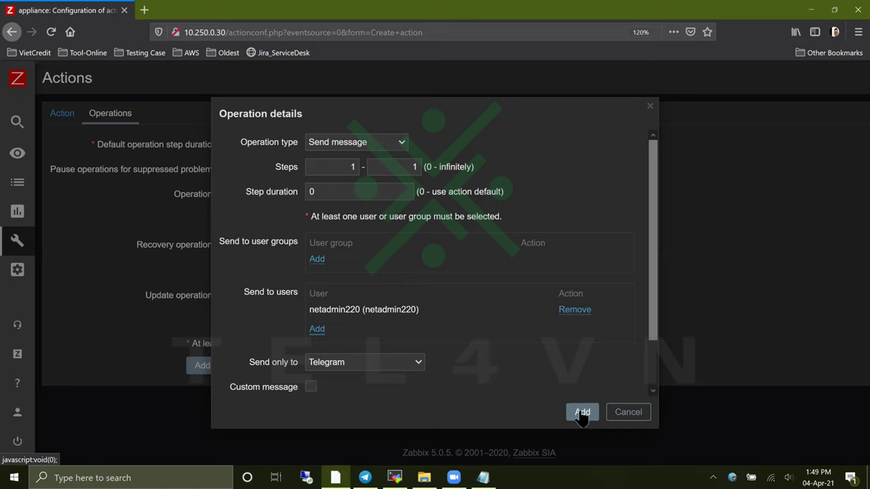
{"action": "left_click", "coordinate": [582, 414]}
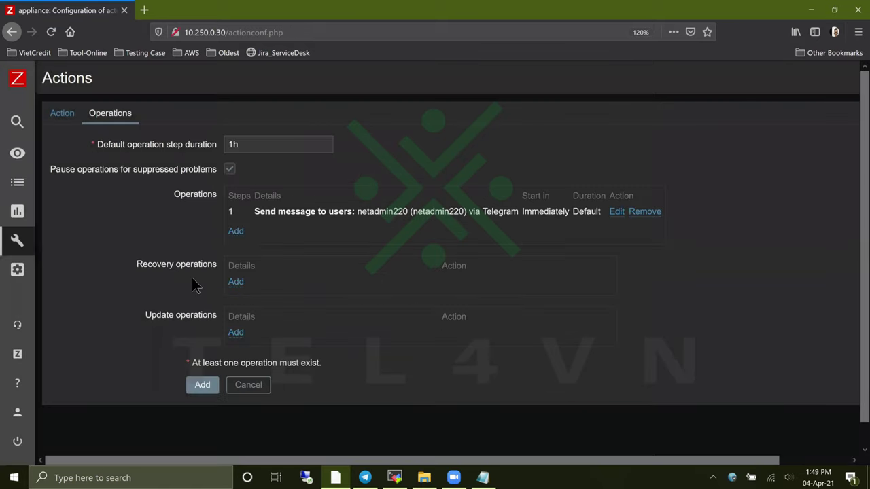
Add a recovery operation to the action that sends messages to user netadmin220 only through Telegram.
{"action": "left_click", "coordinate": [235, 282]}
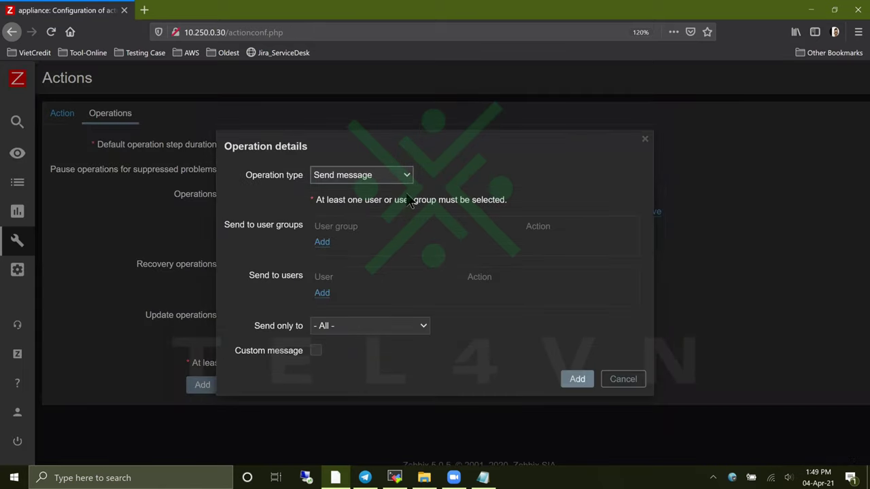
{"action": "left_click", "coordinate": [323, 294]}
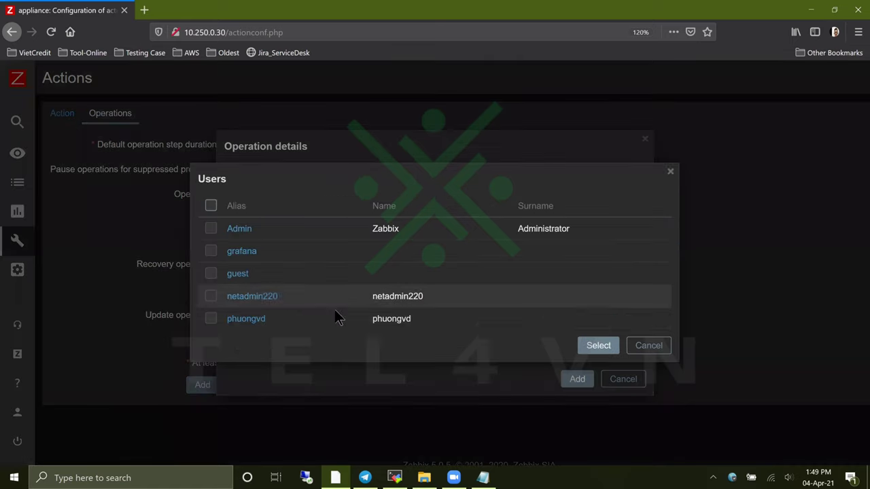
{"action": "left_click", "coordinate": [248, 297]}
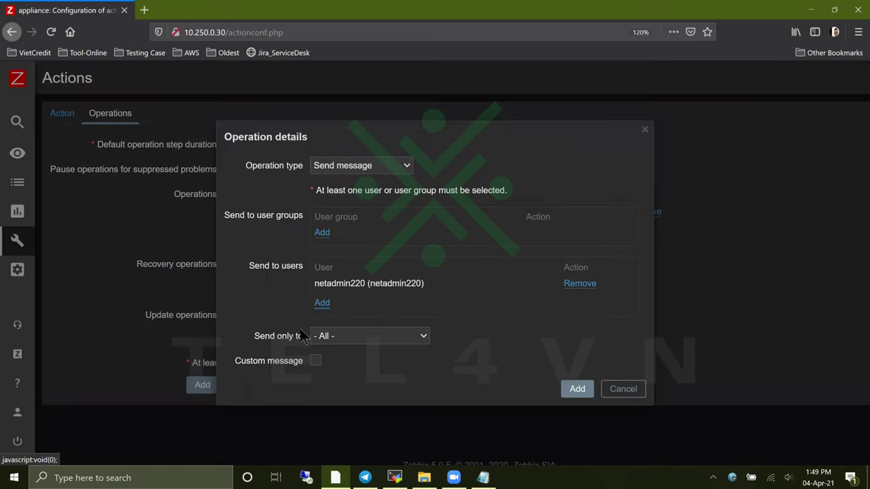
{"action": "left_click", "coordinate": [343, 336]}
{"action": "scroll", "coordinate": [344, 317], "scroll_direction": "down", "scroll_amount": 1}
{"action": "scroll", "coordinate": [345, 319], "scroll_direction": "down", "scroll_amount": 2}
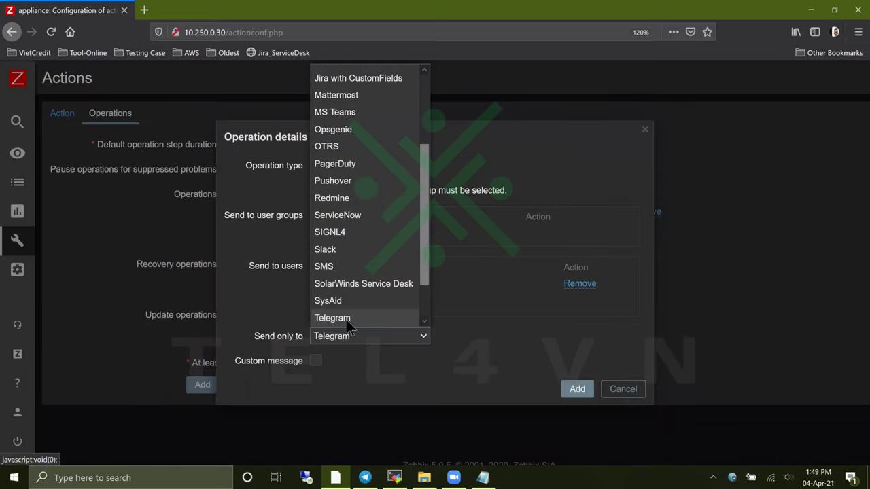
{"action": "left_click", "coordinate": [347, 318]}
{"action": "left_click", "coordinate": [577, 390]}
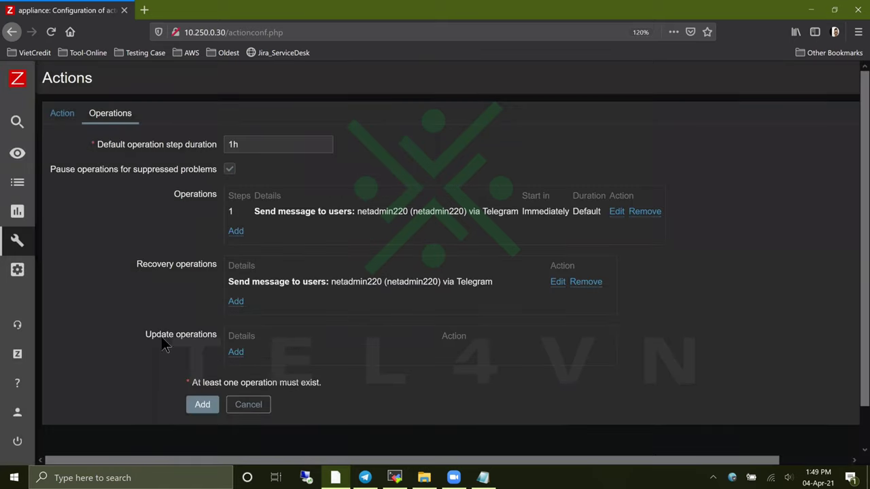
Add an update operation that messages user netadmin220 only through Telegram, and save the new trigger action.
{"action": "left_click_drag", "start_coordinate": [158, 335], "coordinate": [197, 339]}
{"action": "left_click", "coordinate": [235, 352]}
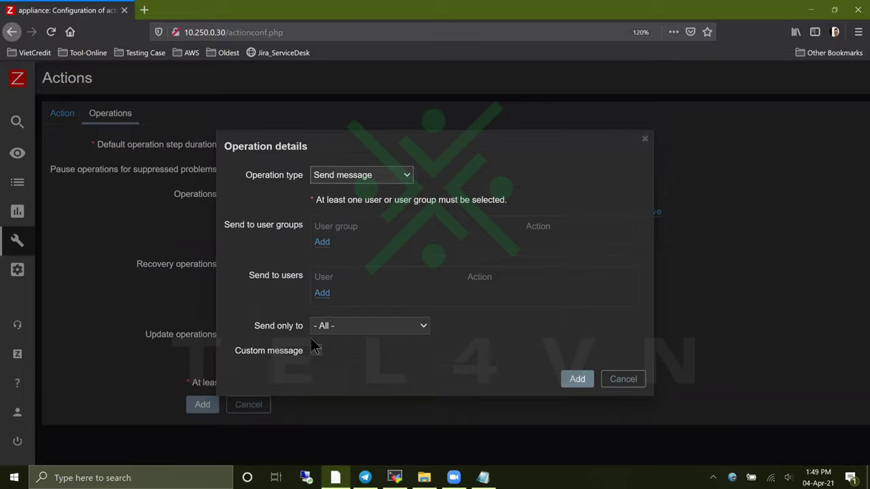
{"action": "left_click", "coordinate": [322, 297]}
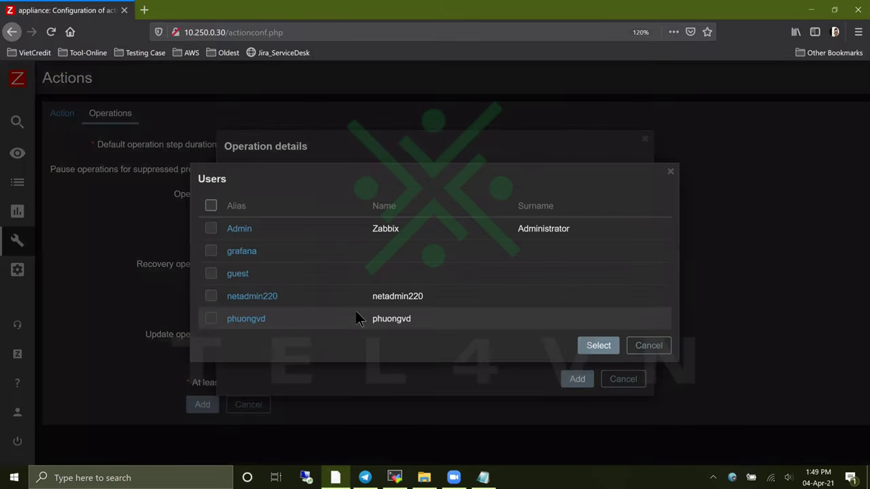
{"action": "left_click", "coordinate": [250, 298]}
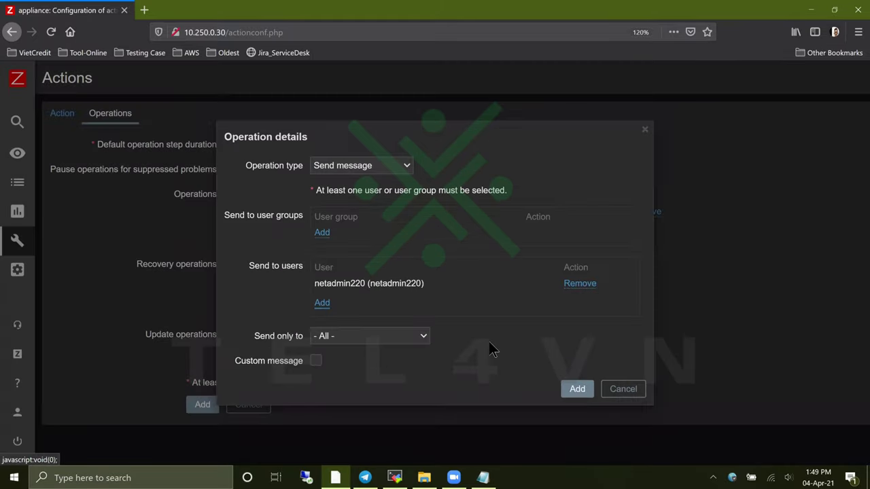
{"action": "left_click", "coordinate": [369, 338]}
{"action": "scroll", "coordinate": [355, 303], "scroll_direction": "down", "scroll_amount": 1}
{"action": "scroll", "coordinate": [352, 310], "scroll_direction": "down", "scroll_amount": 3}
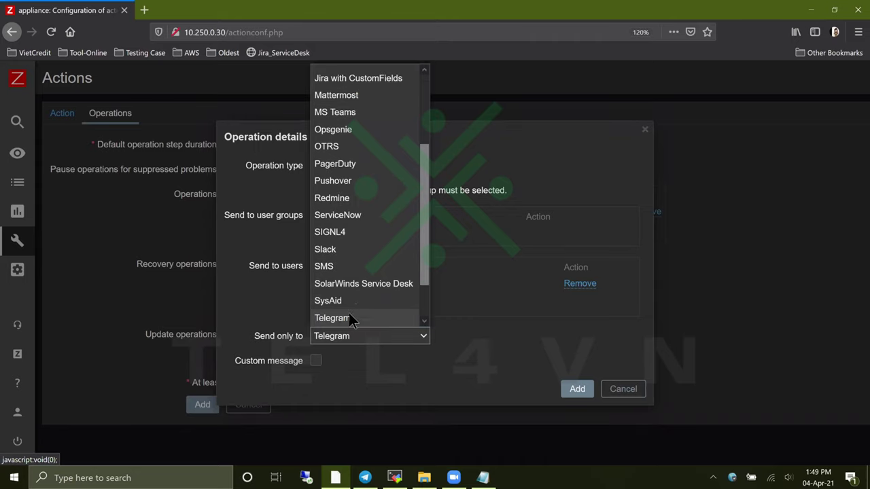
{"action": "left_click", "coordinate": [349, 317]}
{"action": "left_click", "coordinate": [574, 388]}
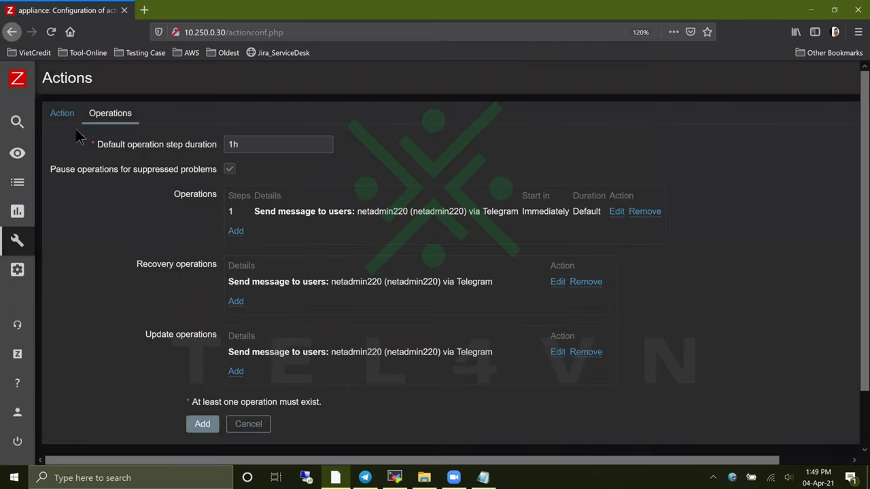
{"action": "left_click", "coordinate": [65, 114]}
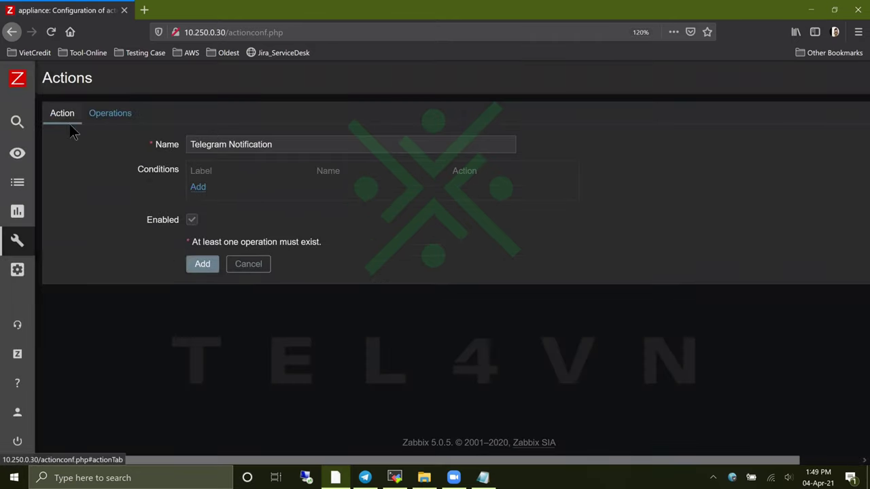
{"action": "left_click", "coordinate": [204, 264]}
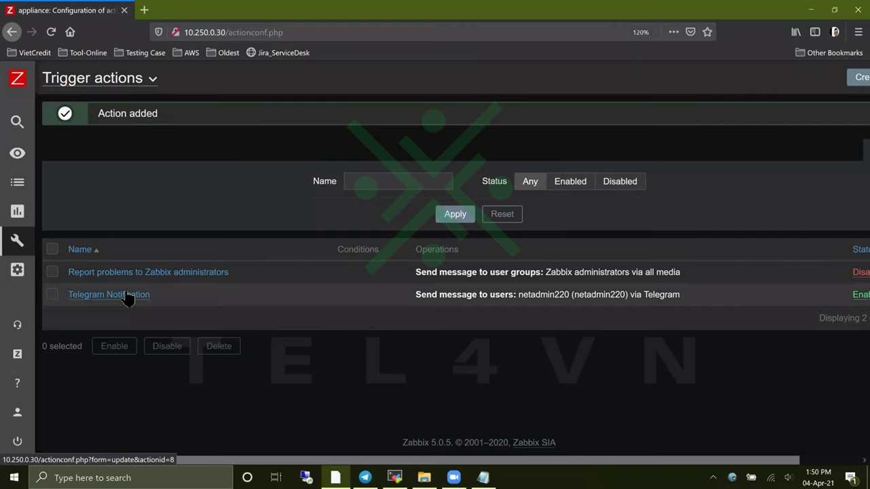
Reopen the Telegram Notification action and add a condition requiring the host group to equal Zabbix-Training.
{"action": "left_click", "coordinate": [117, 297]}
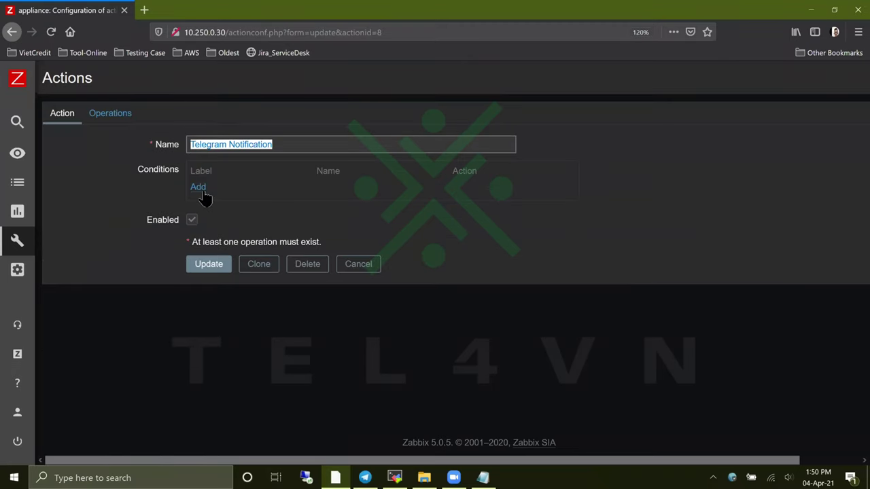
{"action": "left_click", "coordinate": [197, 188]}
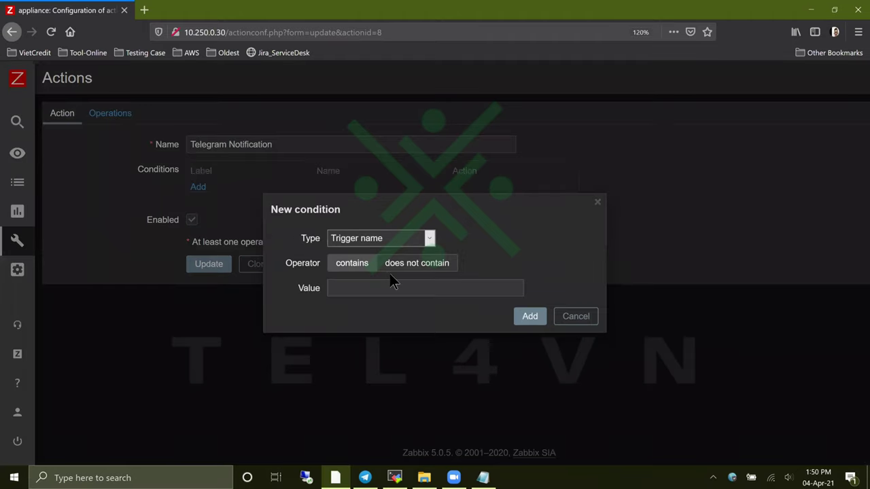
{"action": "left_click", "coordinate": [430, 238]}
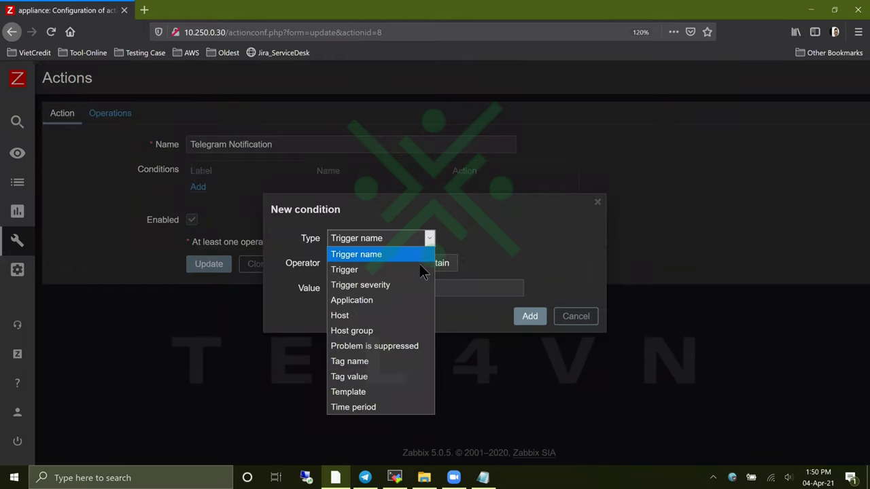
{"action": "left_click", "coordinate": [410, 330]}
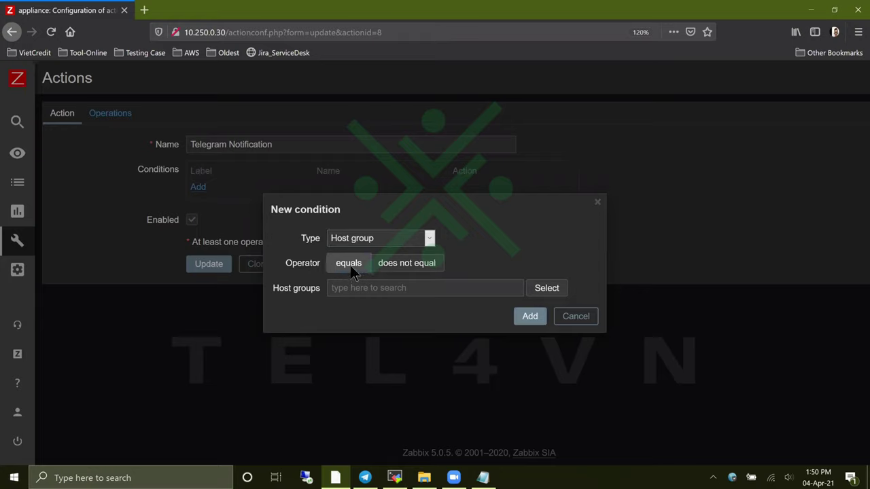
{"action": "left_click", "coordinate": [544, 289]}
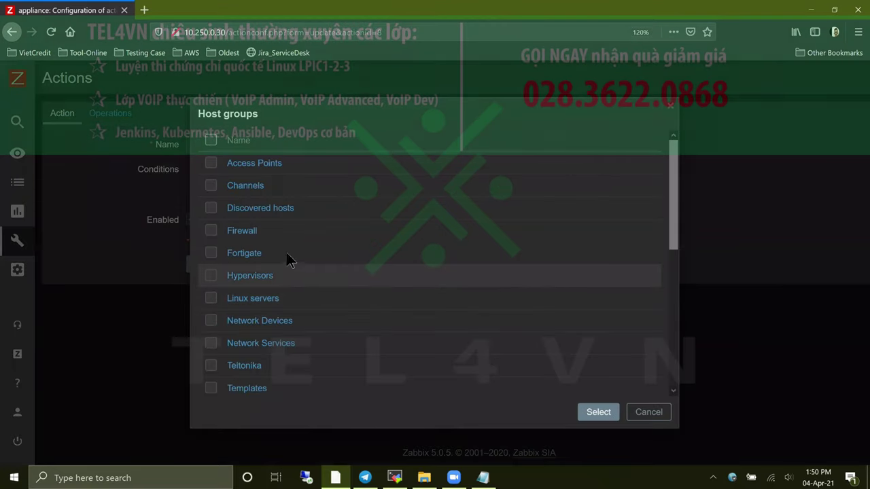
{"action": "scroll", "coordinate": [272, 339], "scroll_direction": "down", "scroll_amount": 5}
{"action": "left_click", "coordinate": [272, 365]}
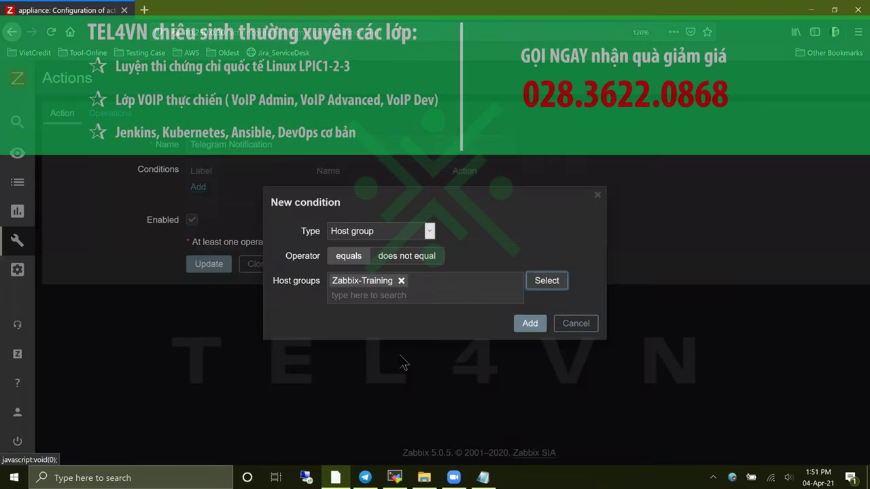
{"action": "left_click", "coordinate": [521, 323]}
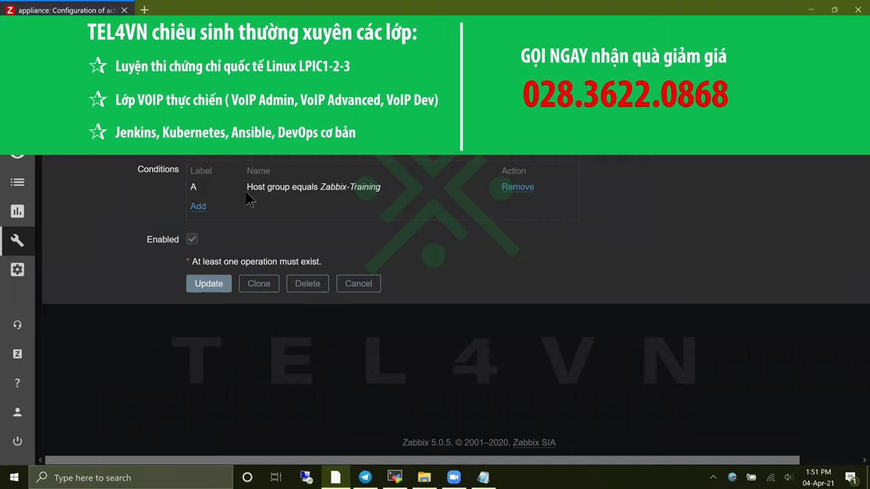
Try a second condition with host group equal to Hypervisors and remove it from the action again.
{"action": "left_click_drag", "start_coordinate": [248, 191], "coordinate": [382, 196]}
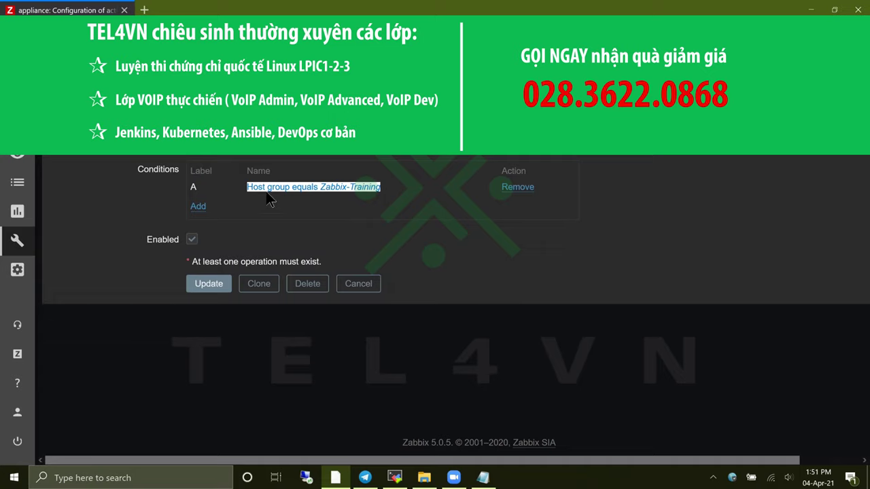
{"action": "left_click", "coordinate": [359, 191]}
{"action": "left_click", "coordinate": [198, 207]}
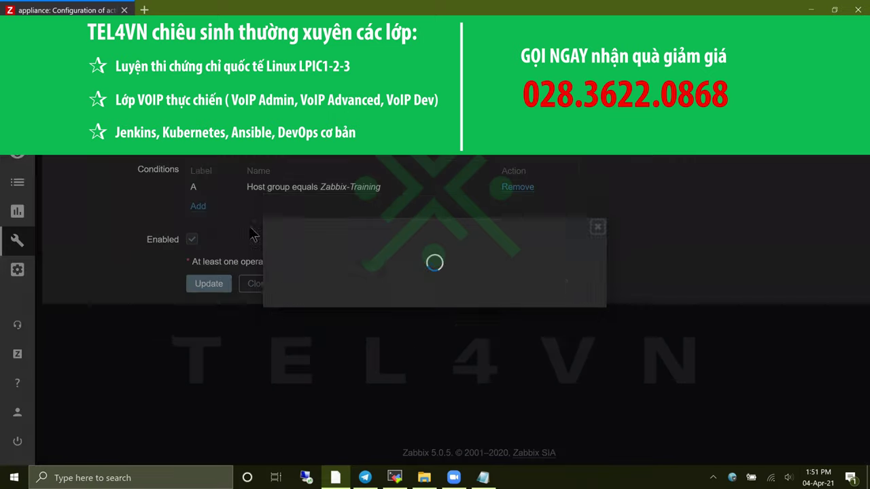
{"action": "left_click", "coordinate": [544, 288]}
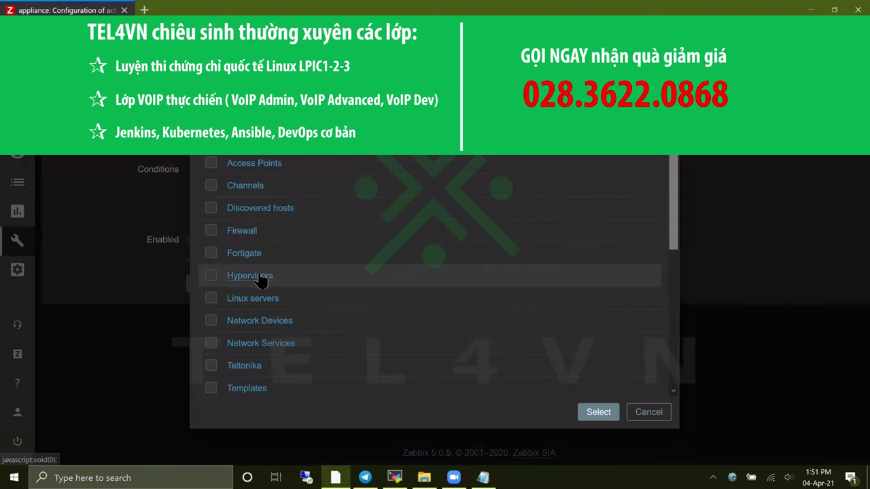
{"action": "left_click", "coordinate": [252, 276]}
{"action": "left_click", "coordinate": [528, 324]}
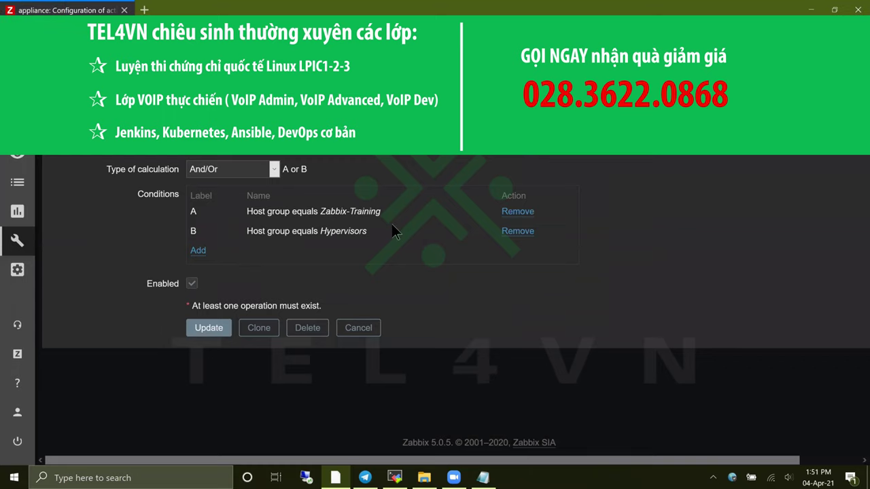
{"action": "left_click", "coordinate": [518, 231]}
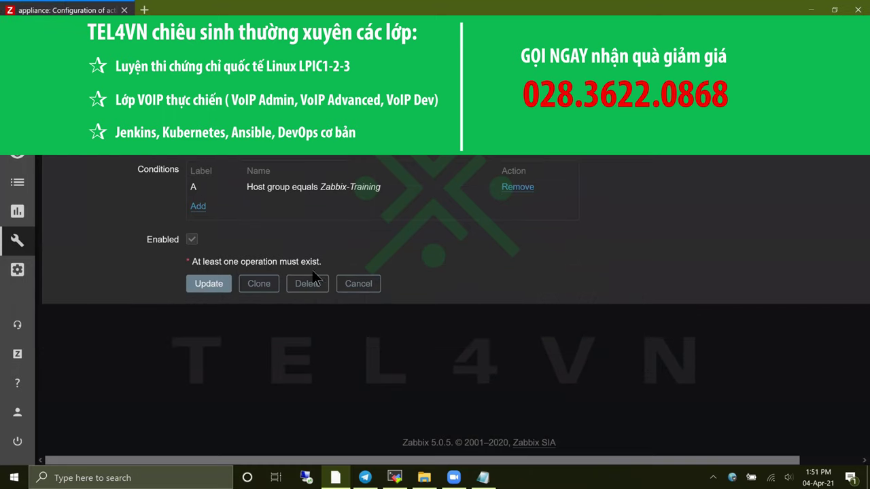
Save the changes to the Telegram Notification action.
{"action": "left_click", "coordinate": [213, 283]}
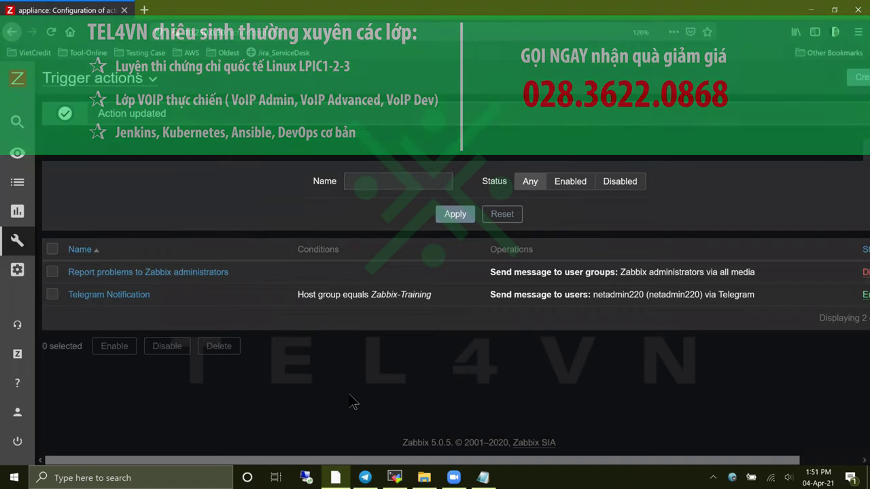
Review the Telegram media type's parameters, description, message templates and options, and return to the media types list without changes.
{"action": "mouse_move", "coordinate": [27, 294]}
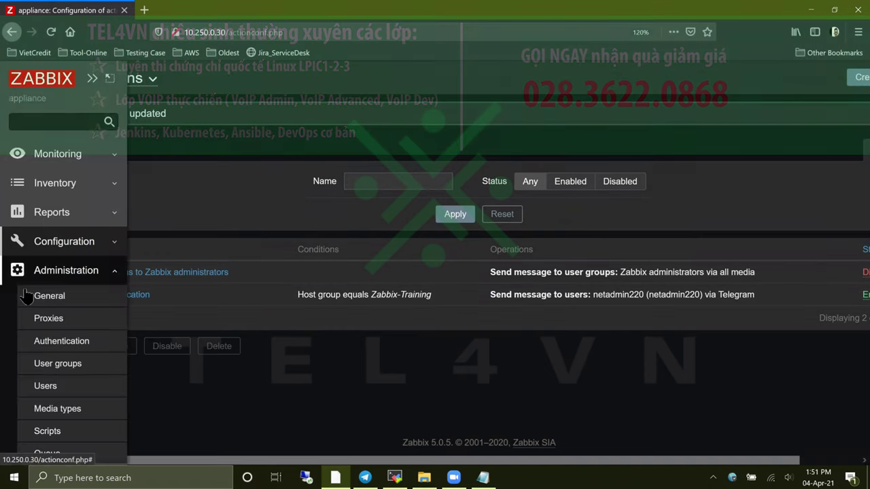
{"action": "left_click", "coordinate": [87, 413]}
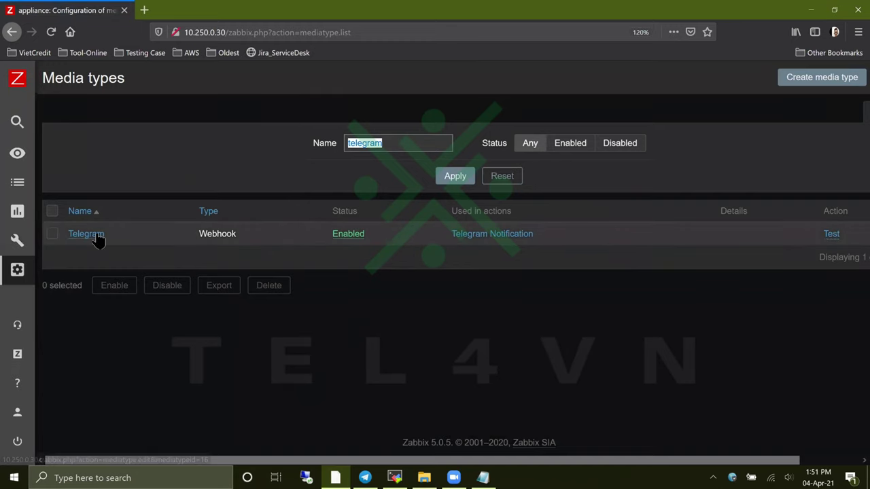
{"action": "left_click", "coordinate": [95, 236]}
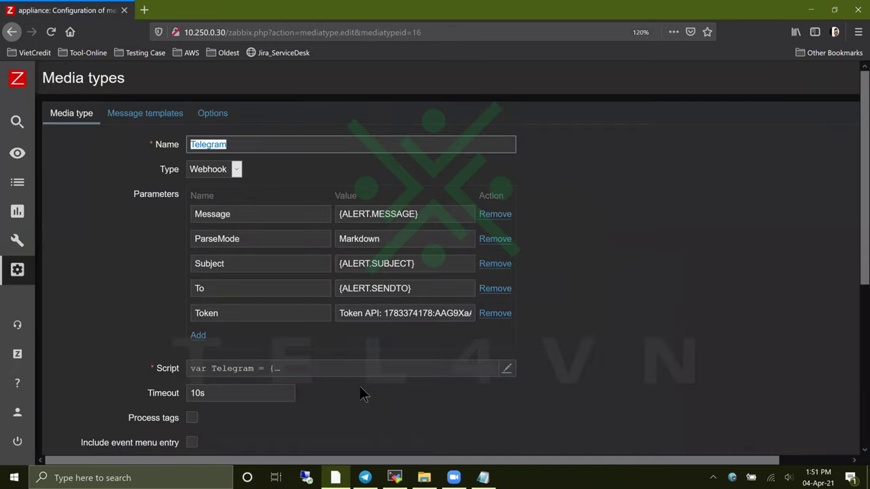
{"action": "scroll", "coordinate": [360, 394], "scroll_direction": "down", "scroll_amount": 4}
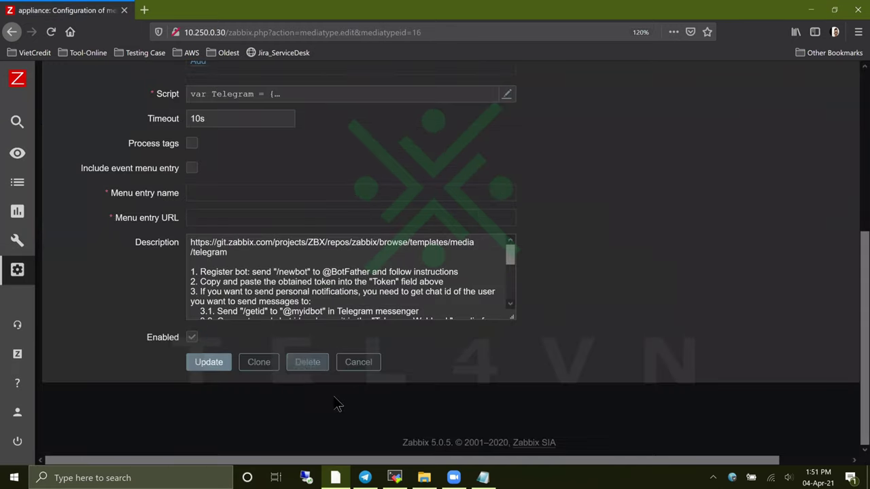
{"action": "scroll", "coordinate": [340, 408], "scroll_direction": "up", "scroll_amount": 4}
{"action": "left_click", "coordinate": [615, 350]}
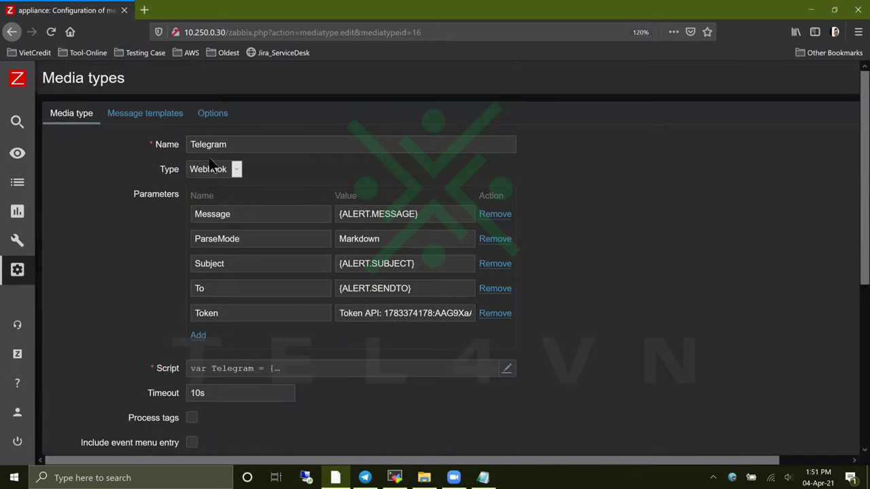
{"action": "left_click", "coordinate": [168, 116]}
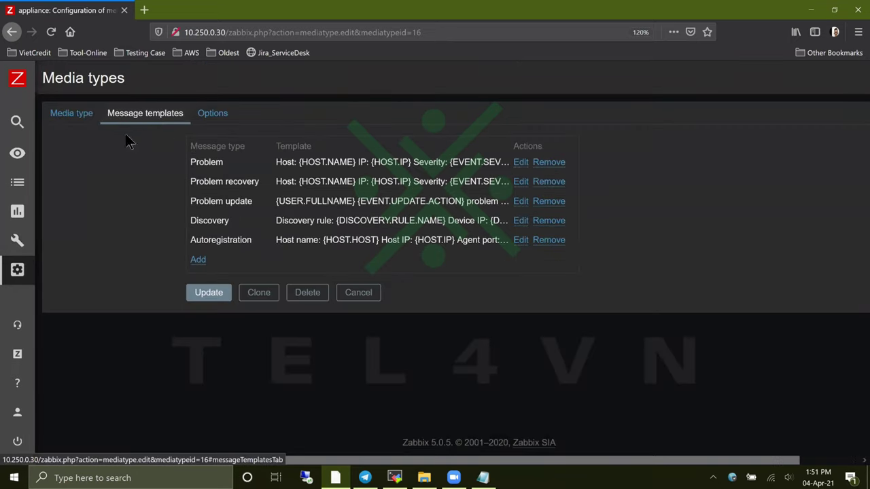
{"action": "left_click", "coordinate": [76, 119]}
{"action": "left_click", "coordinate": [210, 119]}
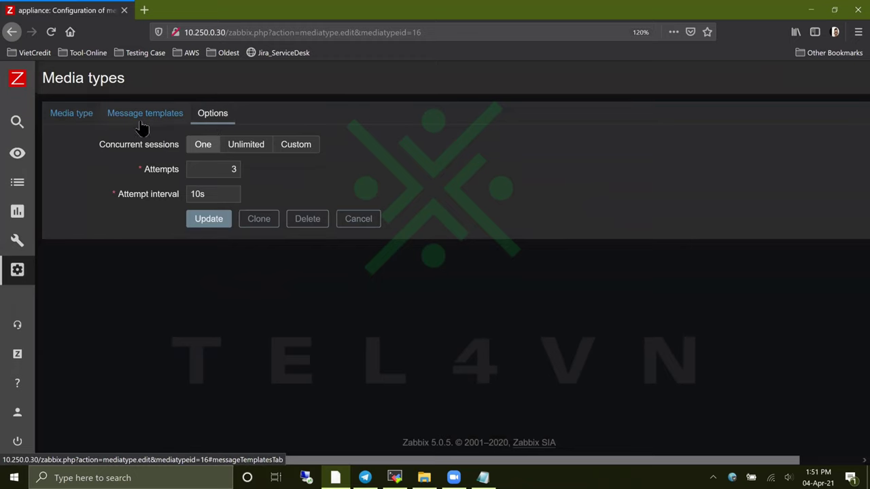
{"action": "left_click", "coordinate": [80, 121]}
{"action": "scroll", "coordinate": [431, 412], "scroll_direction": "down", "scroll_amount": 4}
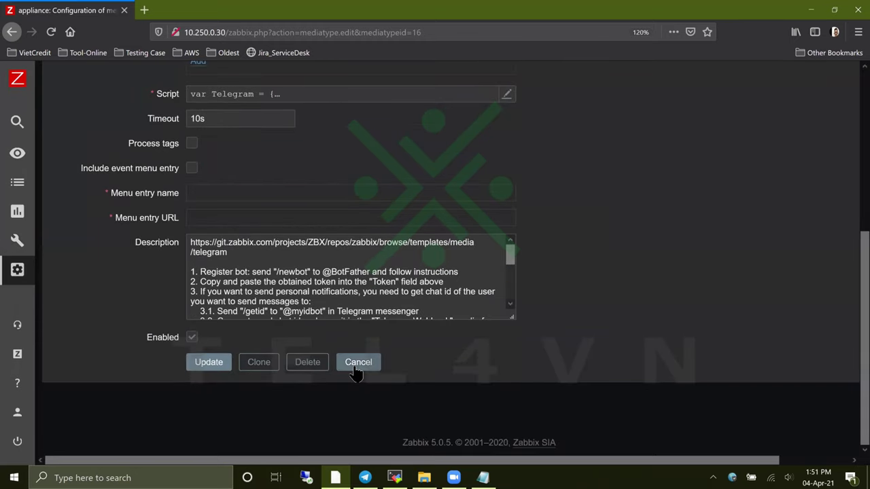
{"action": "scroll", "coordinate": [355, 374], "scroll_direction": "up", "scroll_amount": 5}
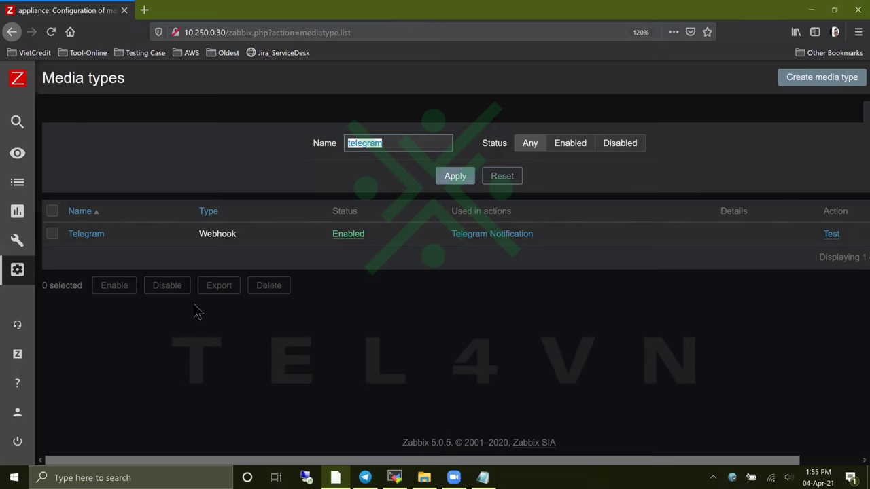
{"action": "left_click", "coordinate": [97, 262]}
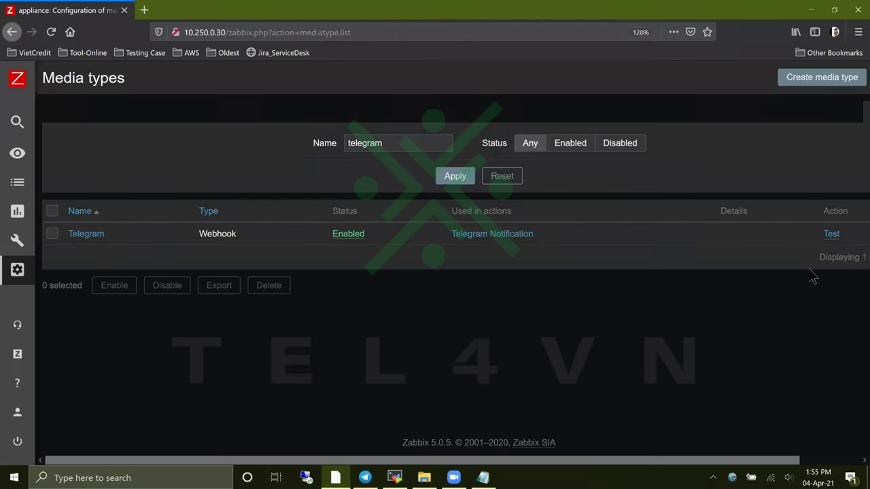
Start a test of the Telegram media type and set its message to "Zabbix notification testing".
{"action": "left_click", "coordinate": [832, 234]}
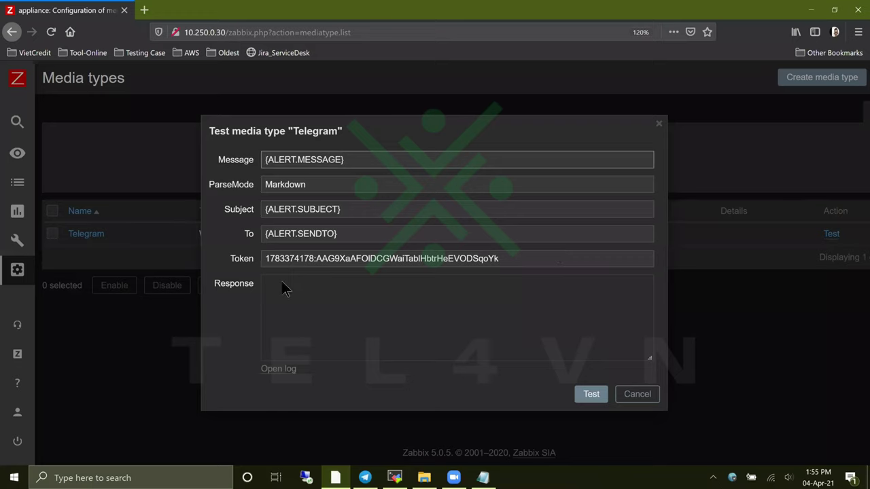
{"action": "left_click_drag", "start_coordinate": [269, 260], "coordinate": [485, 268]}
{"action": "left_click", "coordinate": [520, 268]}
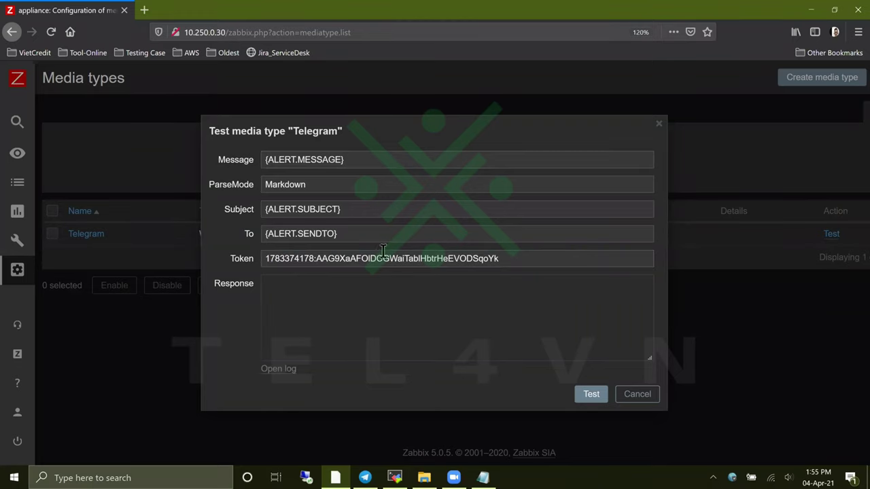
{"action": "left_click_drag", "start_coordinate": [359, 159], "coordinate": [226, 142]}
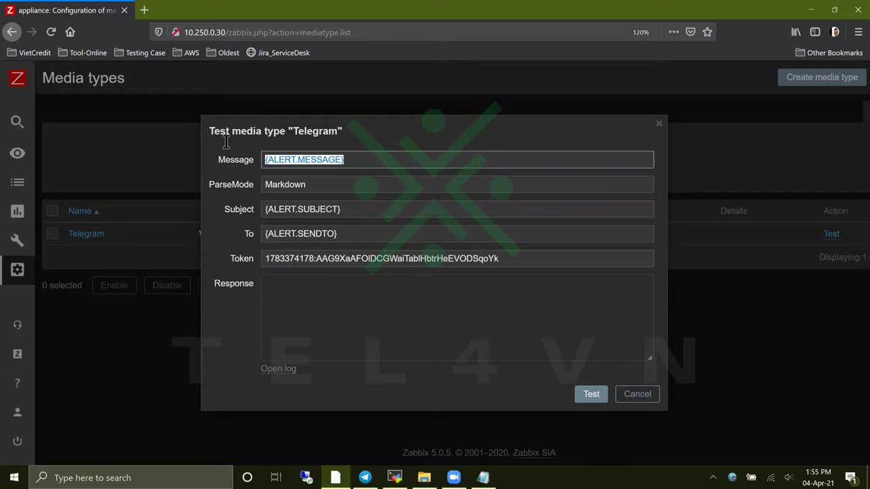
{"action": "type", "text": "Zabbix te"}
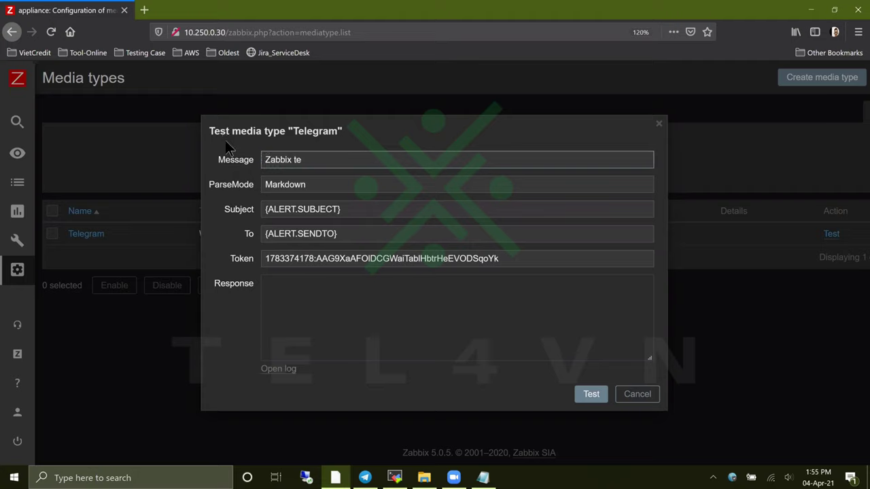
{"action": "type", "text": "st"}
{"action": "key", "text": "BackSpace"}
{"action": "key", "text": "BackSpace"}
{"action": "key", "text": "BackSpace"}
{"action": "key", "text": "BackSpace"}
{"action": "type", "text": "nati"}
{"action": "key", "text": "BackSpace"}
{"action": "key", "text": "BackSpace"}
{"action": "key", "text": "BackSpace"}
{"action": "type", "text": "otica"}
{"action": "key", "text": "BackSpace"}
{"action": "key", "text": "BackSpace"}
{"action": "type", "text": "fication testing"}
Set the test's subject to "20210401-Testing" and fill in the recipient with the bot ID copied from the Notepad notes.
{"action": "triple_click", "coordinate": [365, 213]}
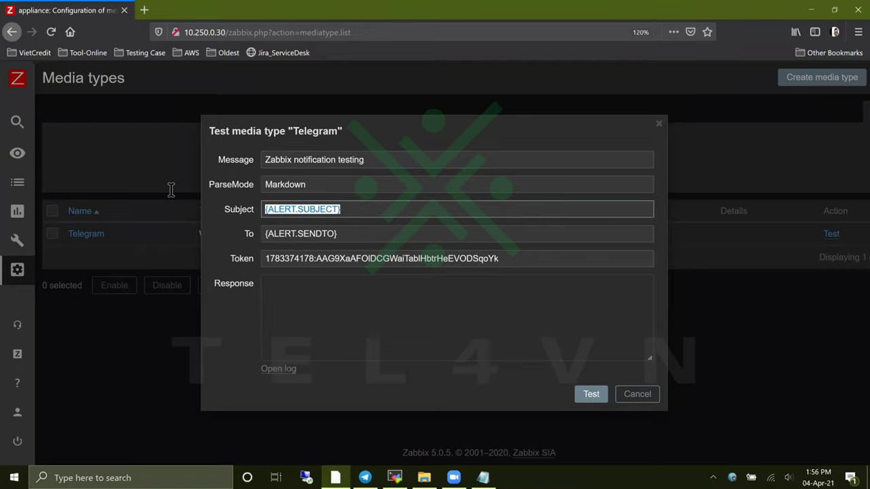
{"action": "type", "text": "tes"}
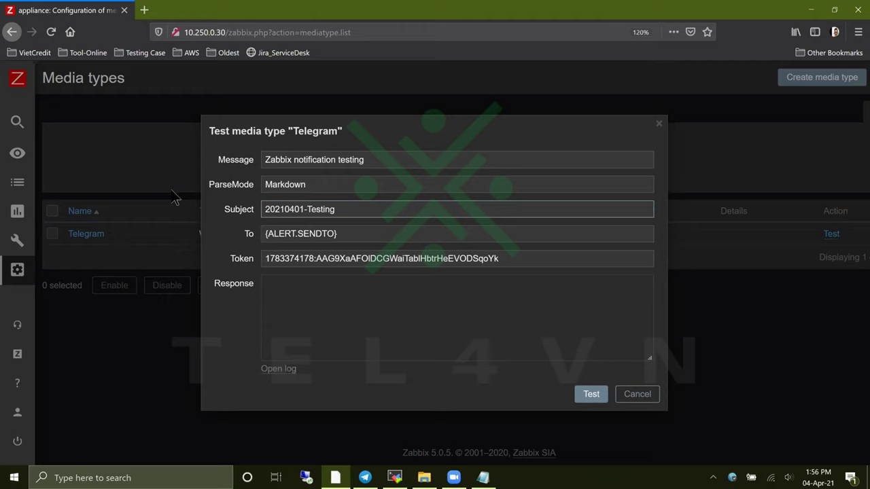
{"action": "key", "text": "Tab"}
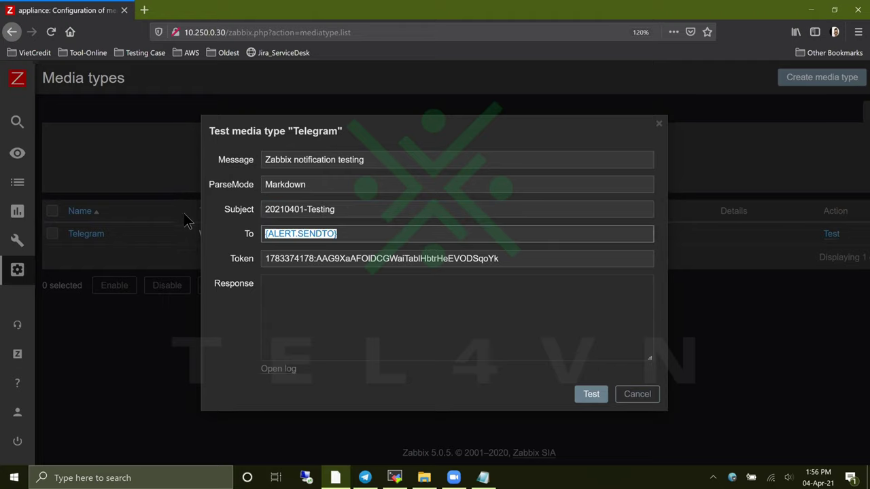
{"action": "key", "text": "BackSpace"}
{"action": "key", "text": "alt+Tab"}
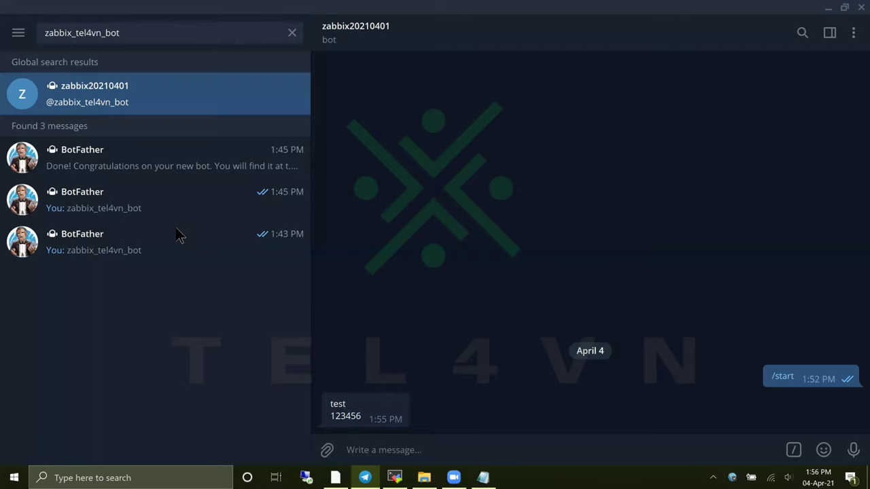
{"action": "key", "text": "alt+Tab"}
{"action": "key", "text": "alt+Tab"}
{"action": "key", "text": "Tab"}
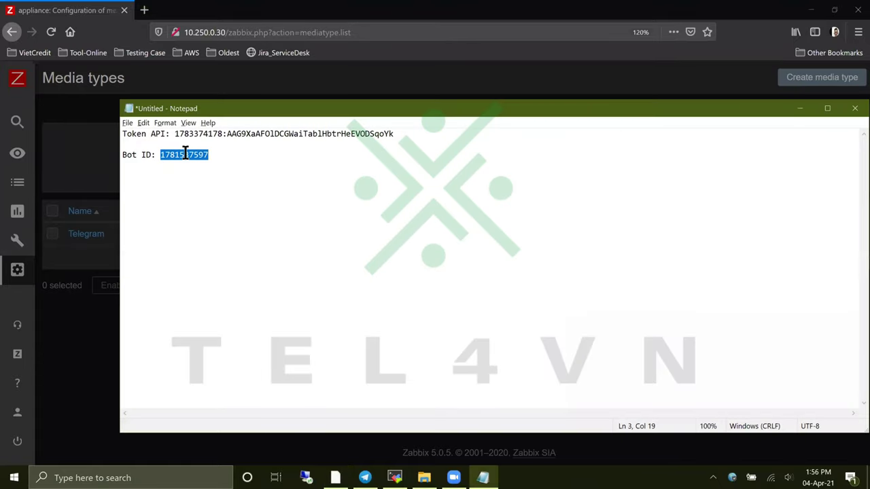
{"action": "key", "text": "alt+Tab"}
{"action": "key", "text": "ctrl+v"}
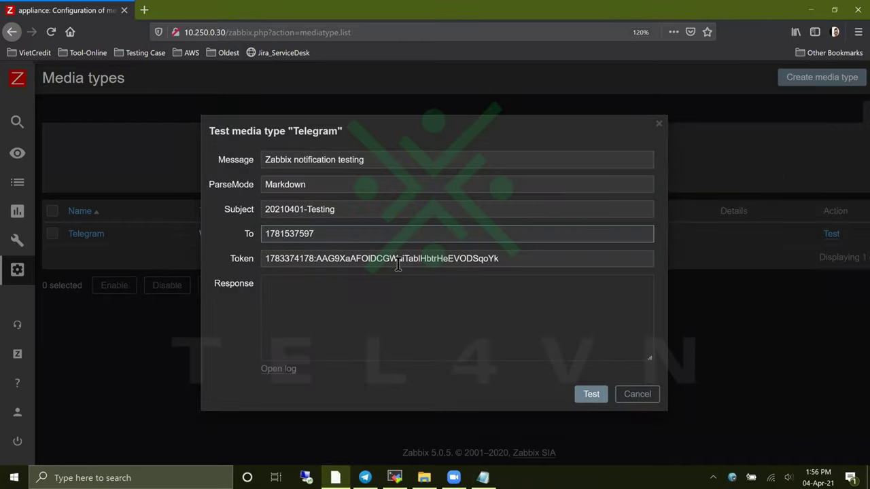
Run the media type test and check the delivered message in the zabbix20210401 bot chat in Telegram.
{"action": "left_click", "coordinate": [328, 259]}
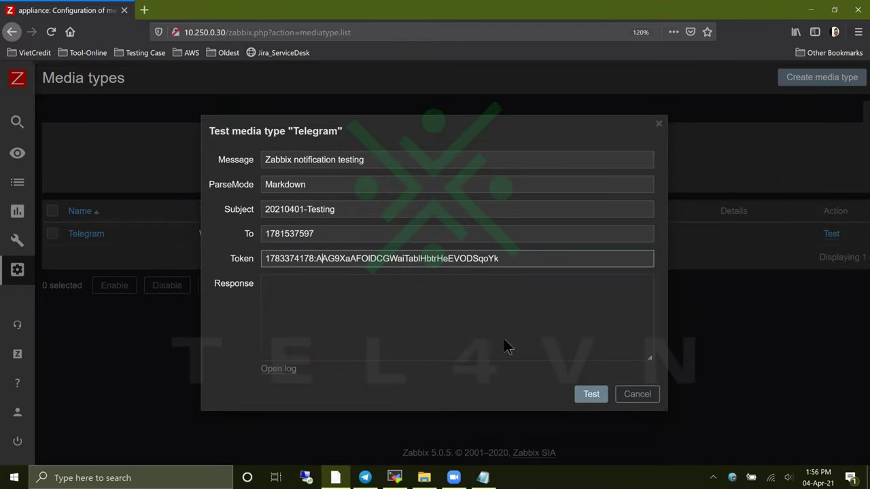
{"action": "left_click", "coordinate": [596, 394]}
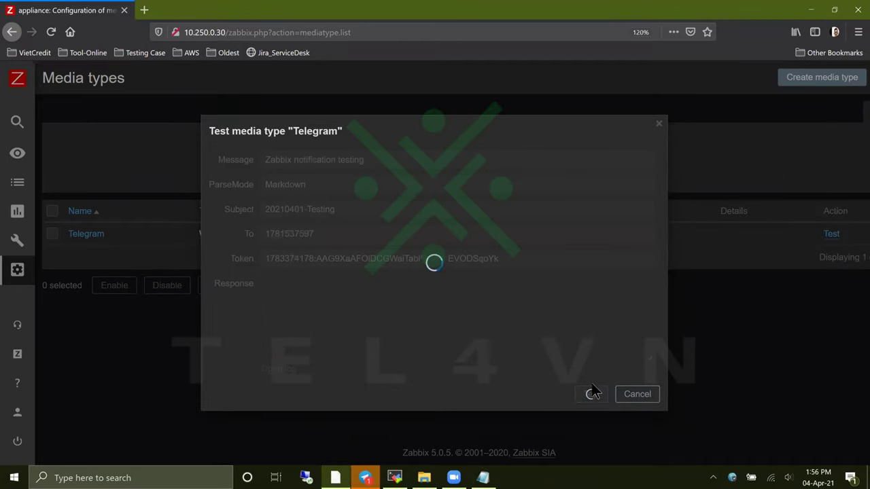
{"action": "left_click", "coordinate": [365, 477]}
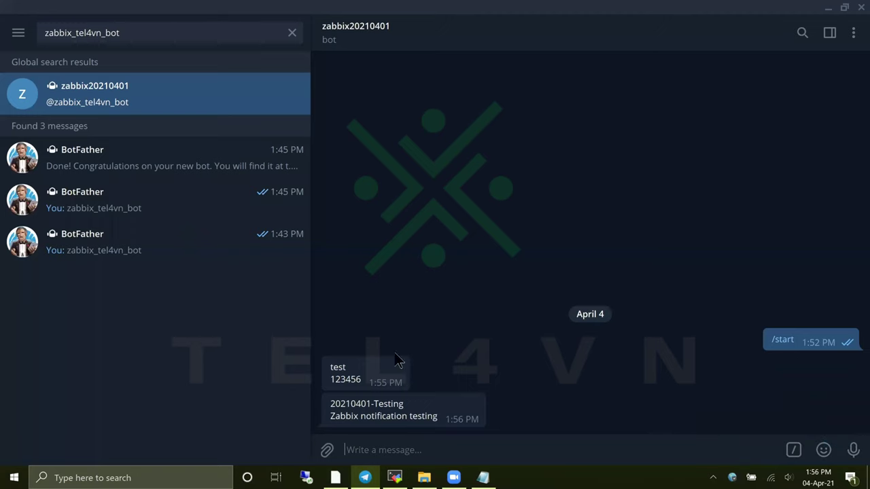
{"action": "double_click", "coordinate": [360, 399]}
{"action": "left_click_drag", "start_coordinate": [373, 404], "coordinate": [400, 404]}
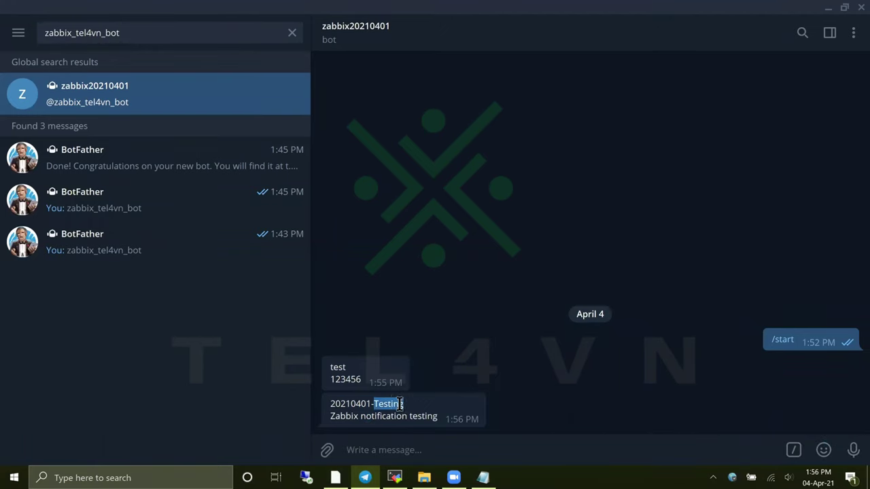
{"action": "left_click_drag", "start_coordinate": [442, 422], "coordinate": [364, 405]}
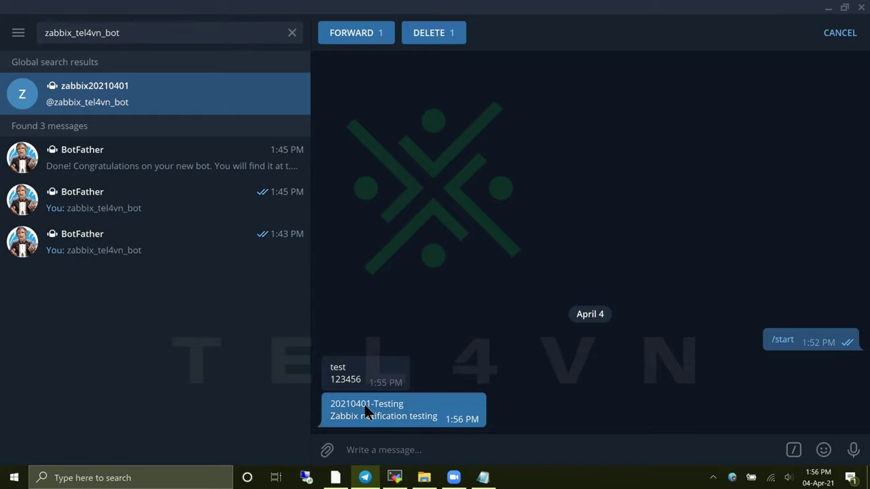
{"action": "left_click", "coordinate": [365, 404]}
Back in Zabbix, change the test's subject to "***20210401-Testing-02***" and run the test again.
{"action": "key", "text": "alt+Tab"}
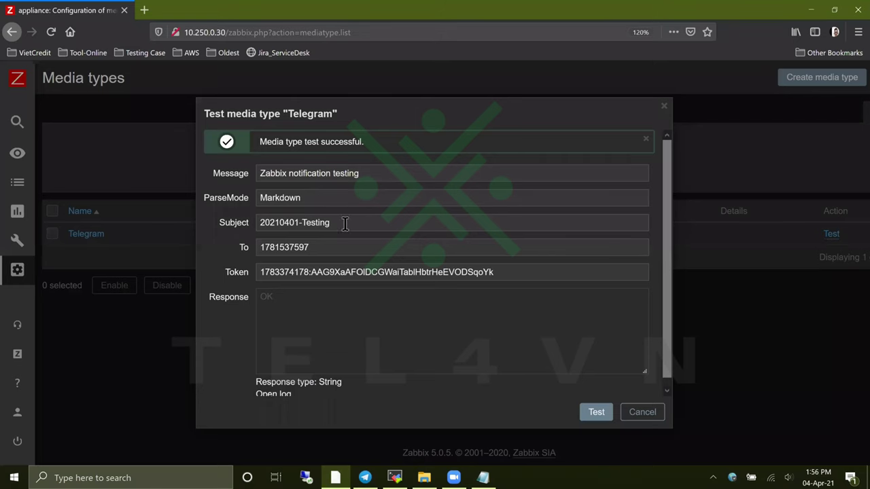
{"action": "left_click", "coordinate": [261, 224]}
{"action": "type", "text": "***"}
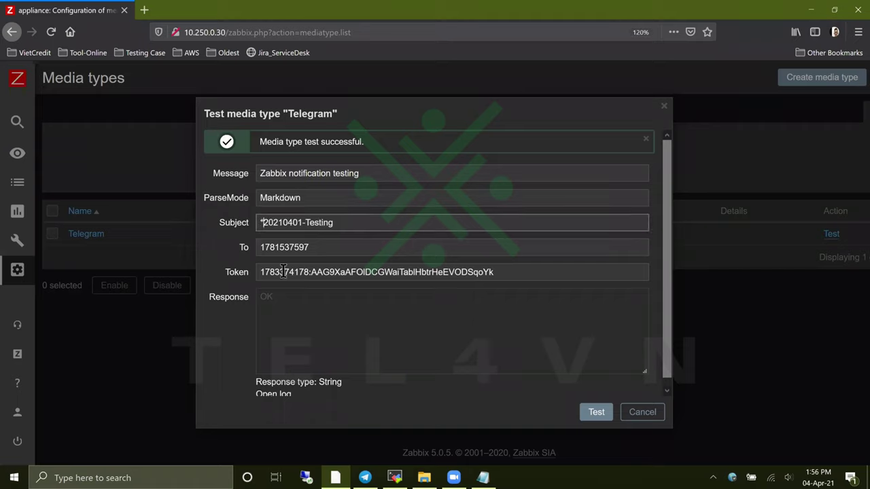
{"action": "left_click", "coordinate": [362, 224]}
{"action": "type", "text": "***"}
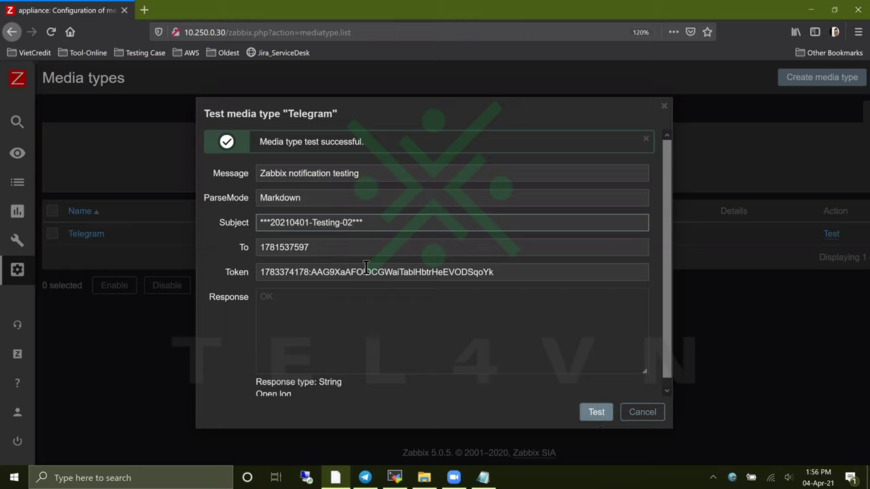
{"action": "left_click", "coordinate": [588, 414]}
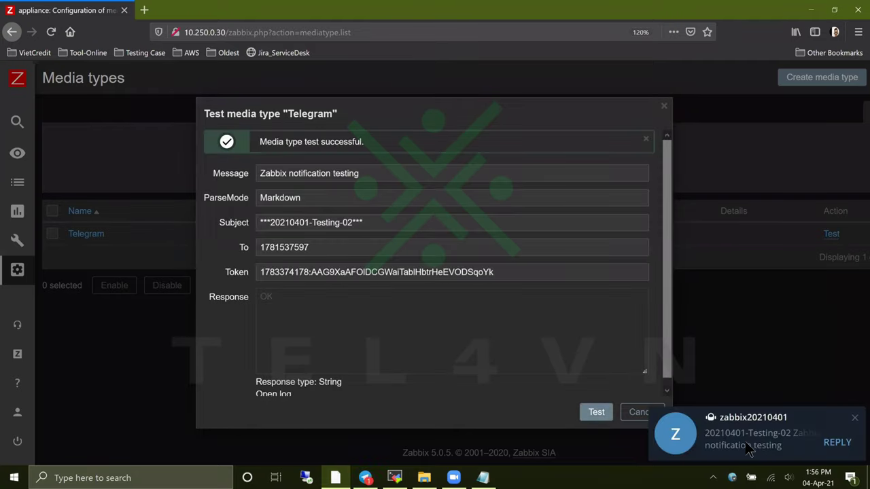
Check the second test message in the Telegram bot chat, and close the media type test in Zabbix.
{"action": "key", "text": "alt+Tab"}
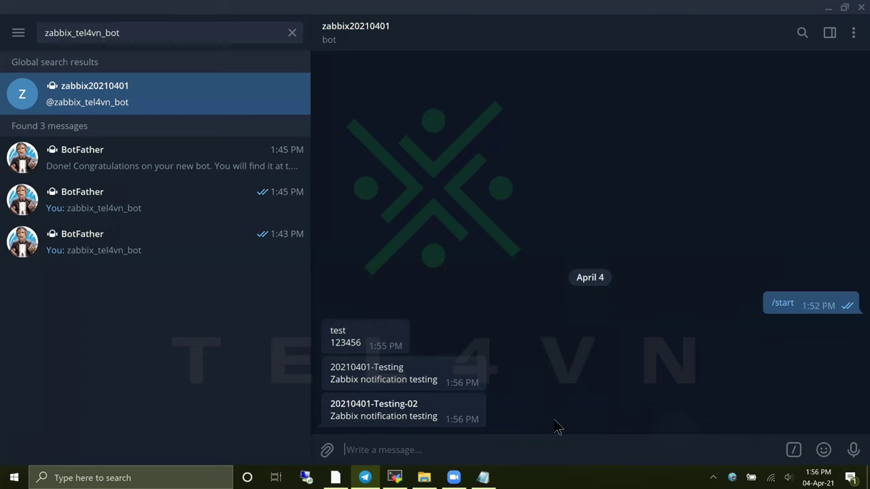
{"action": "left_click", "coordinate": [391, 408]}
{"action": "left_click", "coordinate": [408, 411]}
{"action": "left_click", "coordinate": [293, 32]}
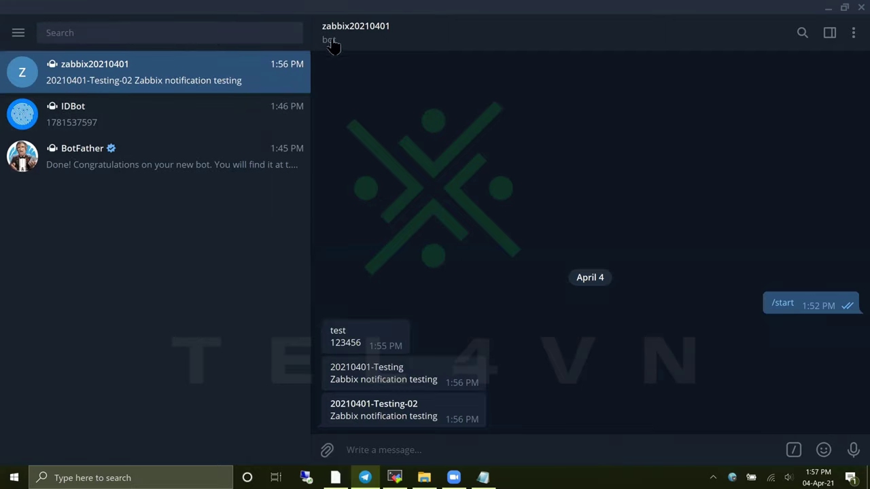
{"action": "key", "text": "alt+Tab"}
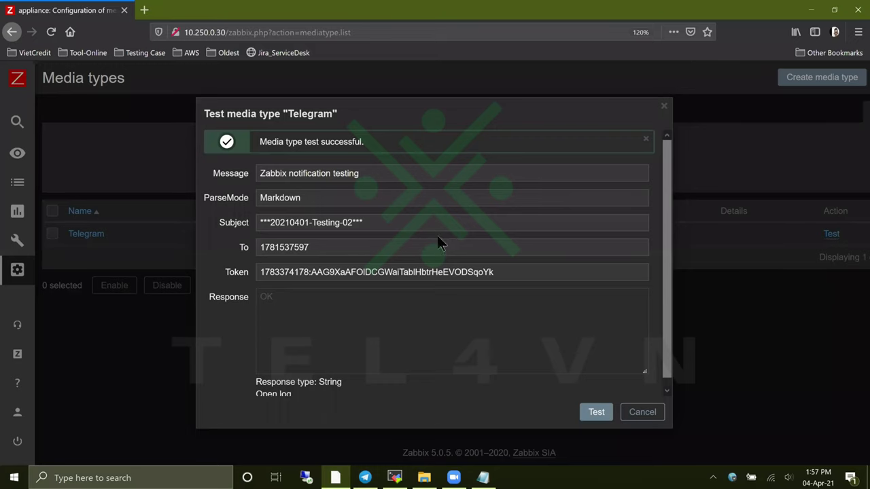
{"action": "left_click", "coordinate": [643, 414]}
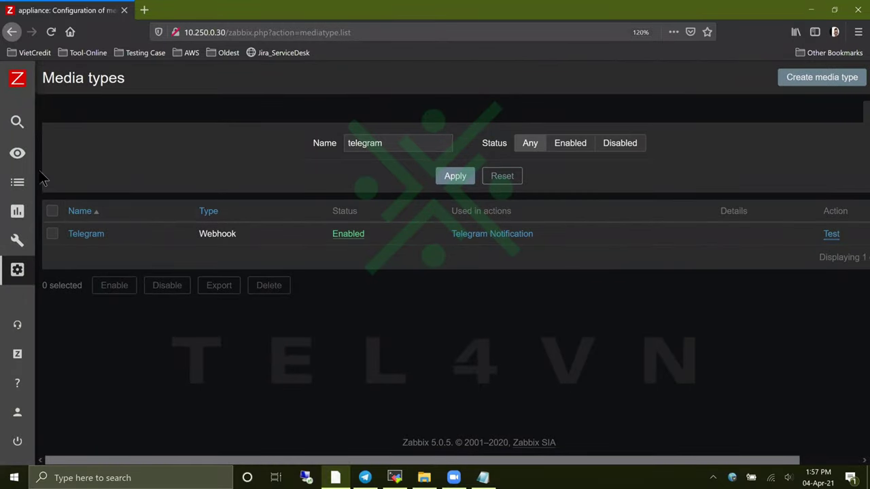
Open the Linux_SNMP_Item host's configuration and go to its list of triggers.
{"action": "mouse_move", "coordinate": [68, 155]}
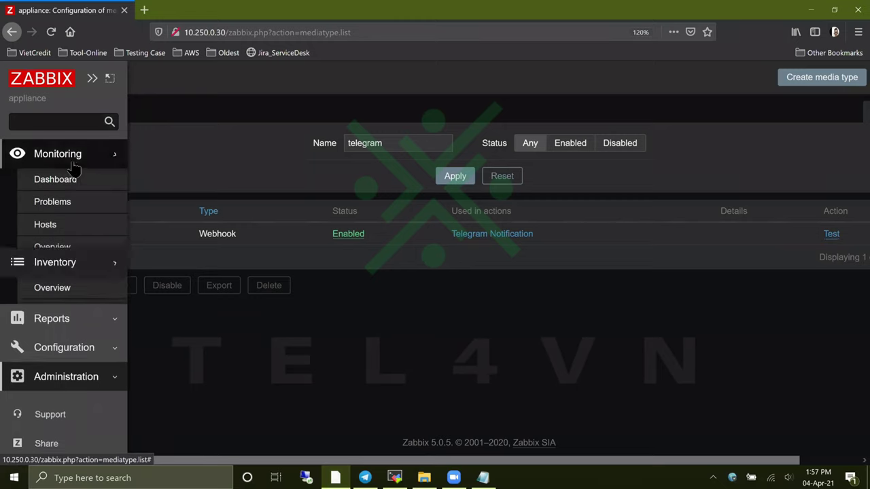
{"action": "left_click", "coordinate": [88, 443]}
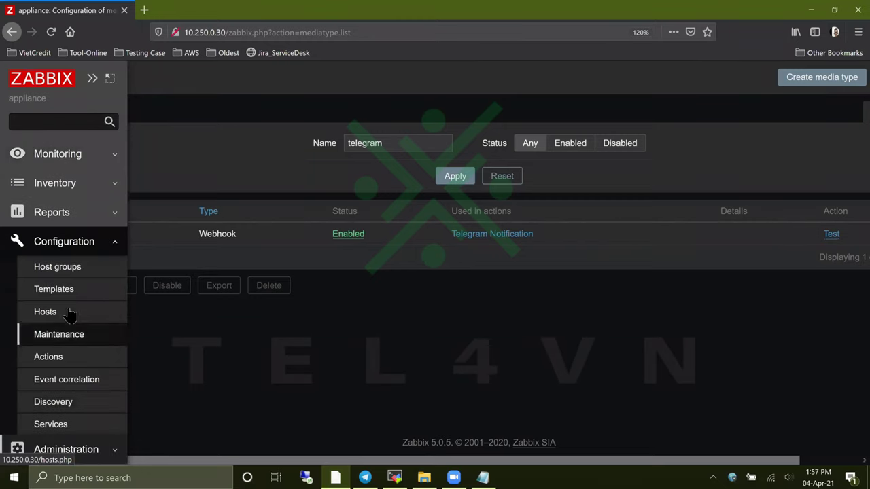
{"action": "left_click", "coordinate": [70, 314]}
{"action": "scroll", "coordinate": [156, 353], "scroll_direction": "down", "scroll_amount": 10}
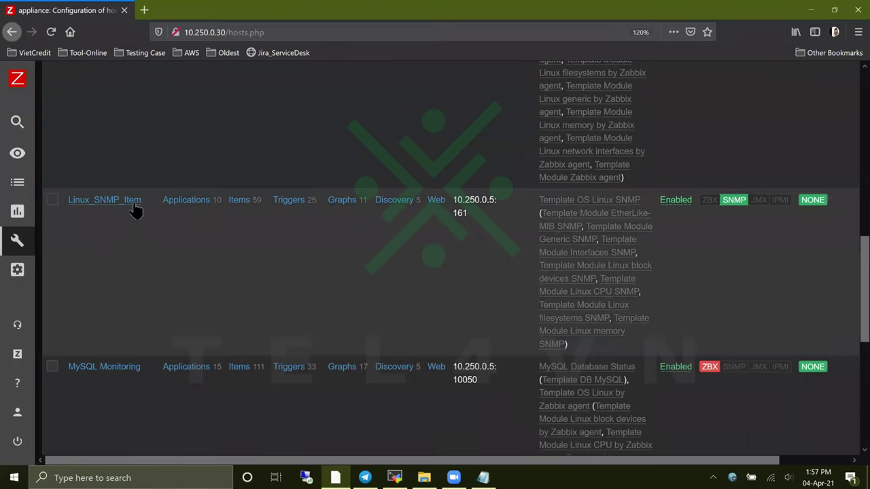
{"action": "left_click", "coordinate": [126, 205]}
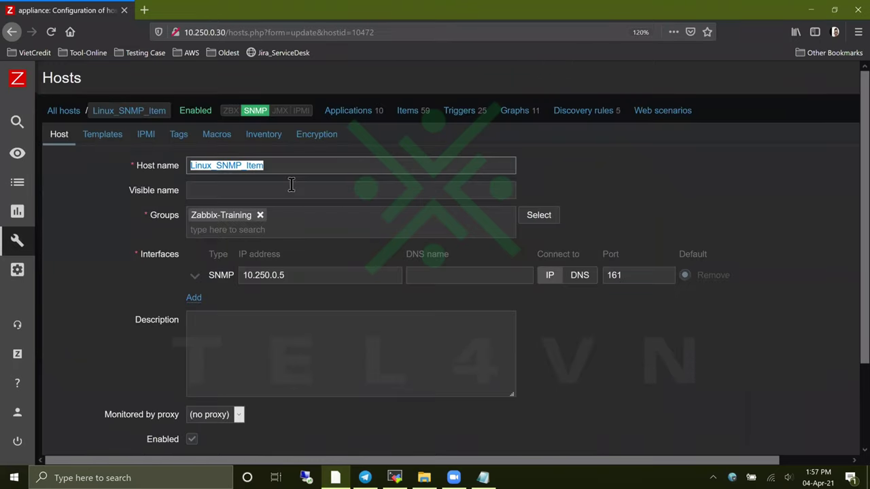
{"action": "left_click", "coordinate": [408, 113]}
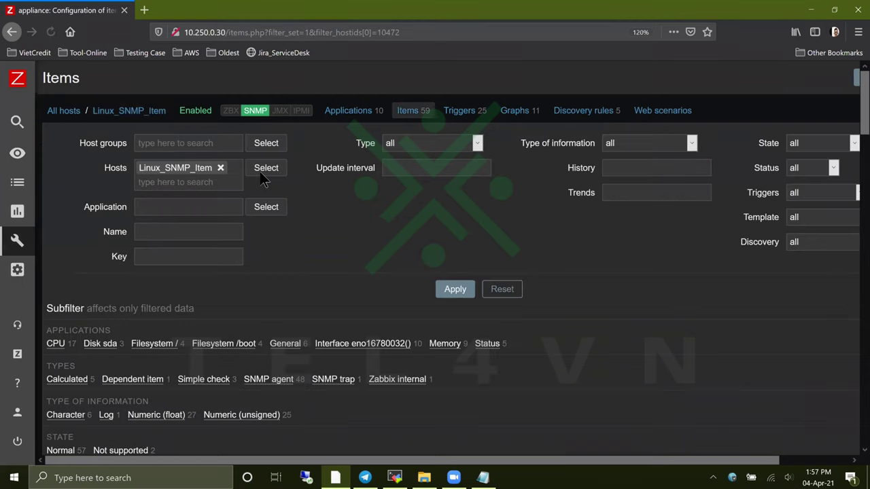
{"action": "left_click", "coordinate": [454, 111]}
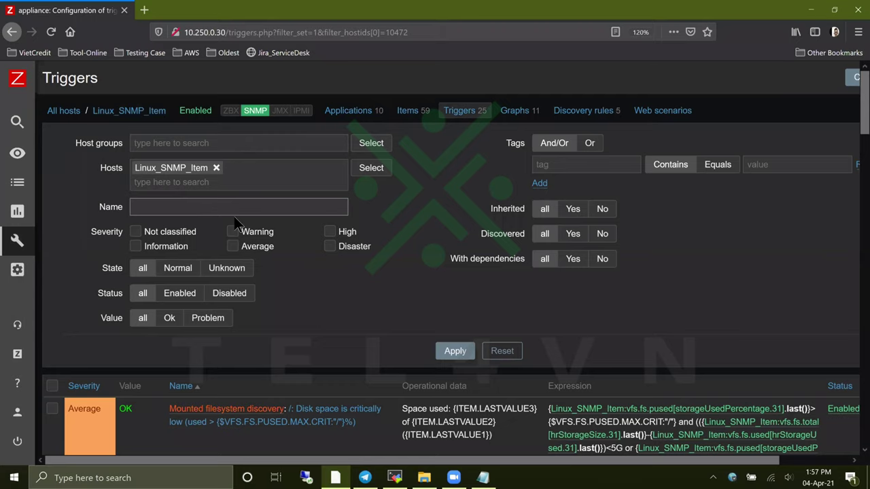
Filter the Linux_SNMP_Item triggers by the name "hostname".
{"action": "type", "text": "ho"}
{"action": "left_click", "coordinate": [230, 221]}
{"action": "left_click", "coordinate": [455, 351]}
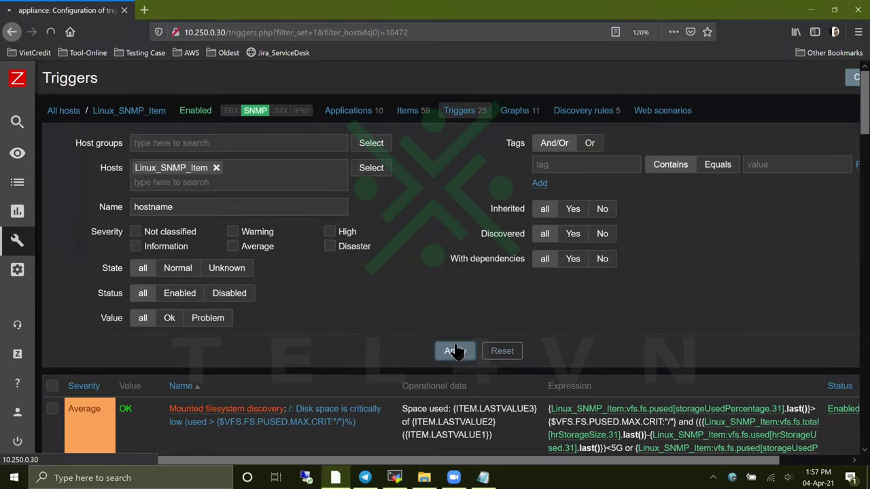
{"action": "scroll", "coordinate": [421, 306], "scroll_direction": "down", "scroll_amount": 1}
{"action": "scroll", "coordinate": [419, 308], "scroll_direction": "down", "scroll_amount": 2}
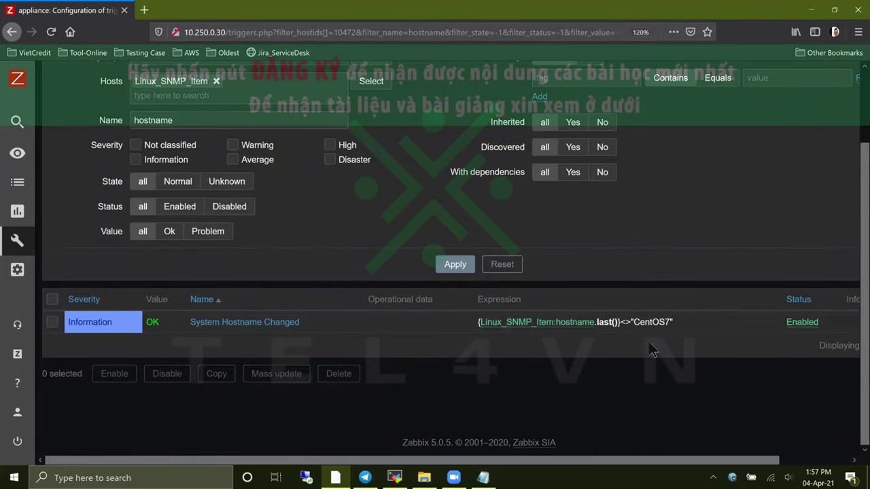
Clear the MobaXterm terminal and copy the hostname CentOS7 from the System Hostname Changed trigger's expression in Zabbix.
{"action": "left_click", "coordinate": [394, 478]}
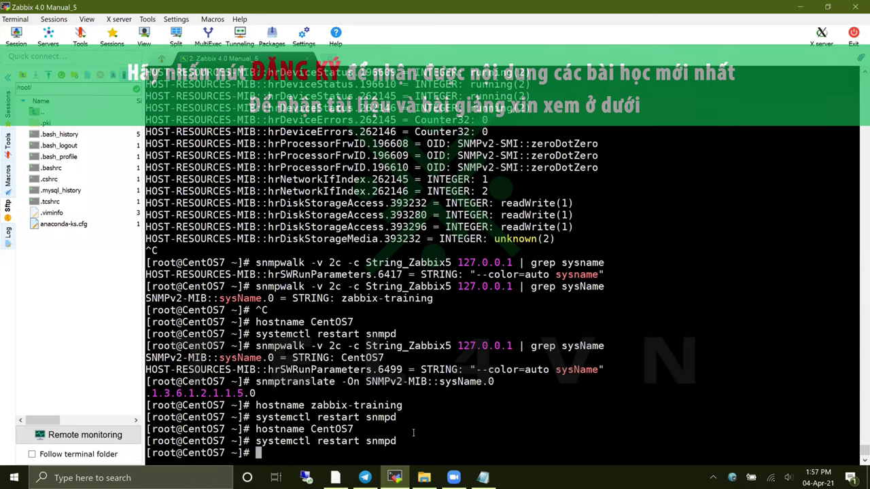
{"action": "key", "text": "ctrl+l"}
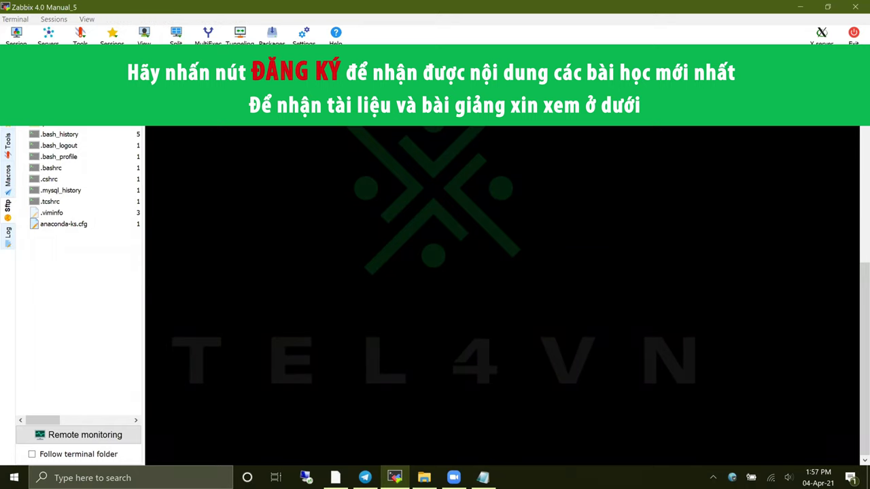
{"action": "key", "text": "alt+Tab"}
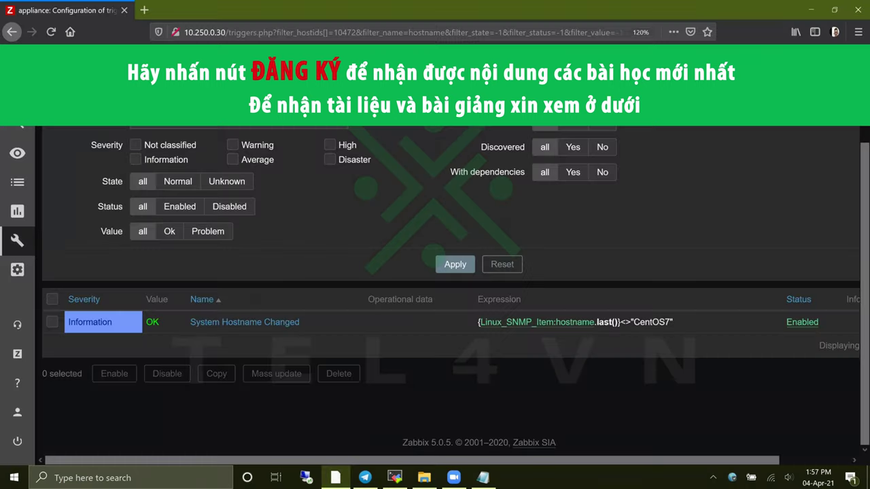
{"action": "double_click", "coordinate": [653, 322]}
{"action": "key", "text": "ctrl+c"}
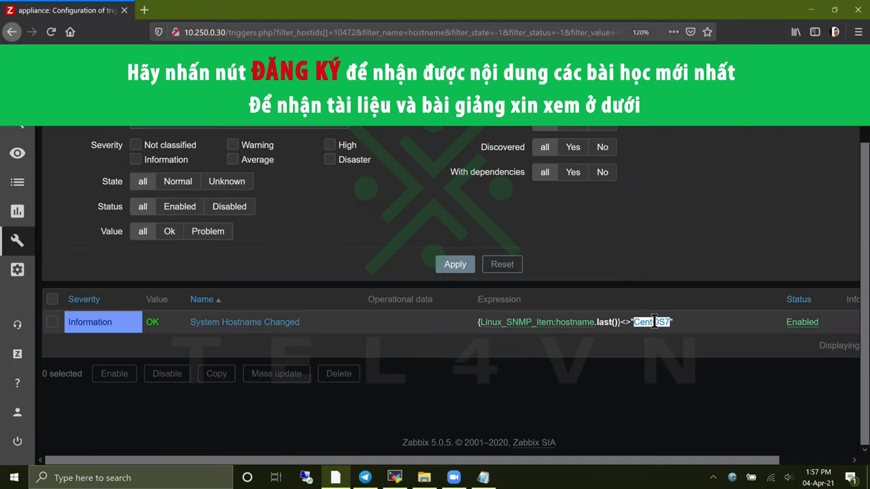
Open Zabbix's Problems page in a second browser tab and reload it to check the filtered hostname problems.
{"action": "key", "text": "alt+Tab"}
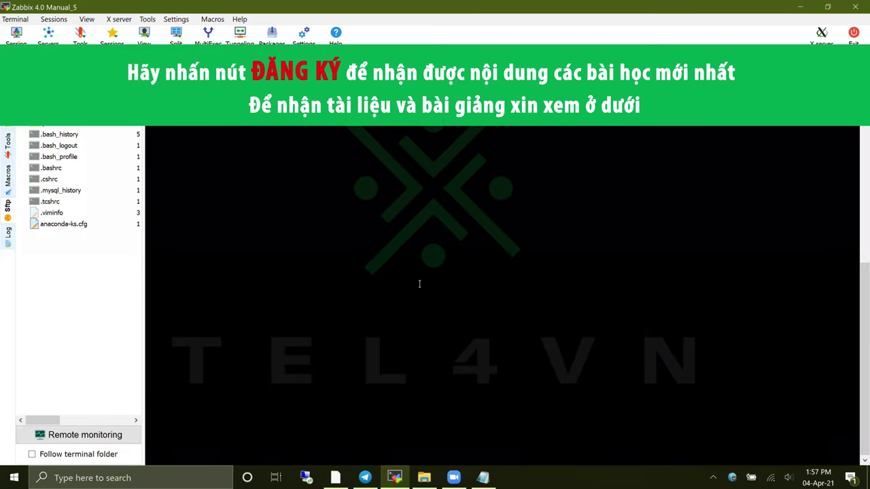
{"action": "key", "text": "alt+Tab"}
{"action": "mouse_move", "coordinate": [27, 204]}
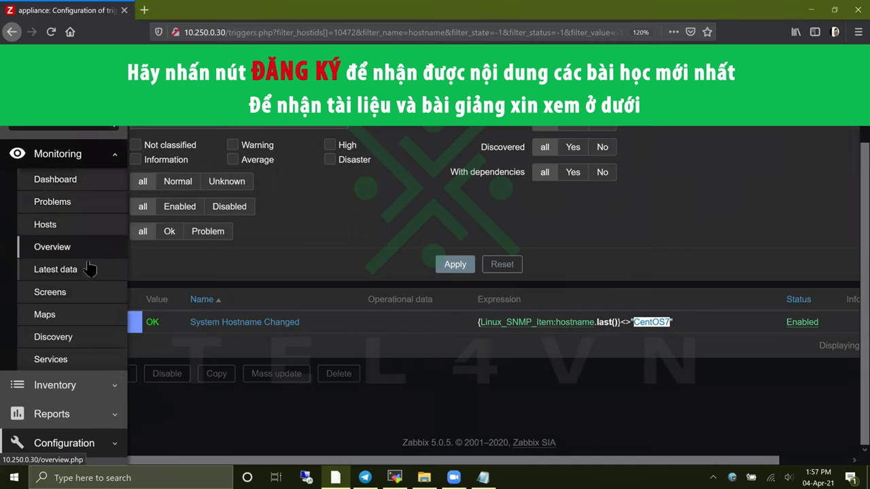
{"action": "middle_click", "coordinate": [88, 212]}
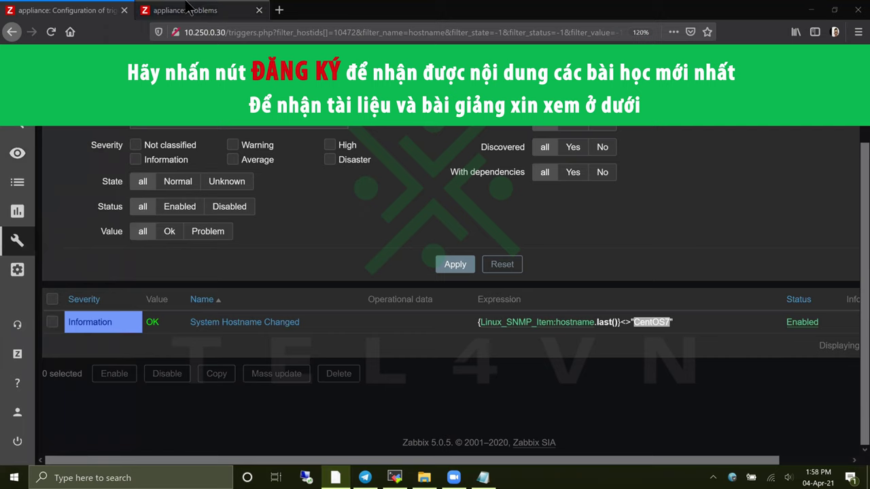
{"action": "left_click", "coordinate": [189, 9]}
{"action": "scroll", "coordinate": [438, 393], "scroll_direction": "down", "scroll_amount": 3}
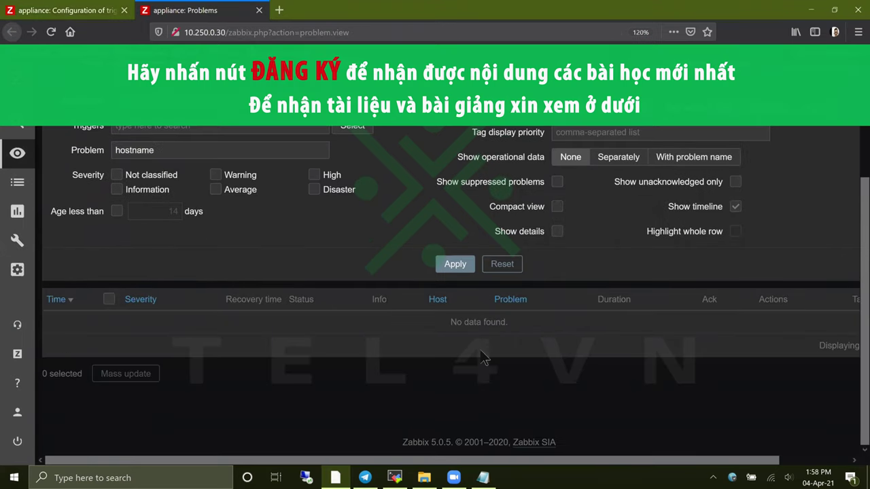
{"action": "scroll", "coordinate": [495, 327], "scroll_direction": "up", "scroll_amount": 1}
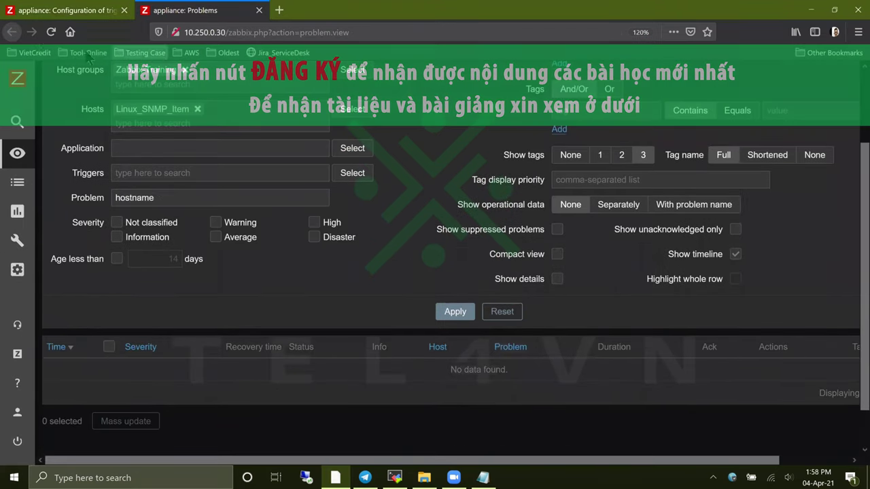
{"action": "left_click", "coordinate": [51, 33]}
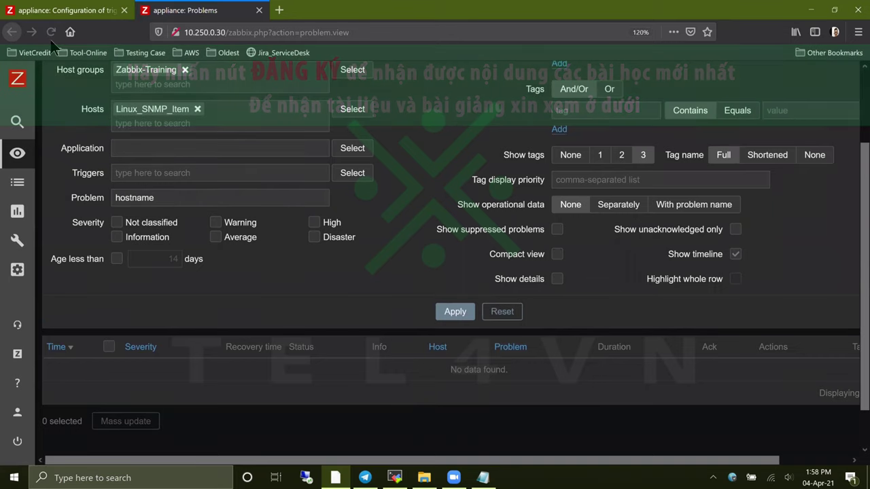
Switch to MobaXterm, discard the hostname pasted at the prompt, and clear the terminal with enlarged text.
{"action": "key", "text": "alt+Tab"}
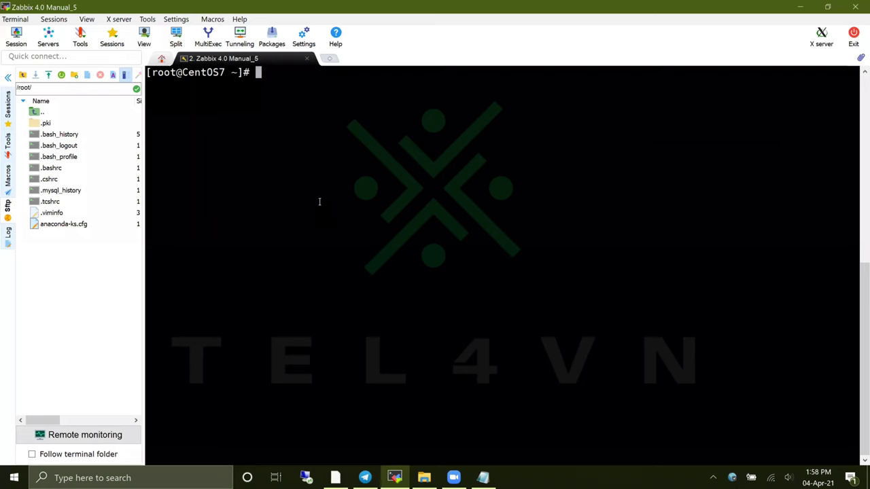
{"action": "right_click", "coordinate": [317, 204]}
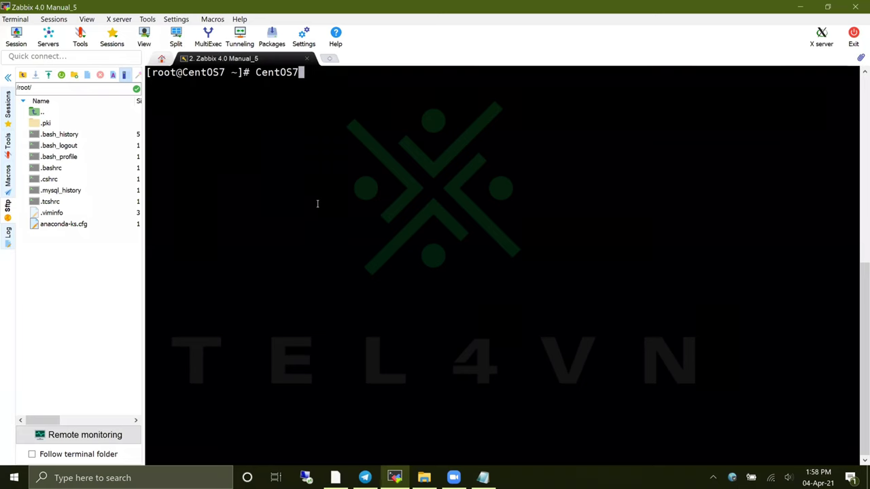
{"action": "scroll", "coordinate": [317, 204], "scroll_direction": "up", "scroll_amount": 2}
{"action": "key", "text": "ctrl+c"}
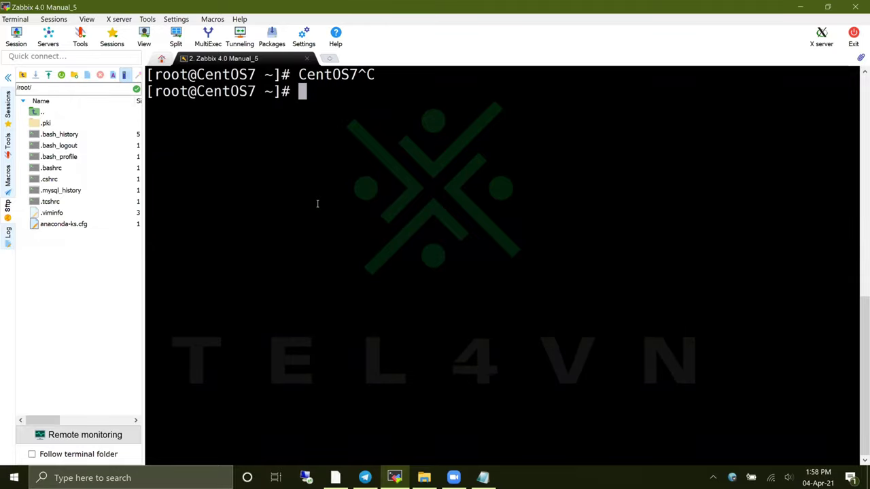
{"action": "type", "text": "clear"}
{"action": "key", "text": "Return"}
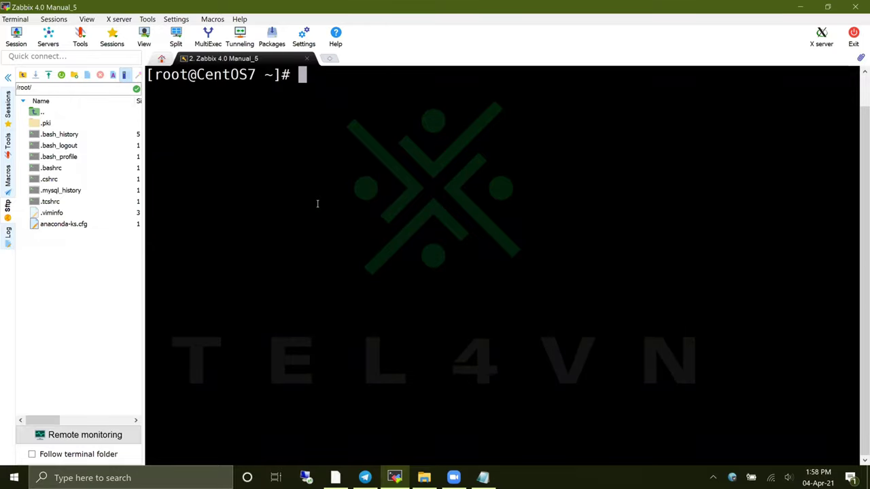
Change the system hostname to zabbix-traing with the hostname command.
{"action": "type", "text": "hostname"}
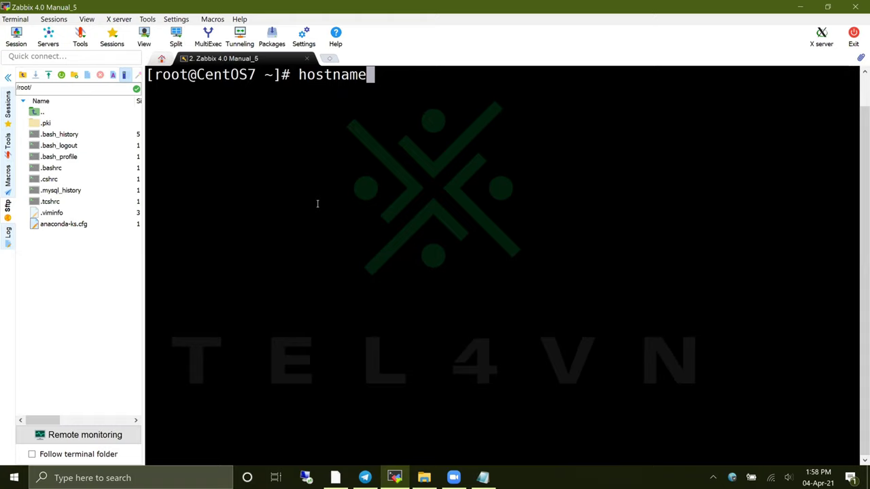
{"action": "type", "text": " zabbix"}
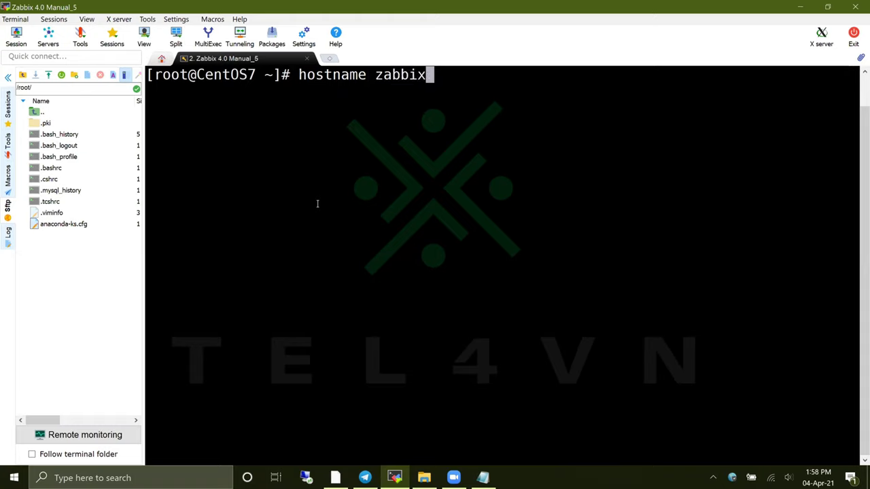
{"action": "type", "text": "-tr"}
{"action": "key", "text": "BackSpace"}
{"action": "key", "text": "BackSpace"}
{"action": "type", "text": "-train"}
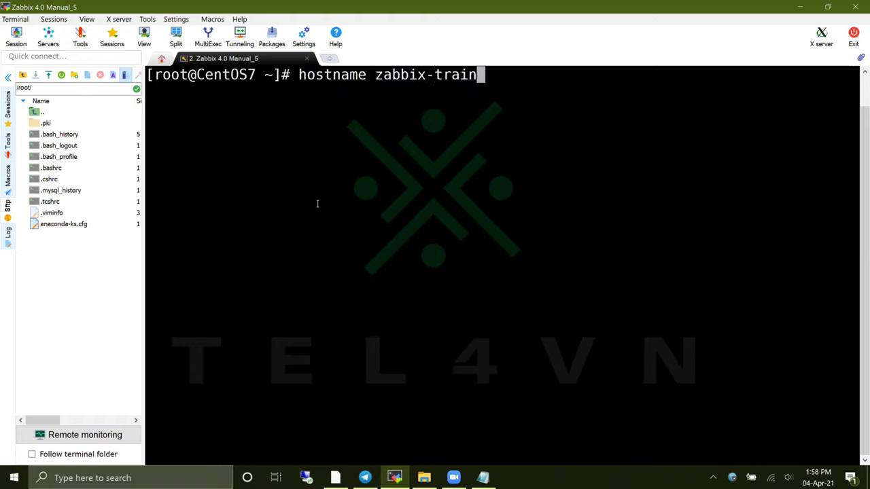
{"action": "type", "text": "g"}
{"action": "key", "text": "Return"}
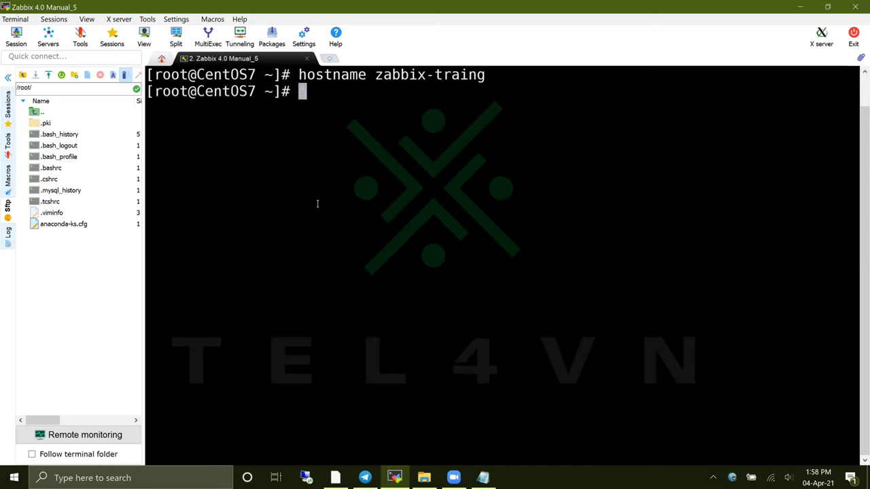
Correct the previous hostname command and rerun it with the name zabbix-training.
{"action": "key", "text": "Up"}
{"action": "key", "text": "BackSpace"}
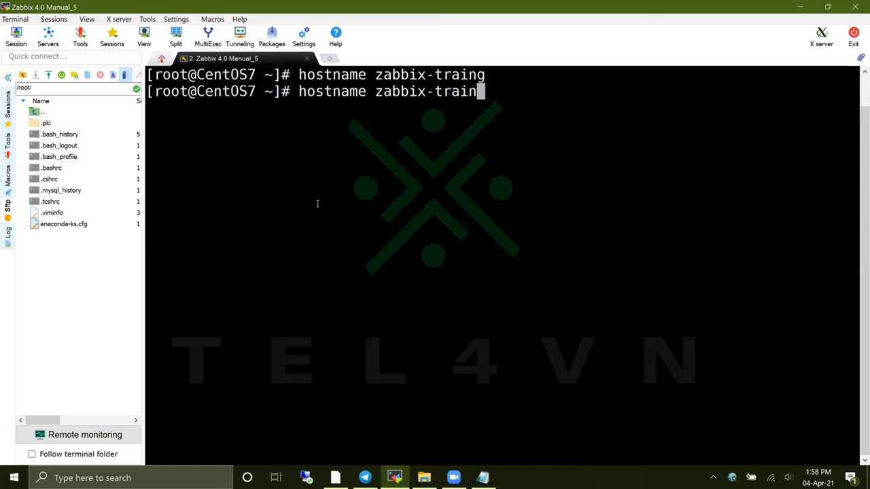
{"action": "type", "text": "ing"}
{"action": "key", "text": "Return"}
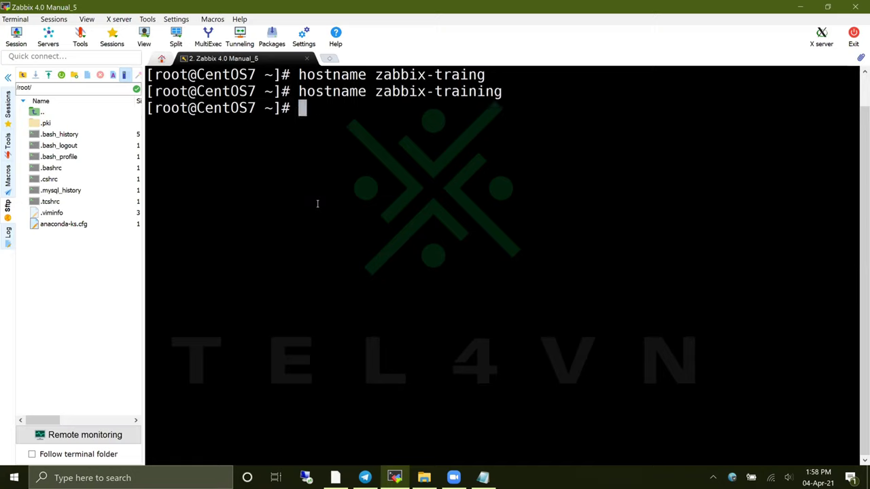
Restart the snmpd service with systemctl.
{"action": "type", "text": "sys"}
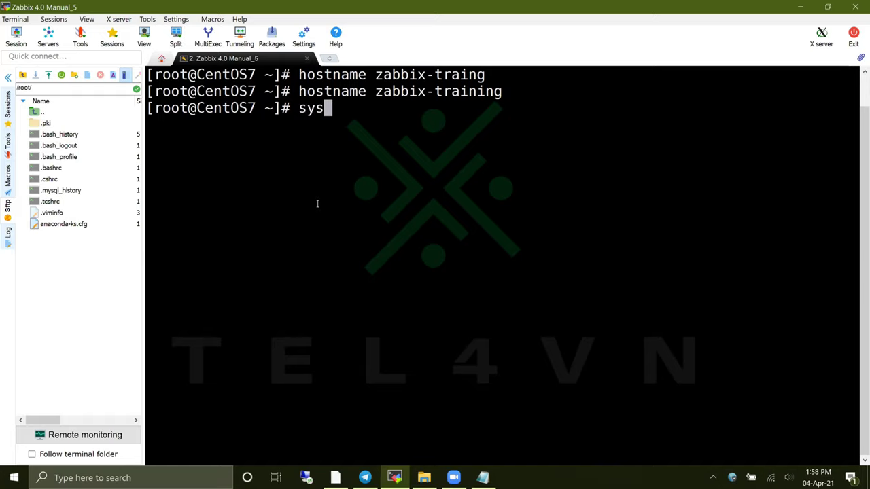
{"action": "type", "text": "temctl "}
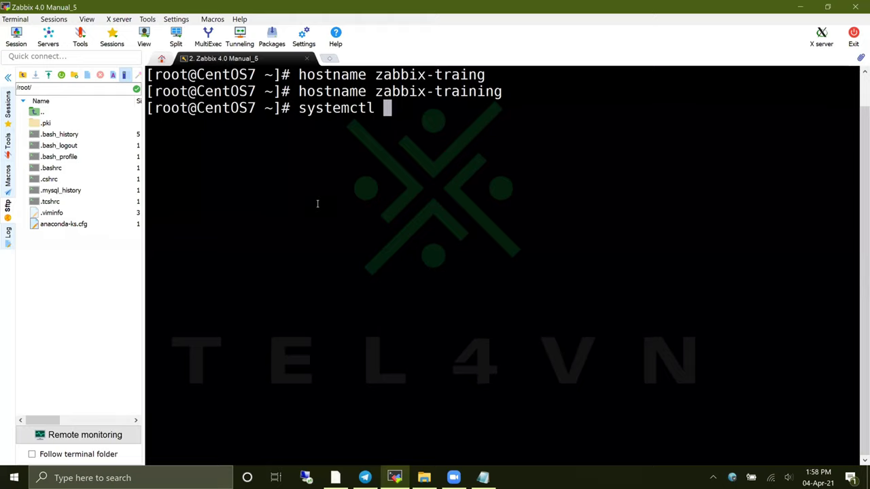
{"action": "type", "text": "snm"}
{"action": "key", "text": "BackSpace"}
{"action": "key", "text": "BackSpace"}
{"action": "type", "text": "estart "}
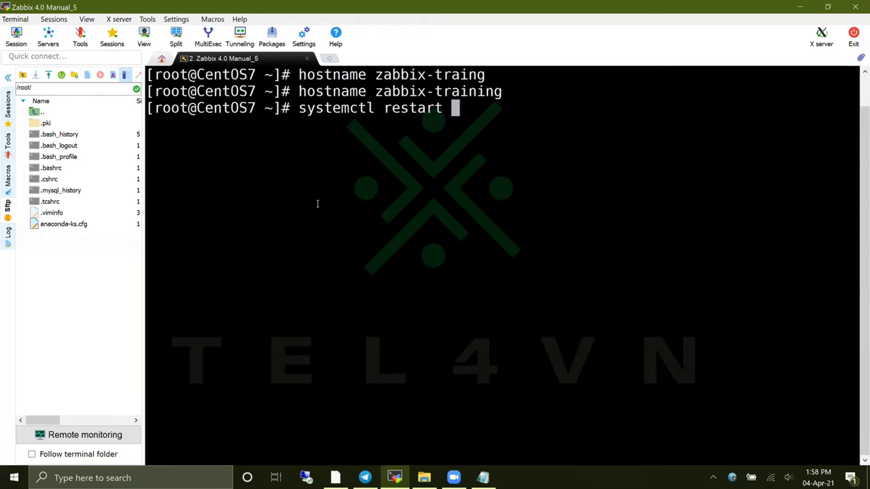
{"action": "type", "text": "snmpd"}
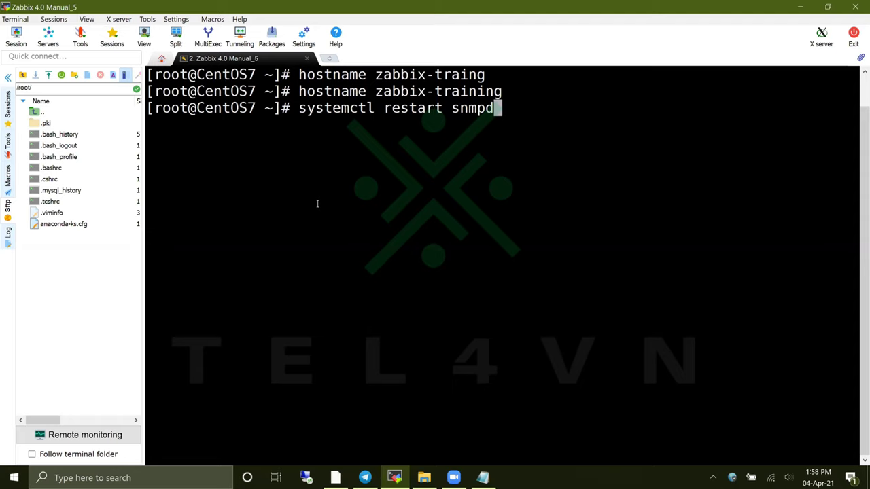
{"action": "key", "text": "Return"}
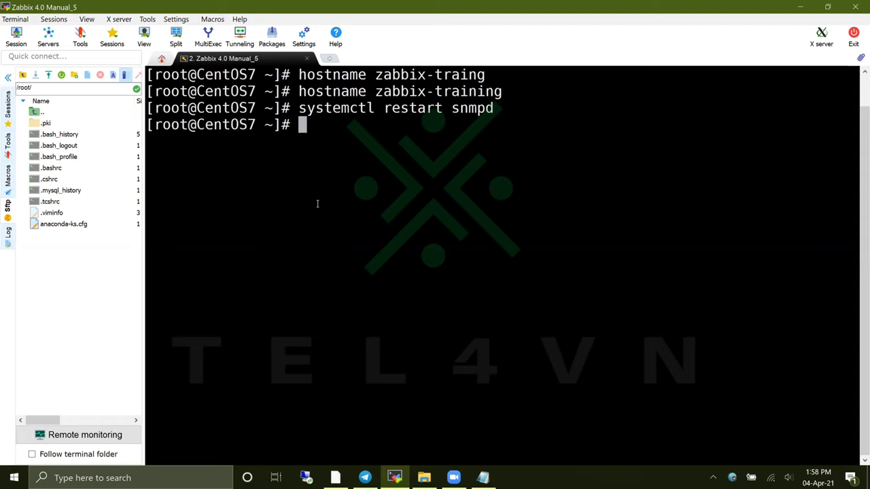
Return to the Zabbix Problems page and reload it to check for the hostname-change problem.
{"action": "key", "text": "alt+Tab"}
{"action": "key", "text": "alt+Tab"}
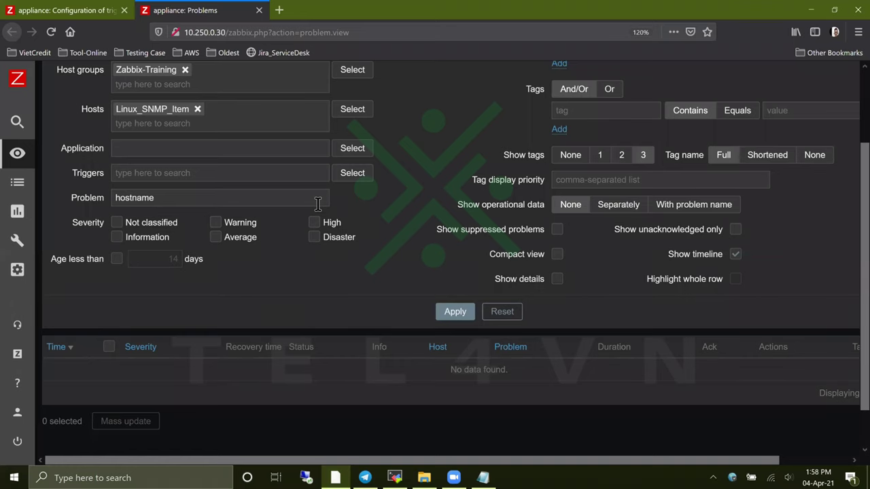
{"action": "key", "text": "F5"}
{"action": "key", "text": "F5"}
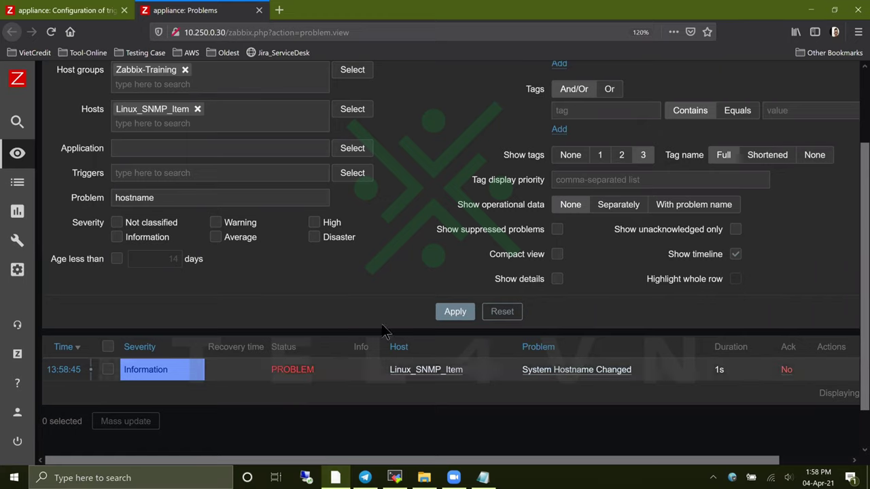
Open the Linux_SNMP_Item host's configuration from its triggers list to check its host group.
{"action": "left_click", "coordinate": [68, 10]}
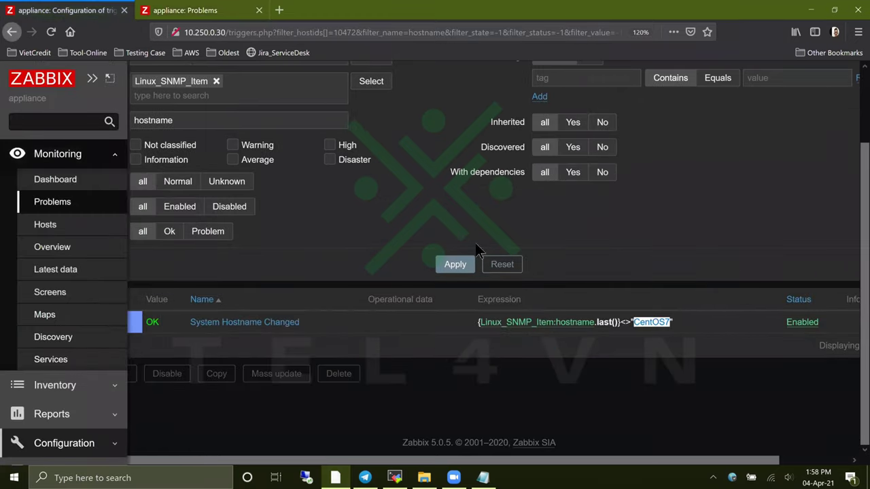
{"action": "scroll", "coordinate": [475, 225], "scroll_direction": "up", "scroll_amount": 2}
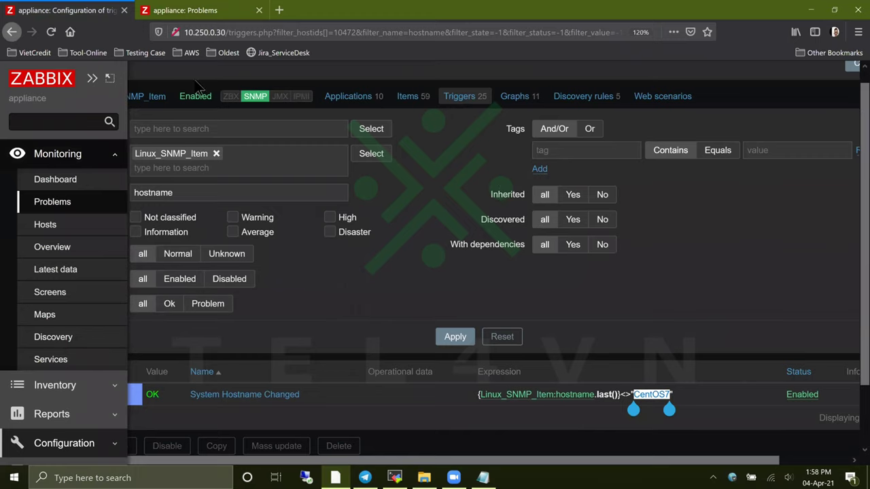
{"action": "left_click", "coordinate": [159, 97]}
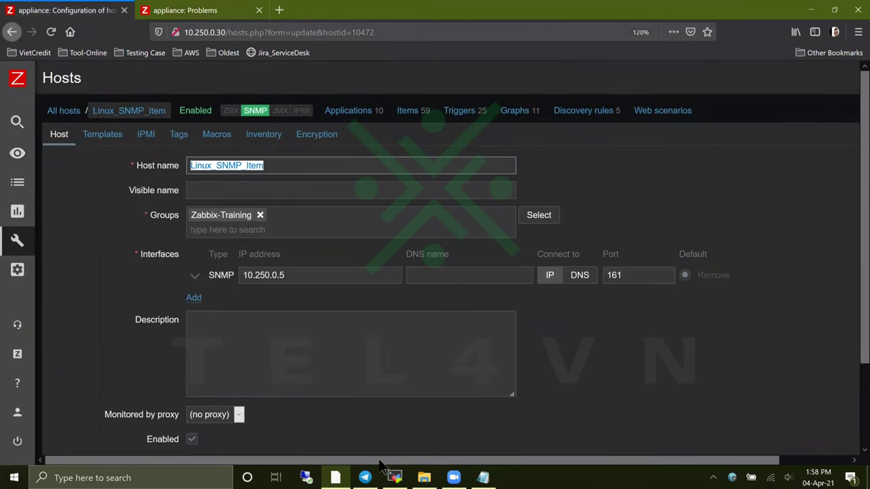
Check the zabbix20210401 bot chat in Telegram for an alert, narrow the chat list, and return to Zabbix.
{"action": "left_click", "coordinate": [365, 478]}
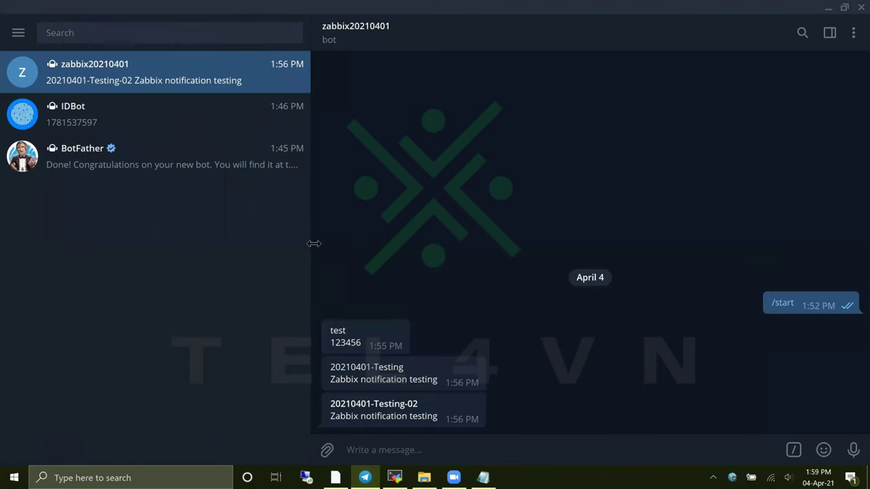
{"action": "left_click_drag", "start_coordinate": [310, 243], "coordinate": [194, 242]}
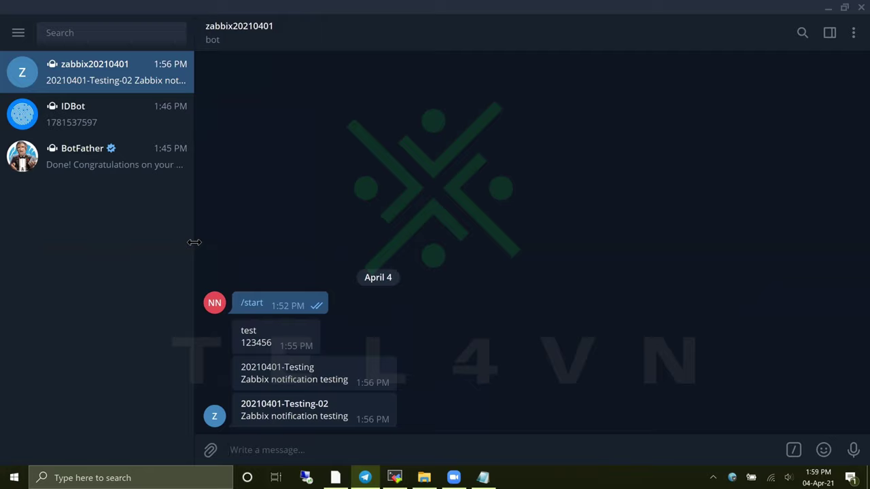
{"action": "key", "text": "alt+Tab"}
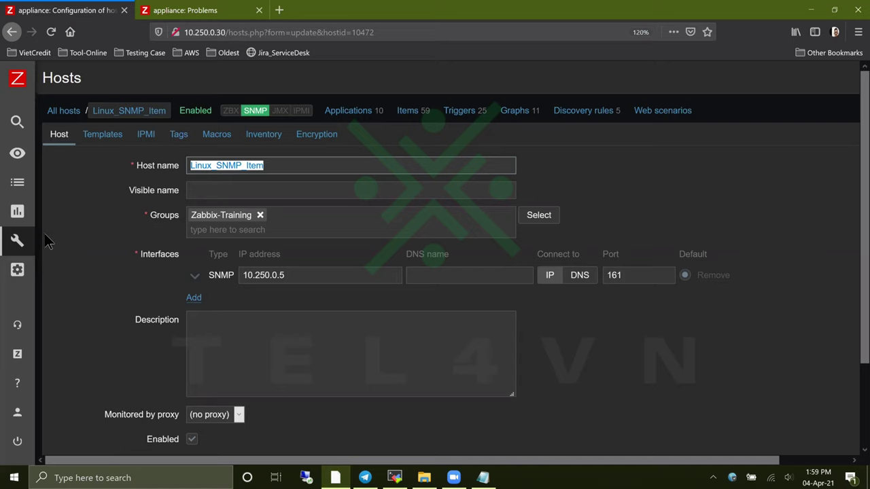
Open the Telegram Notification trigger action and examine its condition, its operations, and the details of its first send-message operation.
{"action": "mouse_move", "coordinate": [17, 241]}
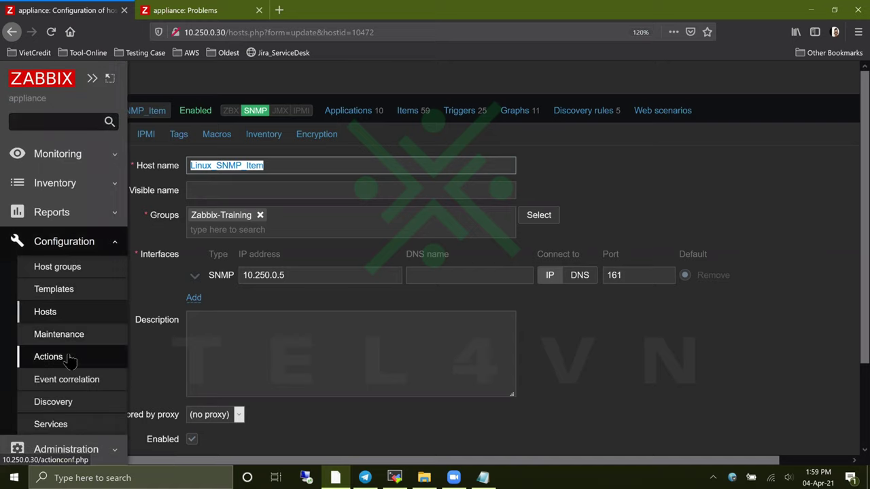
{"action": "left_click", "coordinate": [70, 360]}
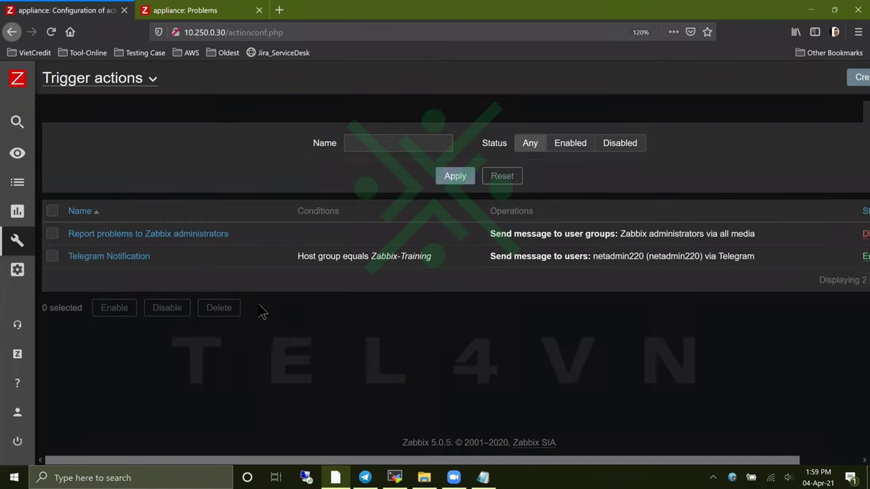
{"action": "key", "text": "ctrl+minus"}
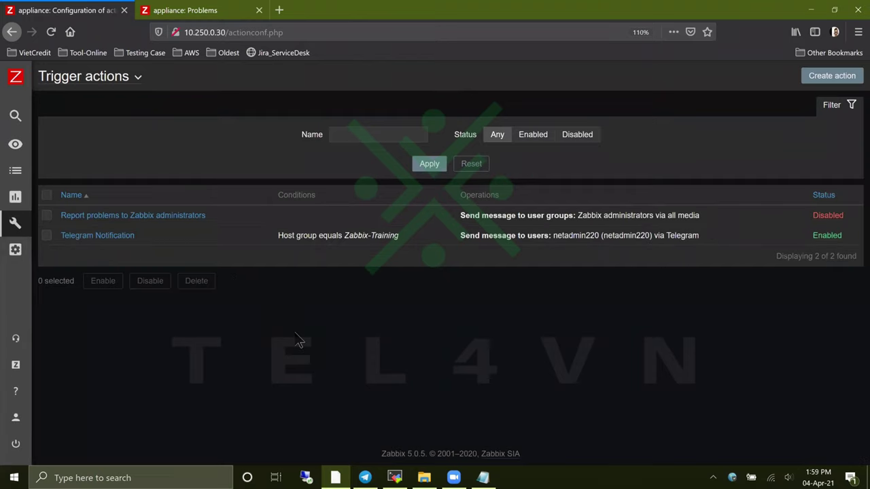
{"action": "left_click", "coordinate": [117, 236]}
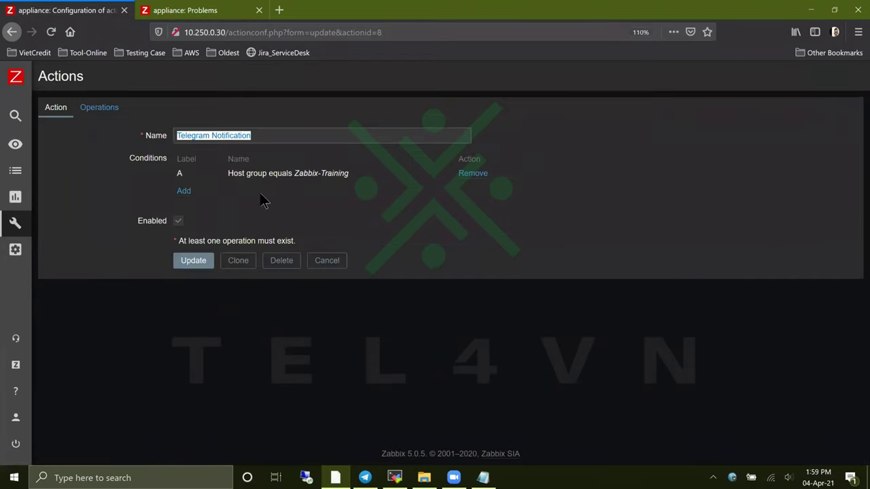
{"action": "left_click", "coordinate": [311, 173]}
{"action": "left_click", "coordinate": [113, 115]}
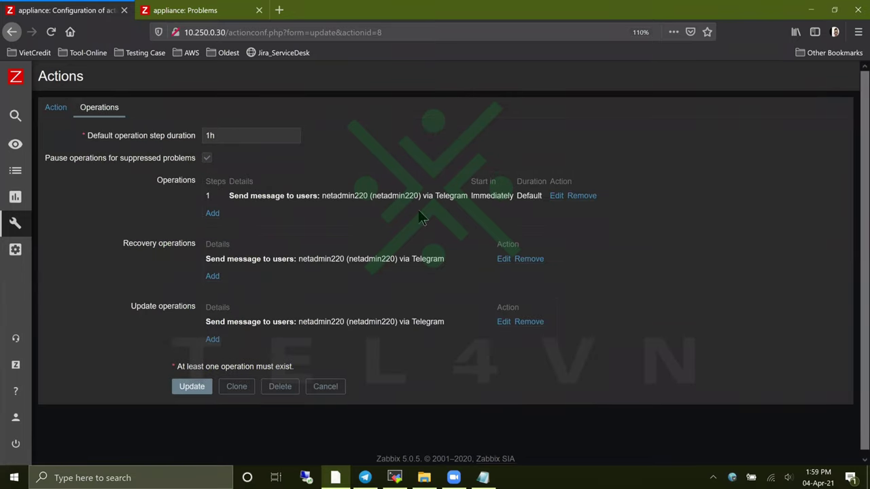
{"action": "left_click", "coordinate": [556, 196]}
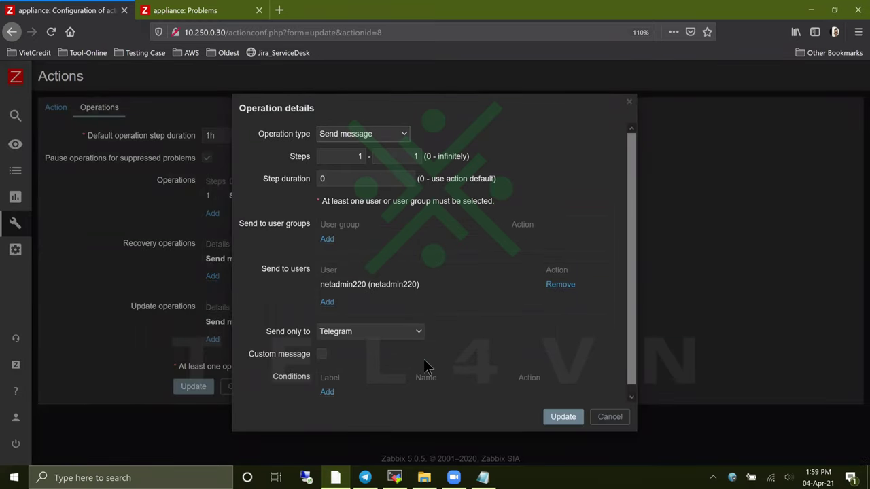
Examine the condition options for the send-message operation, cancel the new condition, and close the operation details without changes.
{"action": "scroll", "coordinate": [376, 384], "scroll_direction": "down", "scroll_amount": 1}
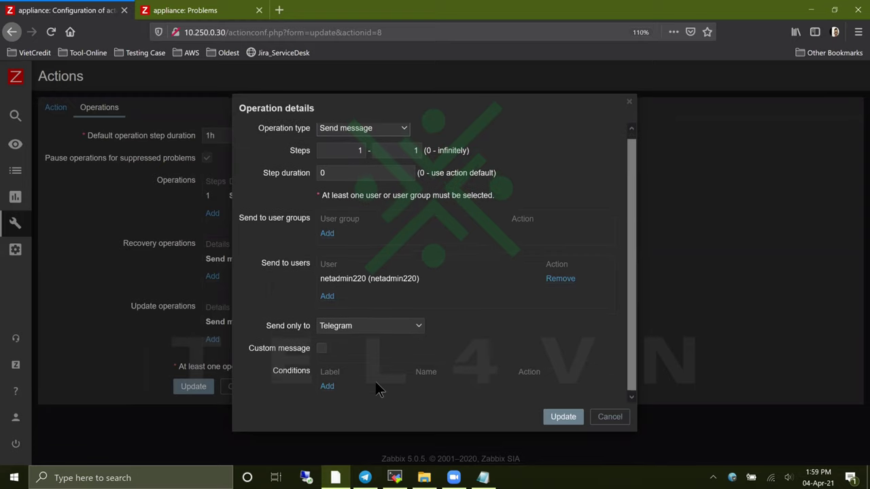
{"action": "left_click", "coordinate": [328, 386]}
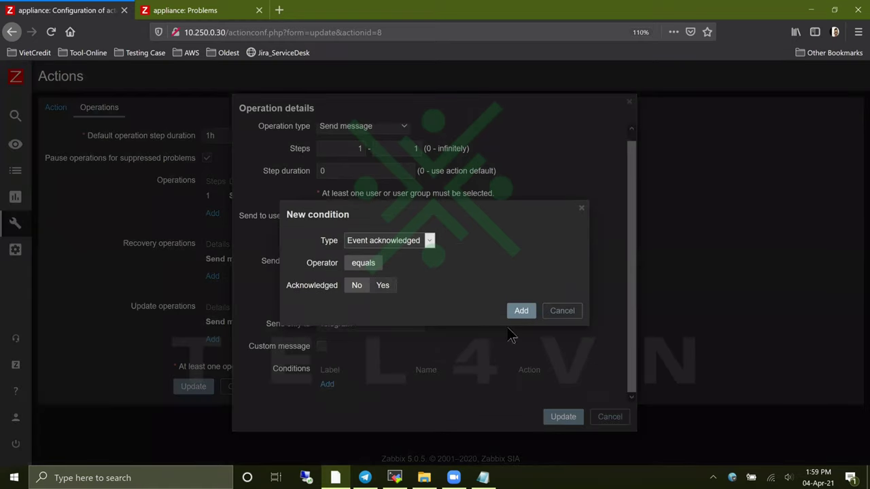
{"action": "left_click", "coordinate": [576, 314]}
{"action": "left_click", "coordinate": [610, 416]}
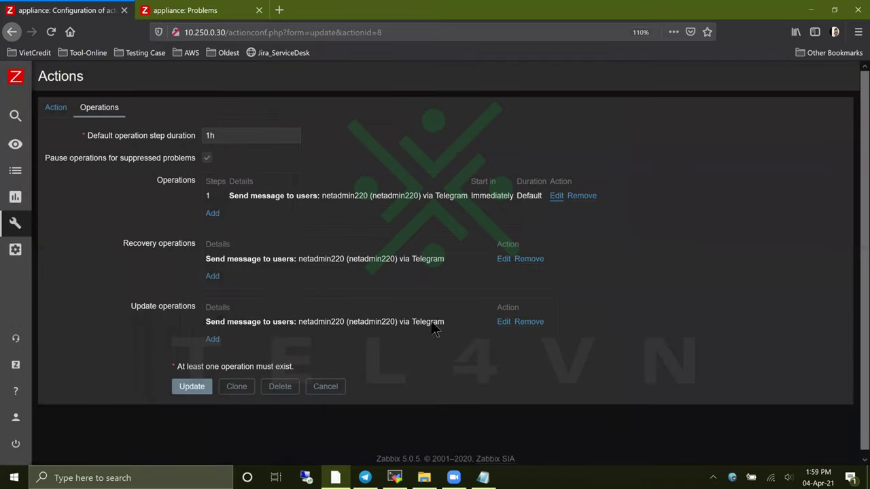
Open the action log report and limit it to the last 5 minutes.
{"action": "mouse_move", "coordinate": [15, 148]}
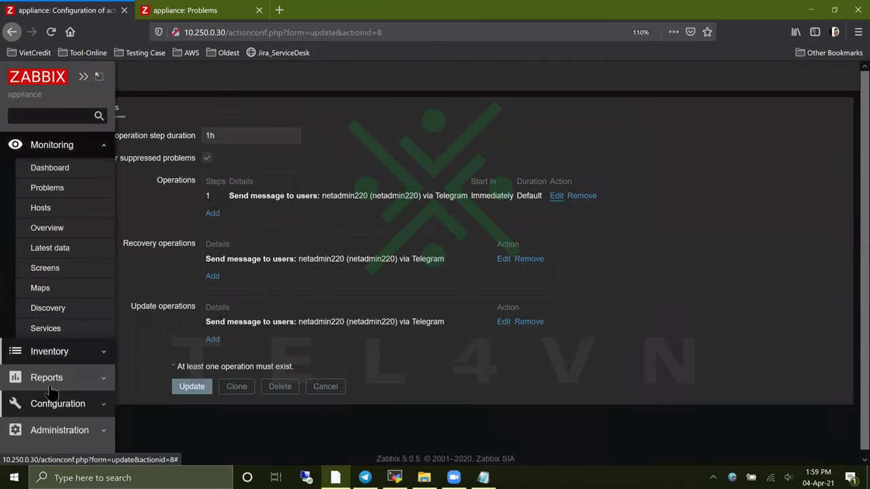
{"action": "left_click", "coordinate": [75, 377]}
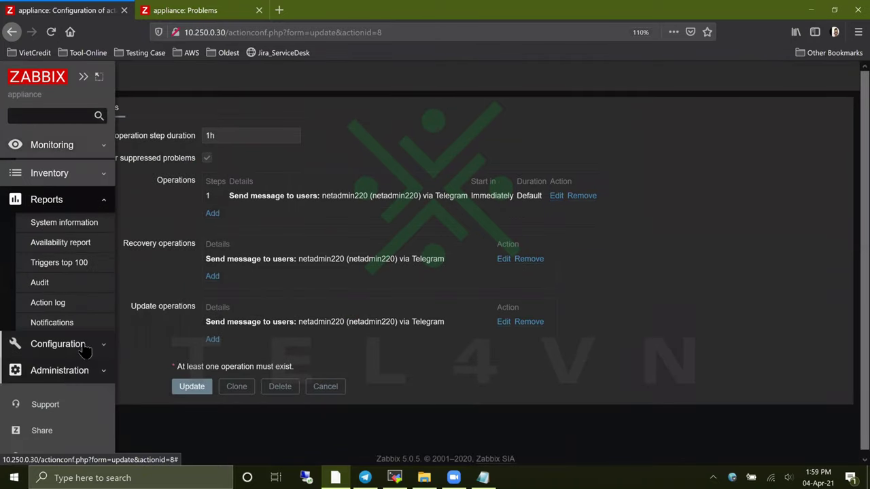
{"action": "left_click", "coordinate": [95, 307]}
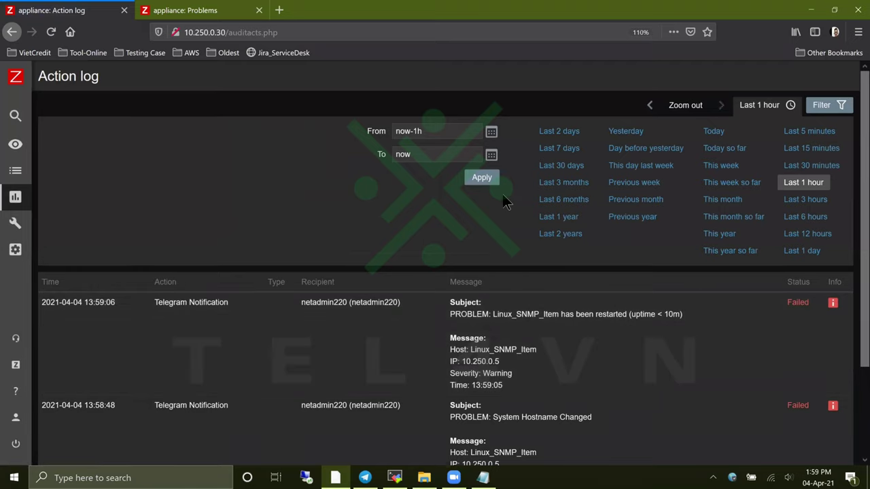
{"action": "left_click", "coordinate": [815, 131]}
{"action": "left_click", "coordinate": [806, 107]}
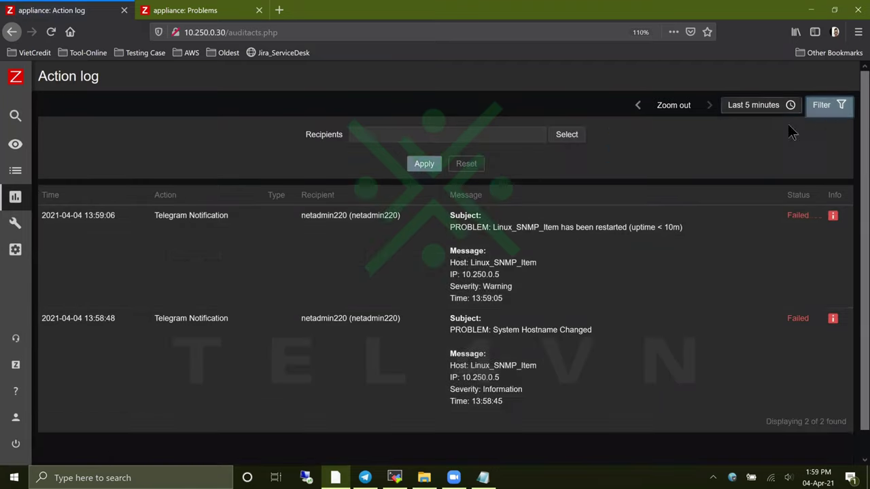
Filter the action log by the recipient netadmin220.
{"action": "left_click", "coordinate": [572, 134]}
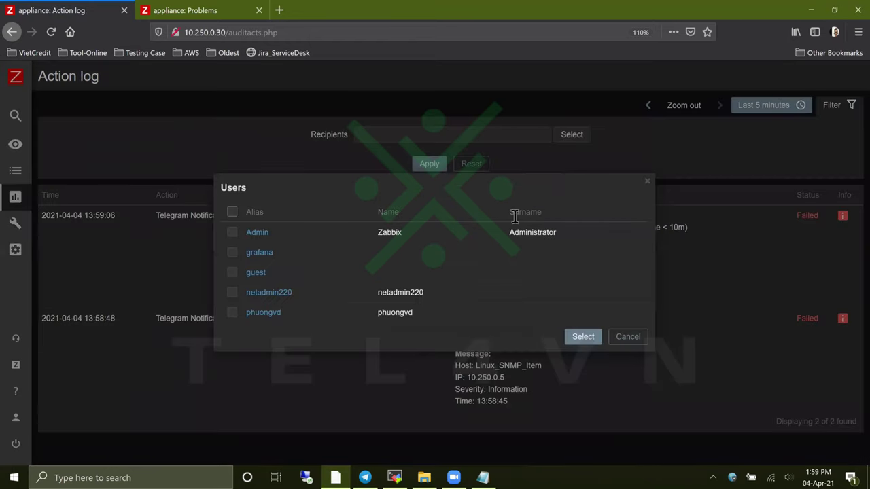
{"action": "left_click", "coordinate": [281, 296]}
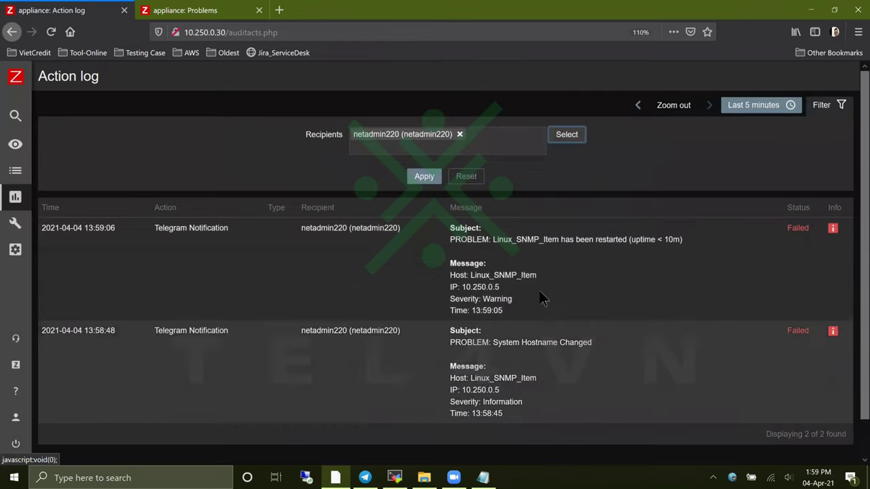
{"action": "left_click", "coordinate": [429, 176]}
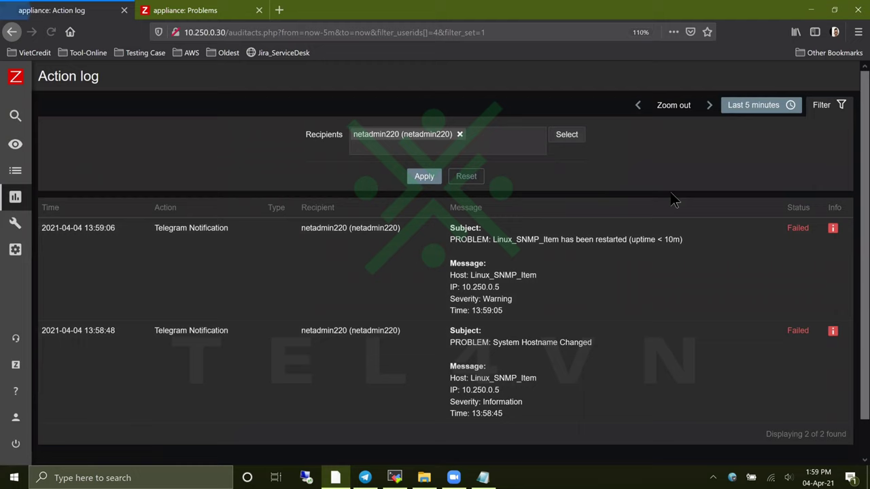
Examine the error details of the two failed Telegram Notification entries in the action log.
{"action": "left_click", "coordinate": [780, 108]}
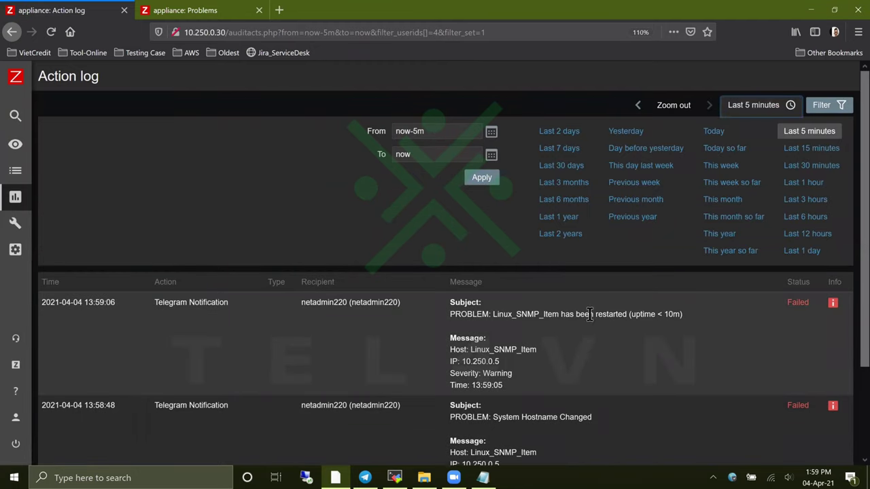
{"action": "left_click", "coordinate": [834, 306]}
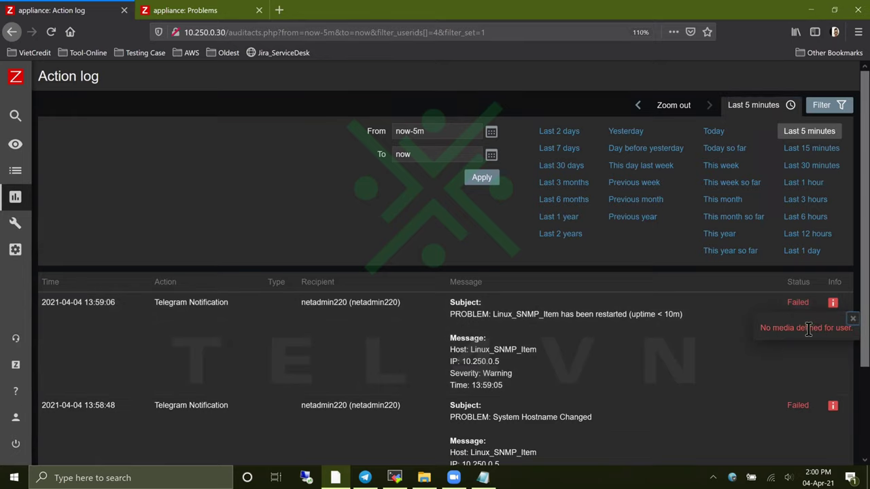
{"action": "scroll", "coordinate": [784, 390], "scroll_direction": "down", "scroll_amount": 3}
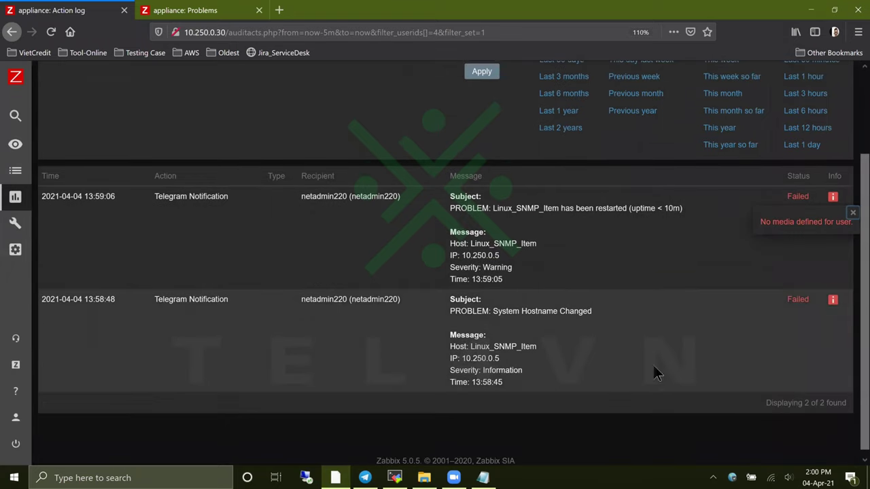
{"action": "left_click_drag", "start_coordinate": [492, 311], "coordinate": [547, 314]}
{"action": "left_click", "coordinate": [548, 316]}
{"action": "left_click", "coordinate": [832, 303]}
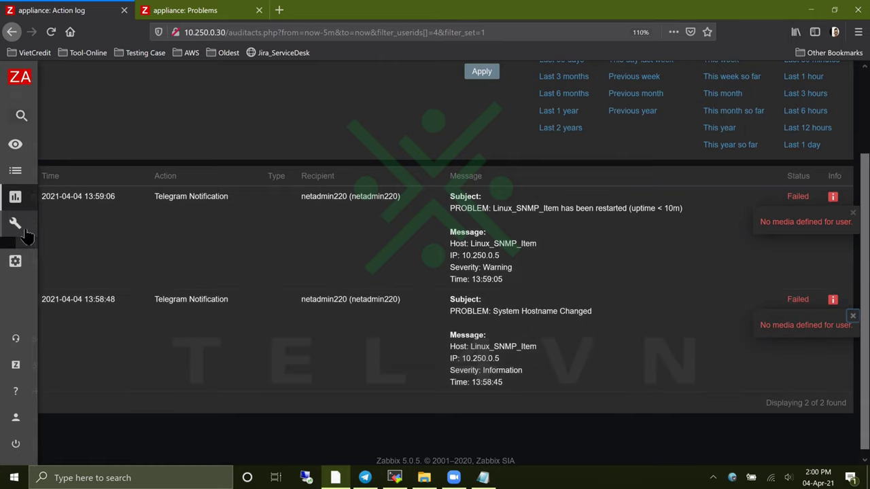
Open the netadmin220 user's configuration from user administration and go to its media settings.
{"action": "left_click", "coordinate": [17, 223]}
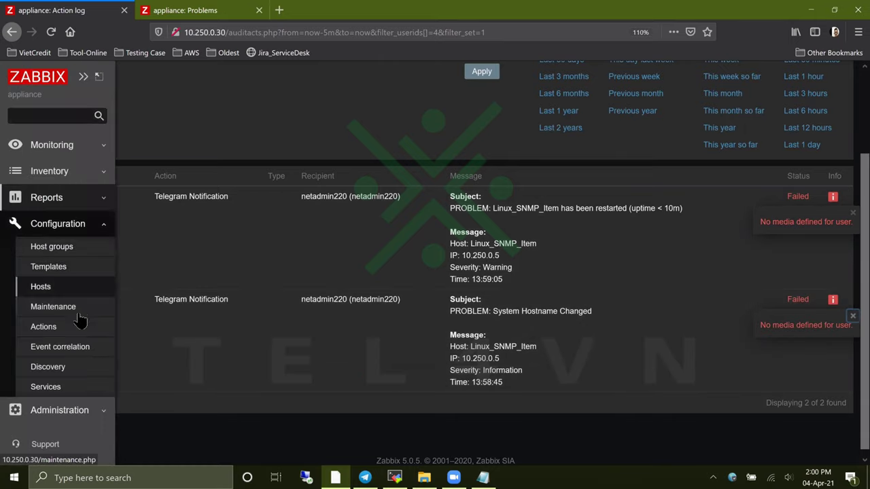
{"action": "left_click", "coordinate": [71, 410]}
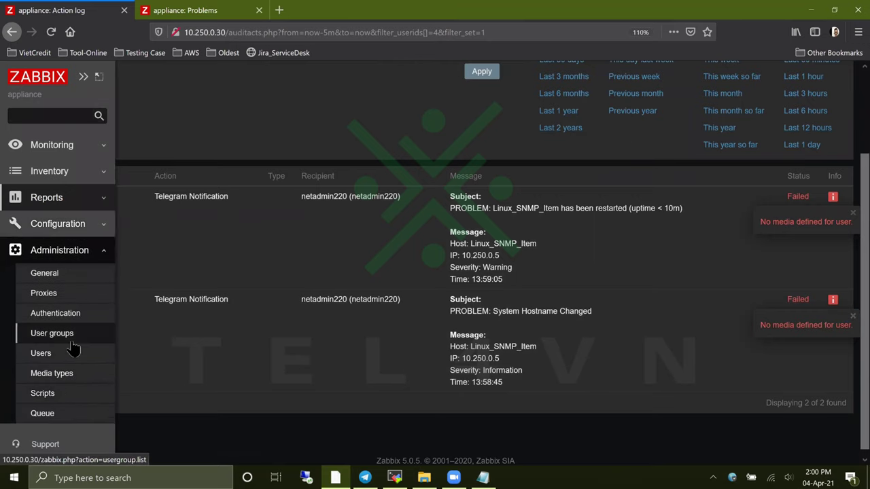
{"action": "left_click", "coordinate": [73, 353]}
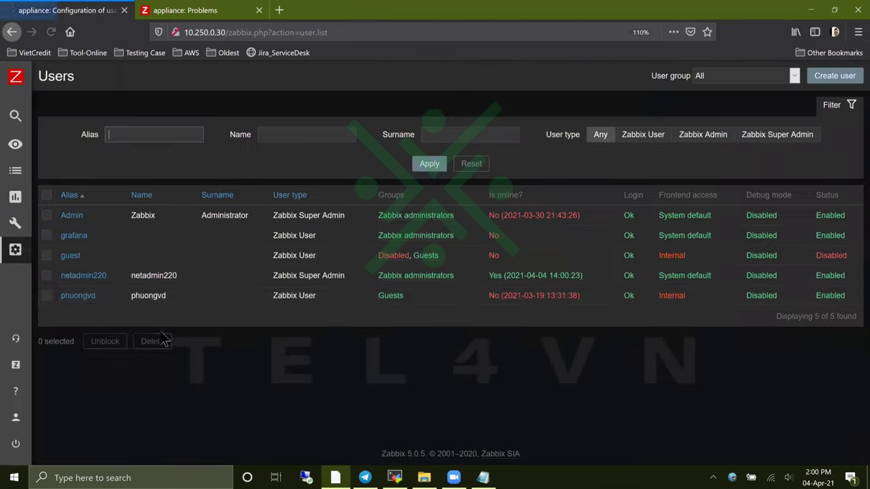
{"action": "left_click", "coordinate": [102, 277]}
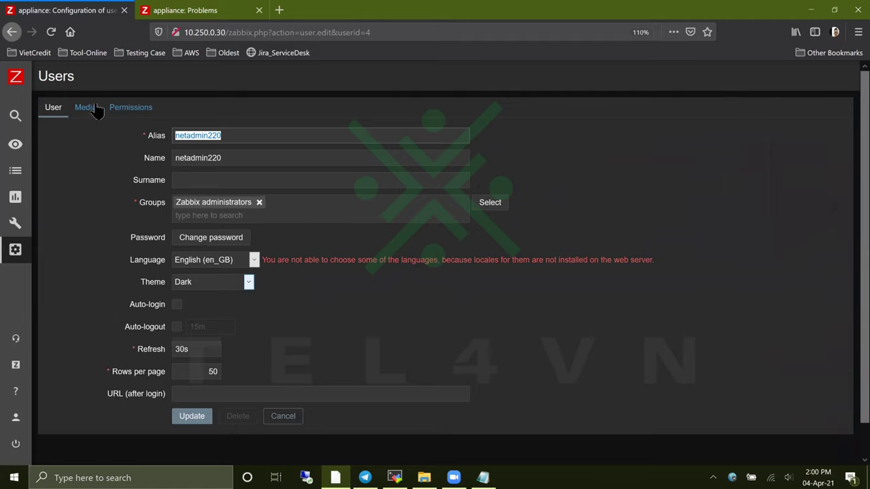
{"action": "left_click", "coordinate": [85, 107]}
Start a new media entry for the netadmin220 user and set its type to Telegram.
{"action": "left_click", "coordinate": [184, 149]}
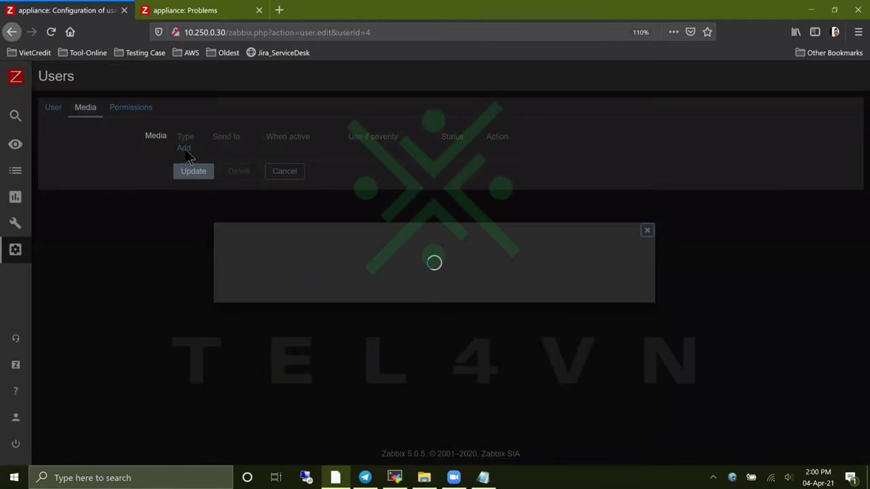
{"action": "left_click", "coordinate": [384, 165]}
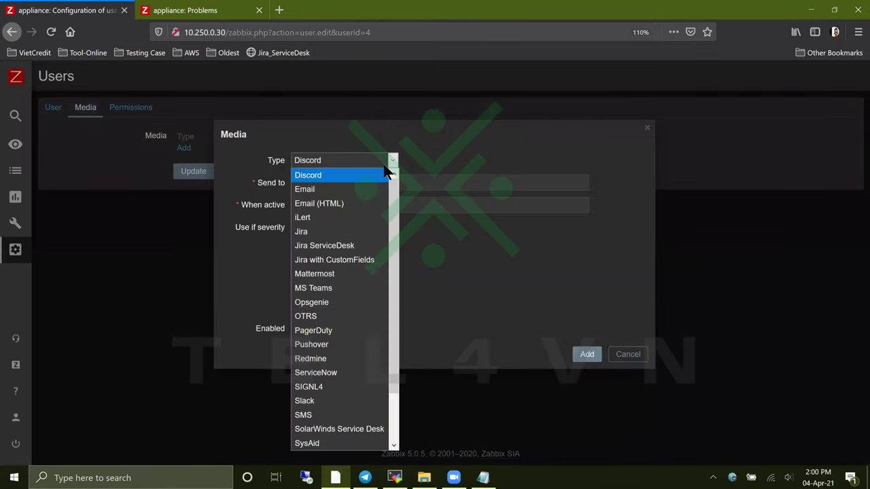
{"action": "key", "text": "t"}
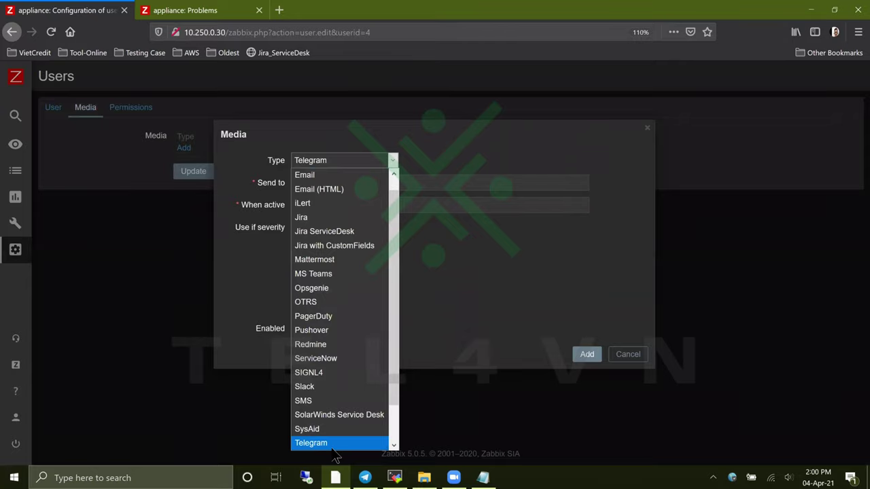
{"action": "left_click", "coordinate": [333, 445]}
Switch through the open windows to Notepad and get the bot ID from the notes.
{"action": "key", "text": "alt+Tab"}
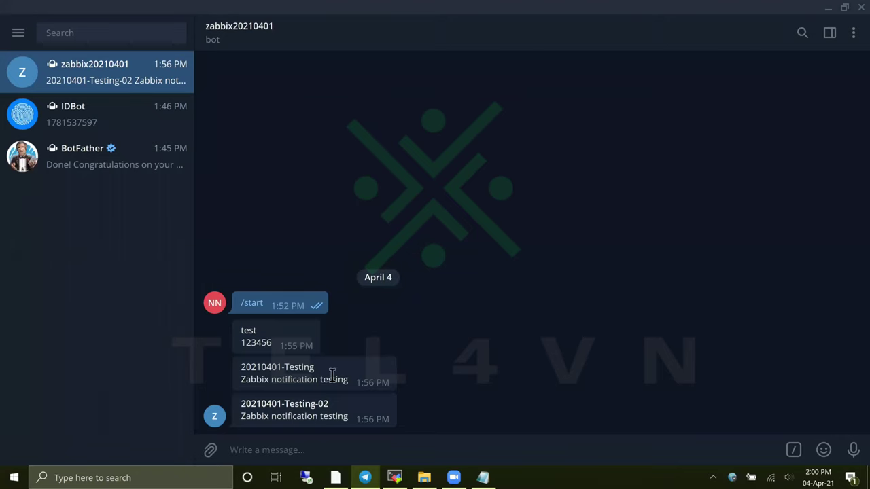
{"action": "key", "text": "alt+Tab"}
{"action": "key", "text": "alt+Tab"}
{"action": "key", "text": "Tab"}
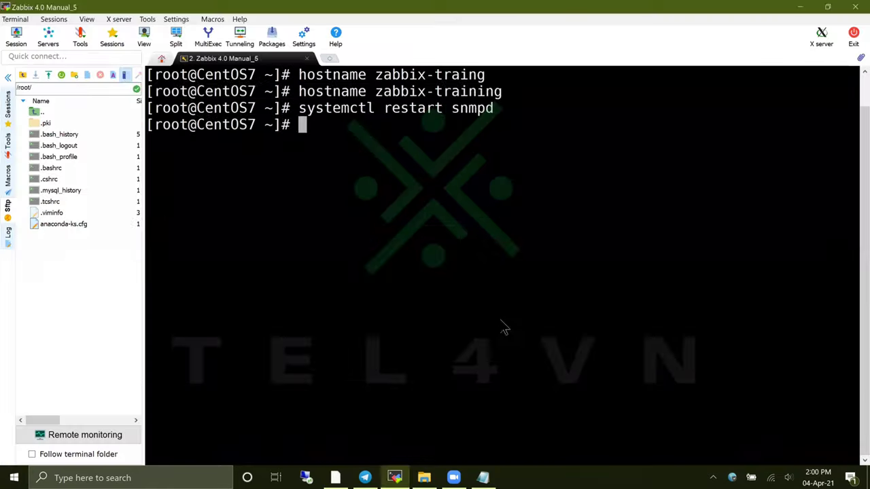
{"action": "key", "text": "alt+Tab"}
{"action": "key", "text": "Tab"}
{"action": "key", "text": "Tab"}
{"action": "key", "text": "Tab"}
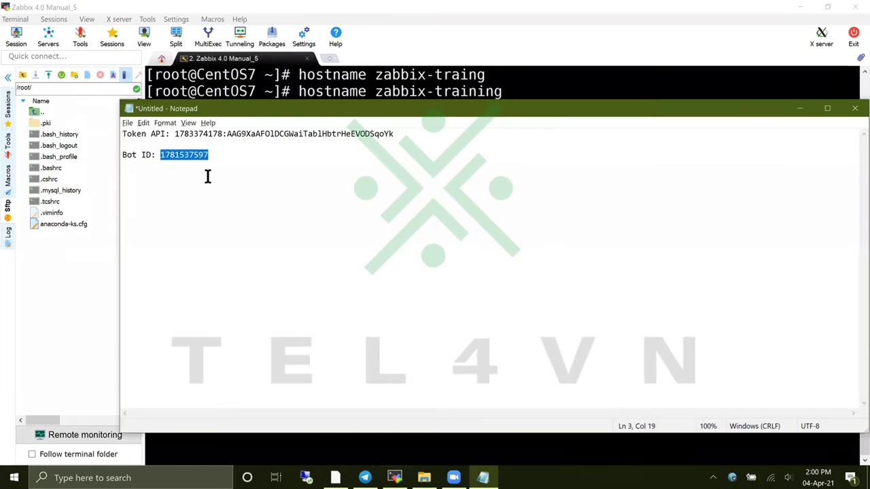
Return to Zabbix, paste the bot ID as the Telegram media's recipient, and save the media to the netadmin220 user.
{"action": "key", "text": "alt+Tab"}
{"action": "key", "text": "alt+Tab"}
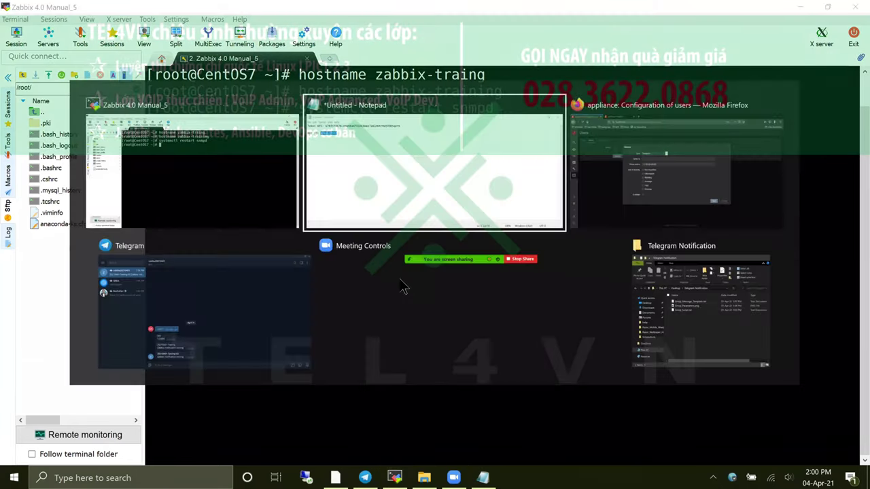
{"action": "key", "text": "Tab"}
{"action": "key", "text": "ctrl+v"}
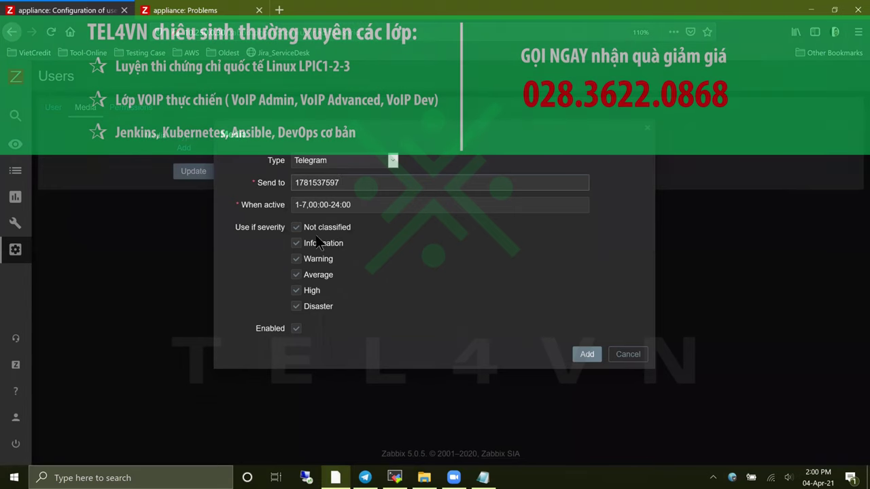
{"action": "left_click", "coordinate": [587, 354]}
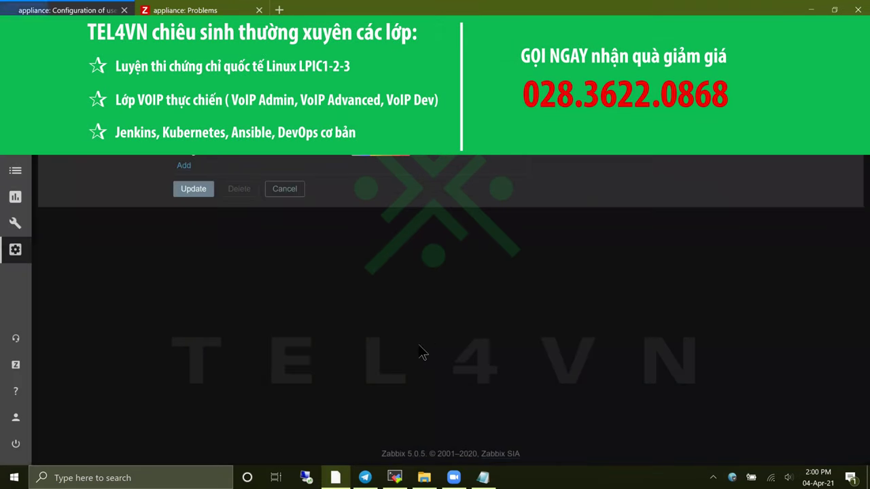
{"action": "left_click", "coordinate": [194, 189]}
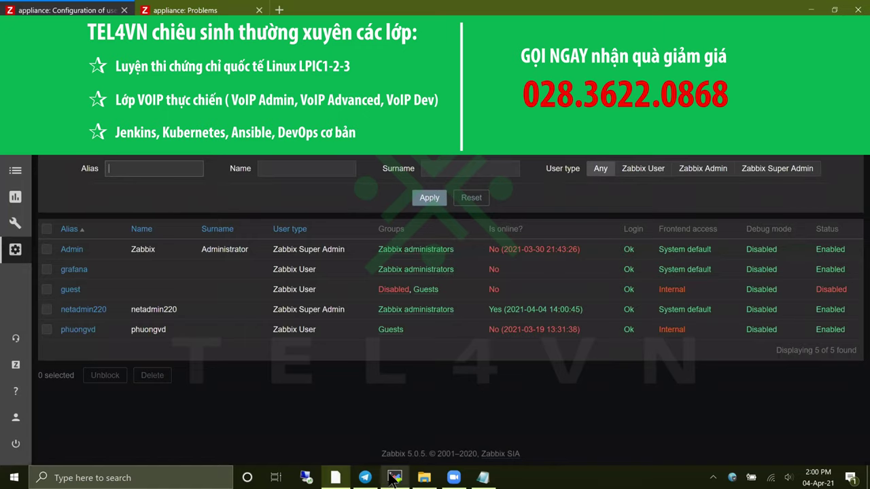
Visit the MobaXterm terminal session, return to Zabbix to reload the Problems page, and go back to the Users page.
{"action": "left_click", "coordinate": [400, 476]}
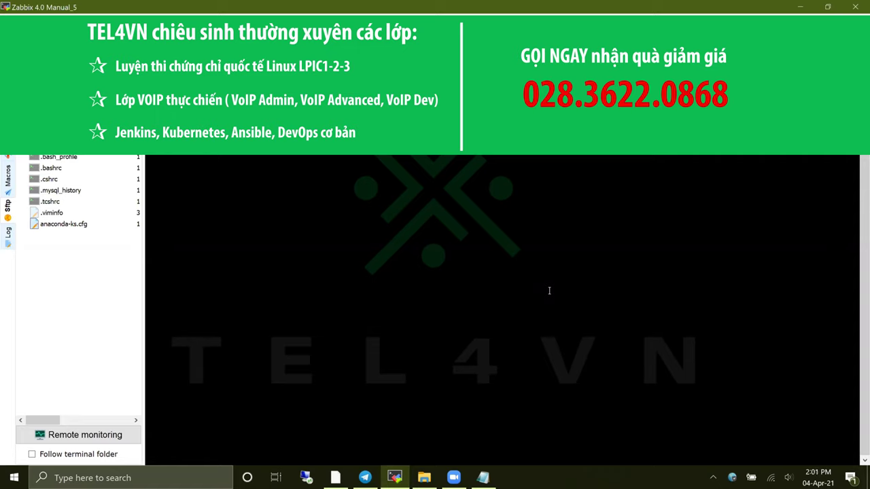
{"action": "key", "text": "alt+Tab"}
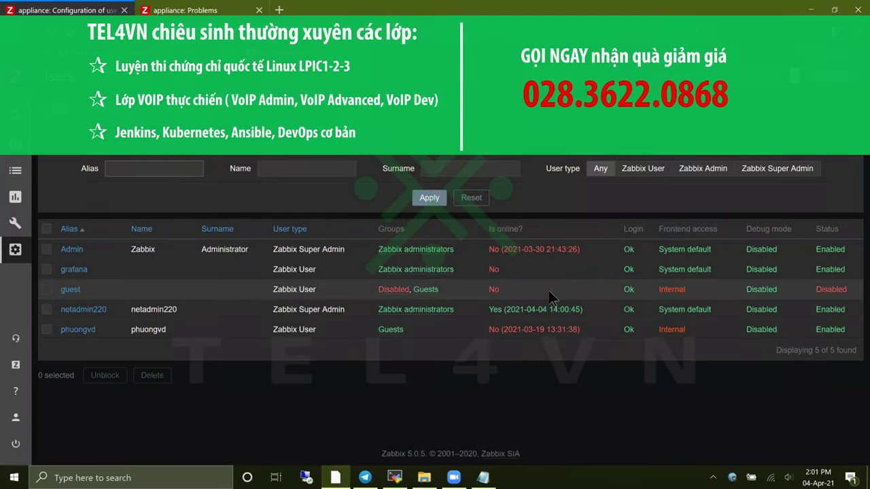
{"action": "left_click", "coordinate": [200, 8]}
{"action": "left_click", "coordinate": [49, 33]}
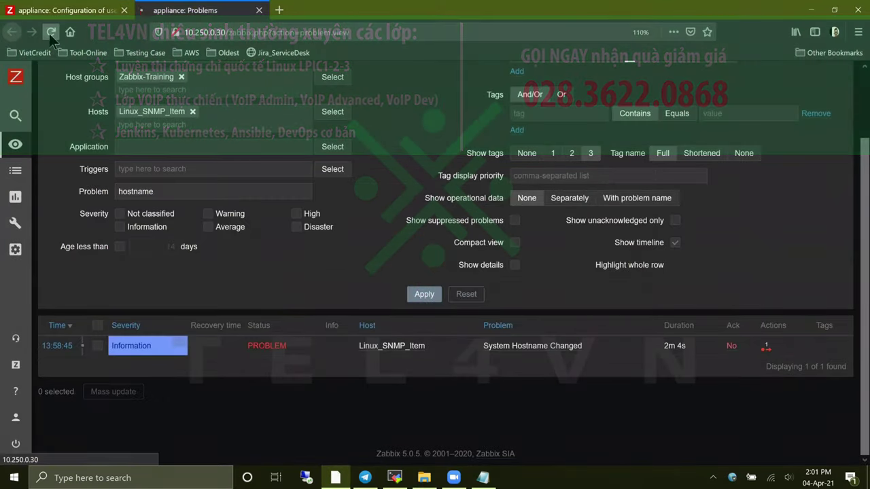
{"action": "left_click", "coordinate": [94, 8]}
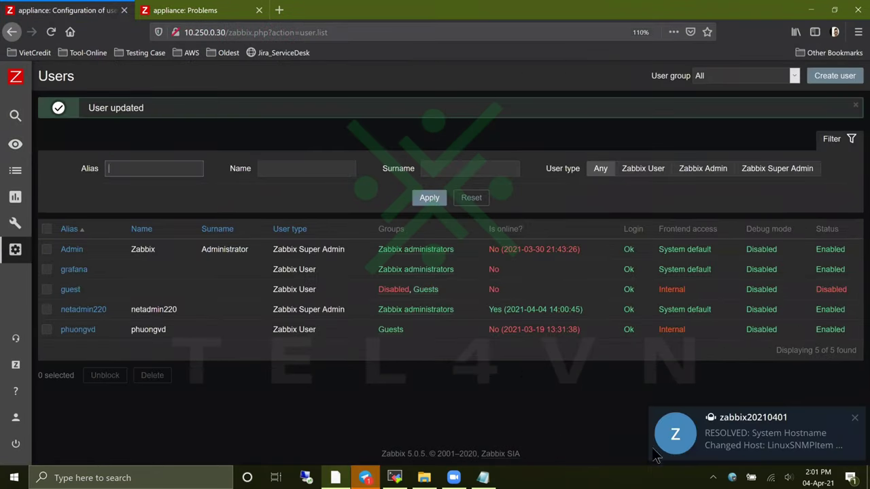
Open the zabbix20210401 bot's new notification in Telegram and read the title of the hostname-change alert.
{"action": "left_click", "coordinate": [686, 449]}
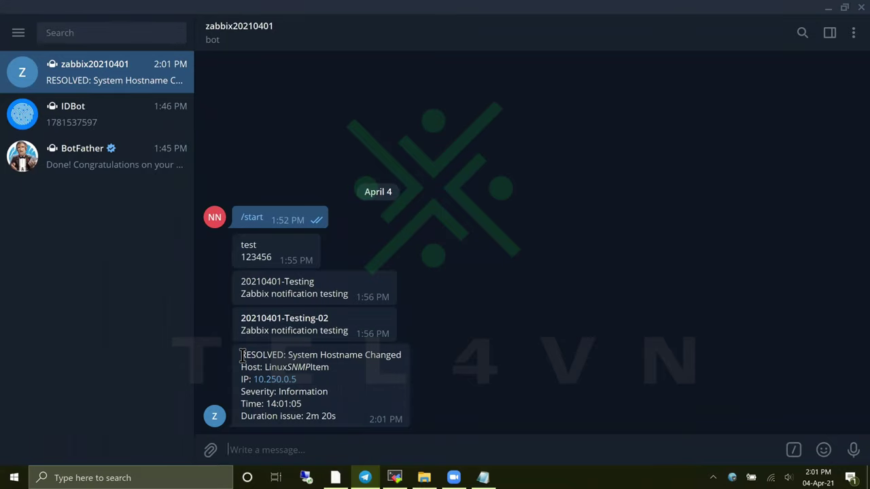
{"action": "left_click_drag", "start_coordinate": [243, 355], "coordinate": [398, 360]}
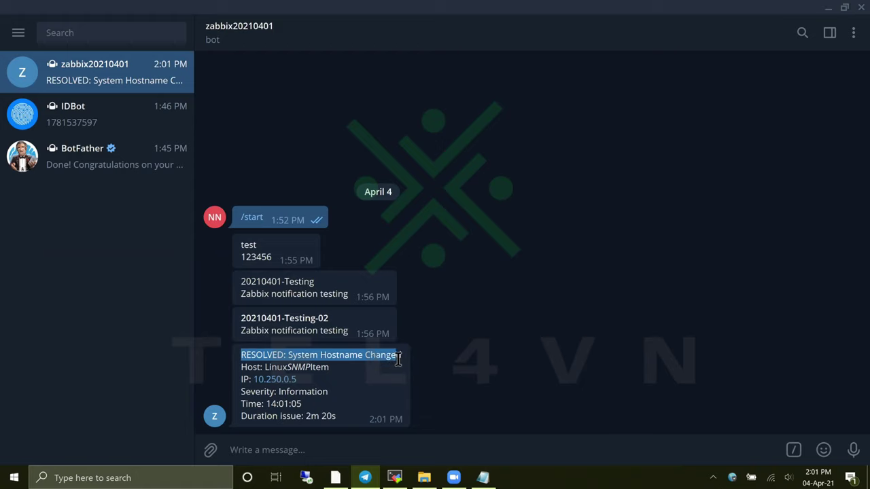
{"action": "left_click", "coordinate": [399, 361]}
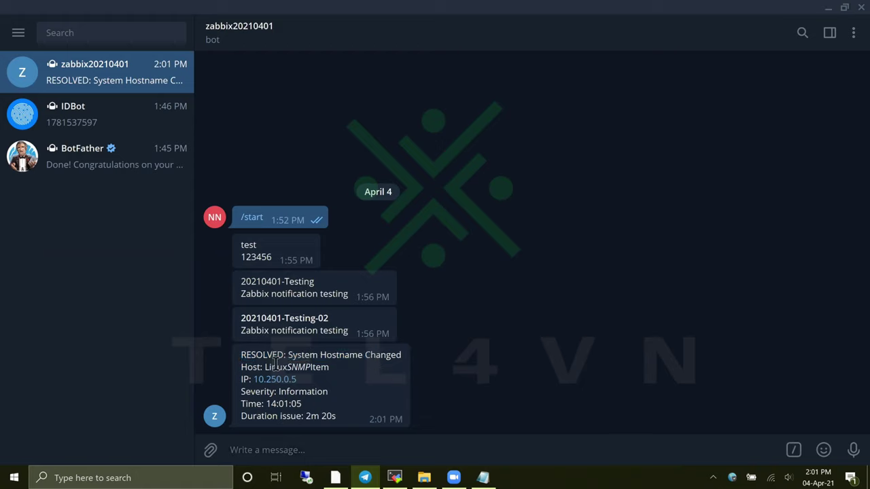
Select the host name in the Telegram alert, then switch to the MobaXterm terminal session.
{"action": "left_click_drag", "start_coordinate": [270, 367], "coordinate": [329, 368]}
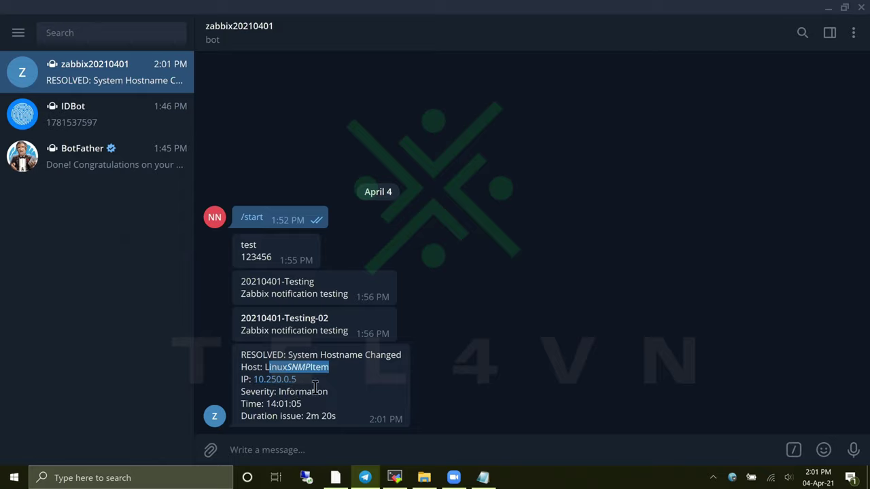
{"action": "key", "text": "alt+Tab"}
{"action": "key", "text": "alt+Tab"}
{"action": "key", "text": "Tab"}
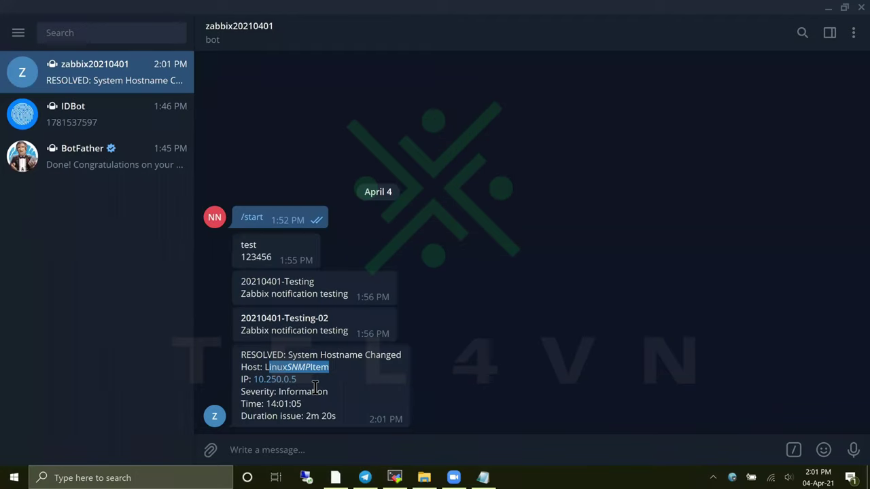
{"action": "key", "text": "alt+Tab"}
{"action": "key", "text": "Tab"}
{"action": "key", "text": "alt+Tab"}
Run ifconfig on the CentOS7 host and select the eno16780032 interface's IPv4 address line to compare with the alert.
{"action": "type", "text": "ifconf"}
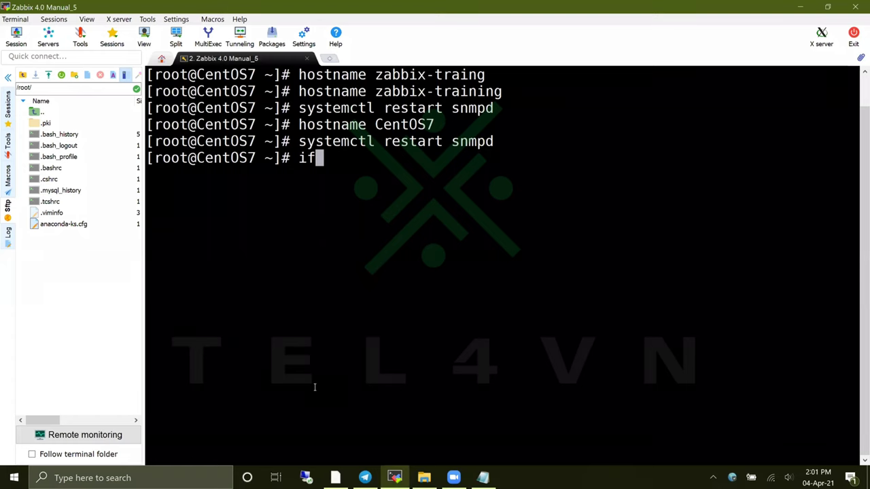
{"action": "type", "text": "ig"}
{"action": "key", "text": "Return"}
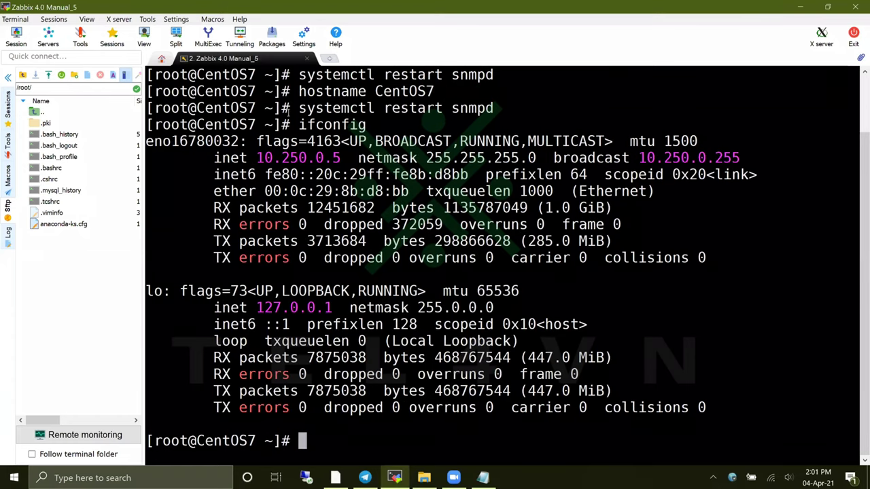
{"action": "triple_click", "coordinate": [291, 157]}
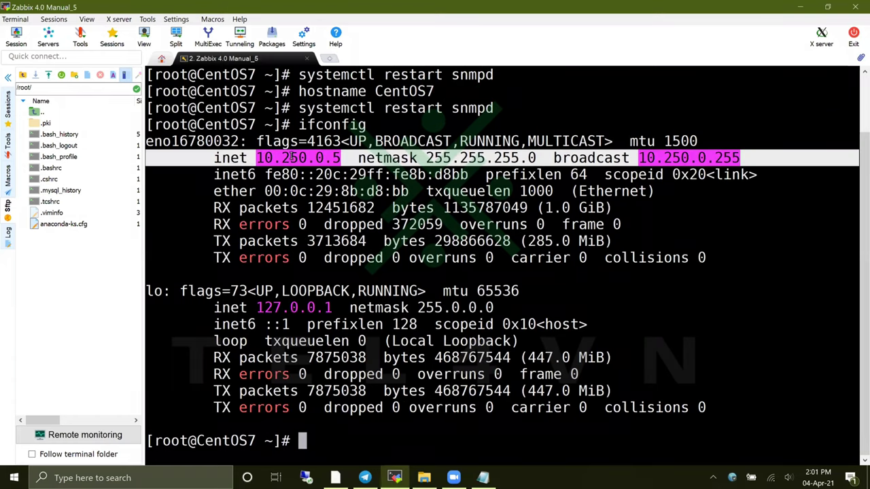
Switch from the MobaXterm terminal to another open window.
{"action": "key", "text": "alt+Tab"}
{"action": "key", "text": "alt+Tab"}
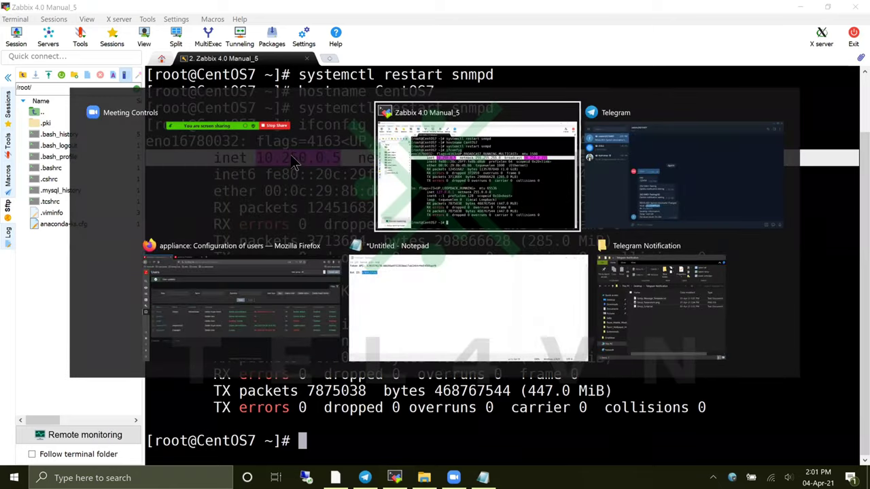